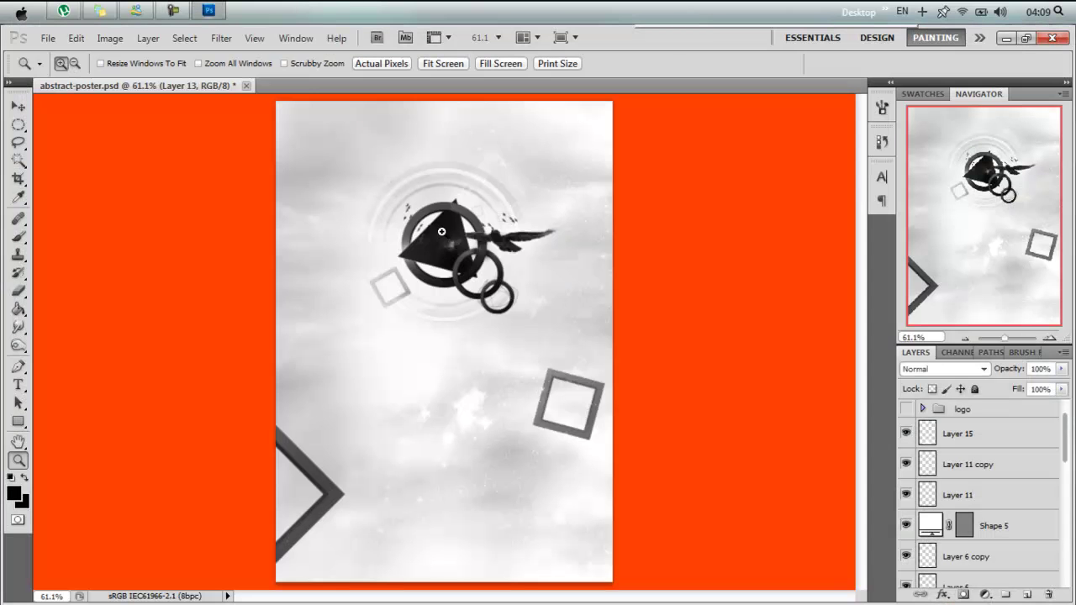
Bring up the File > New dialog with Ctrl+N to start the poster document
key(ctrl+n)
Create the new document at 1200 px wide
double_click(462, 253)
text(1200)
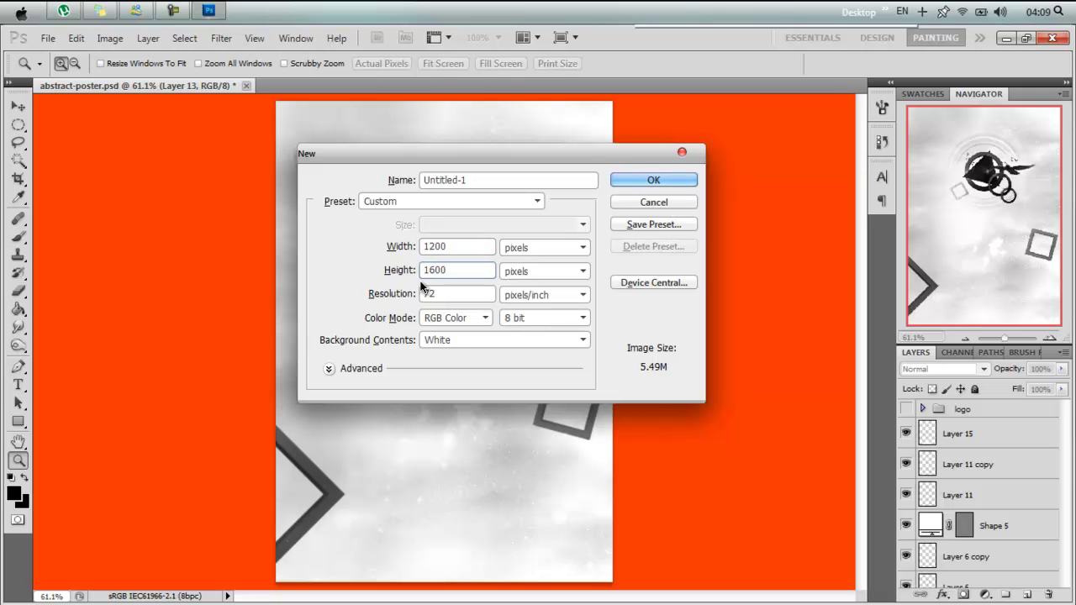
click(652, 181)
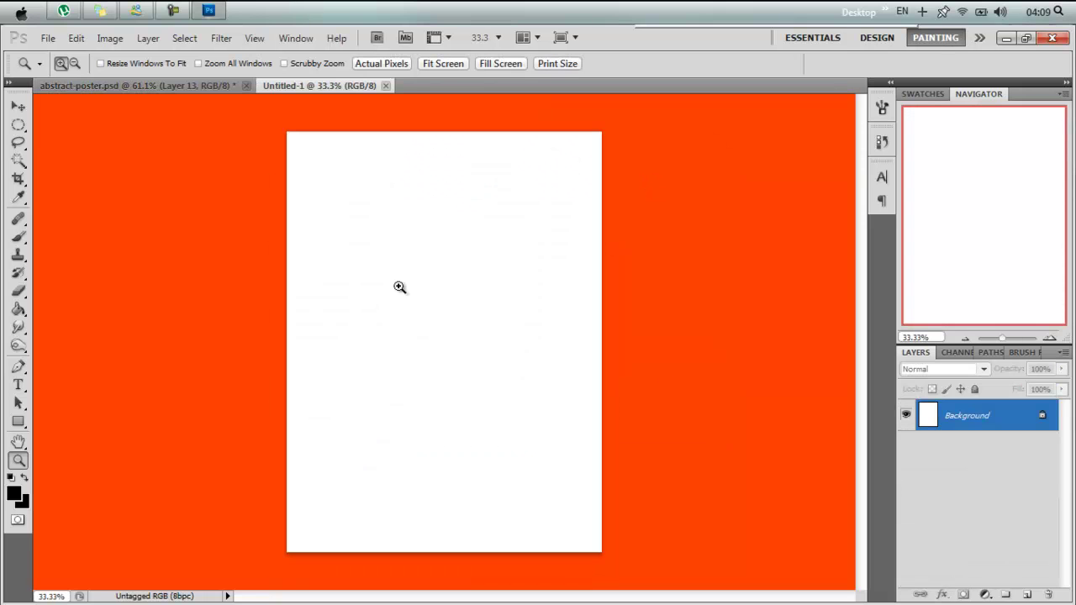
Add a Gradient fill layer from the Layer > New Fill Layer menu
click(148, 38)
mouse_move(476, 278)
click(381, 164)
click(469, 227)
click(427, 228)
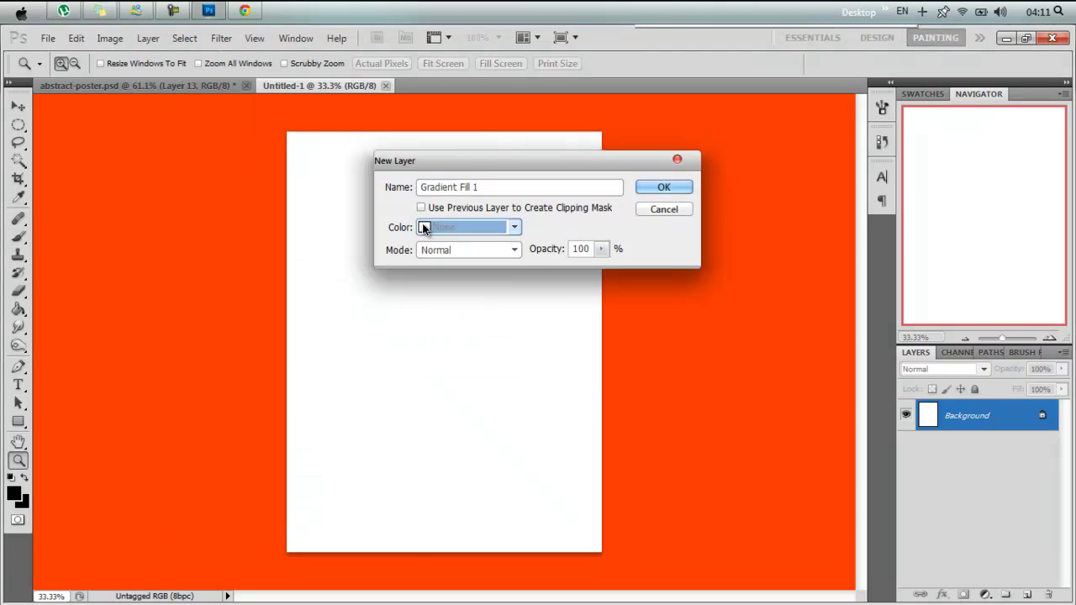
key(Return)
Set the gradient's stops to #7d0000 on the left and #400000 on the right
click(504, 170)
double_click(698, 466)
double_click(853, 381)
text(7d0000)
key(Return)
double_click(983, 464)
double_click(854, 380)
text(400000)
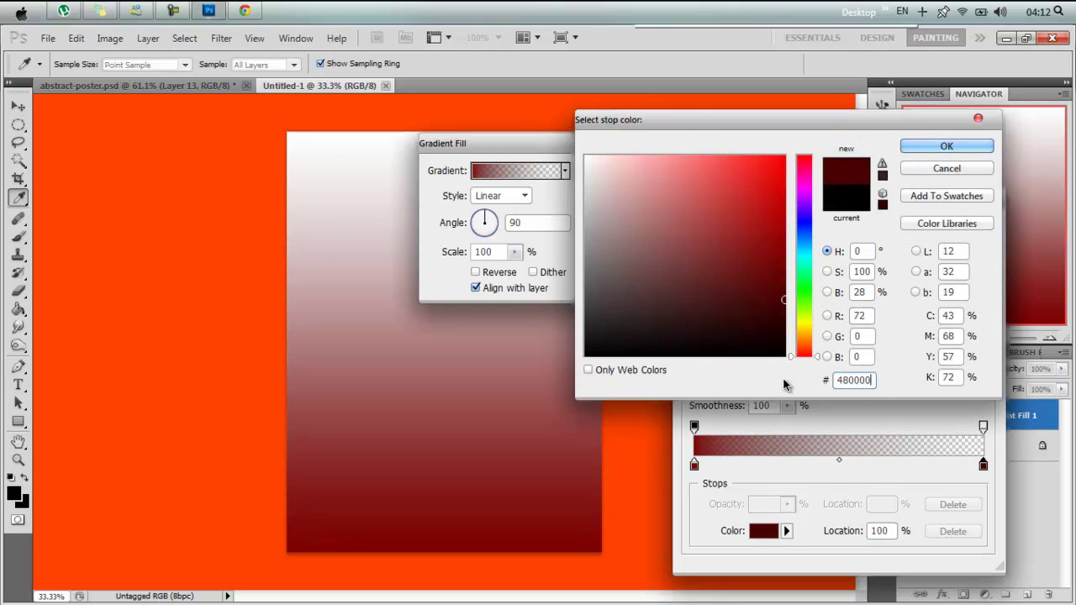
key(Return)
Accept the dark red gradient and adjust its angle
click(694, 465)
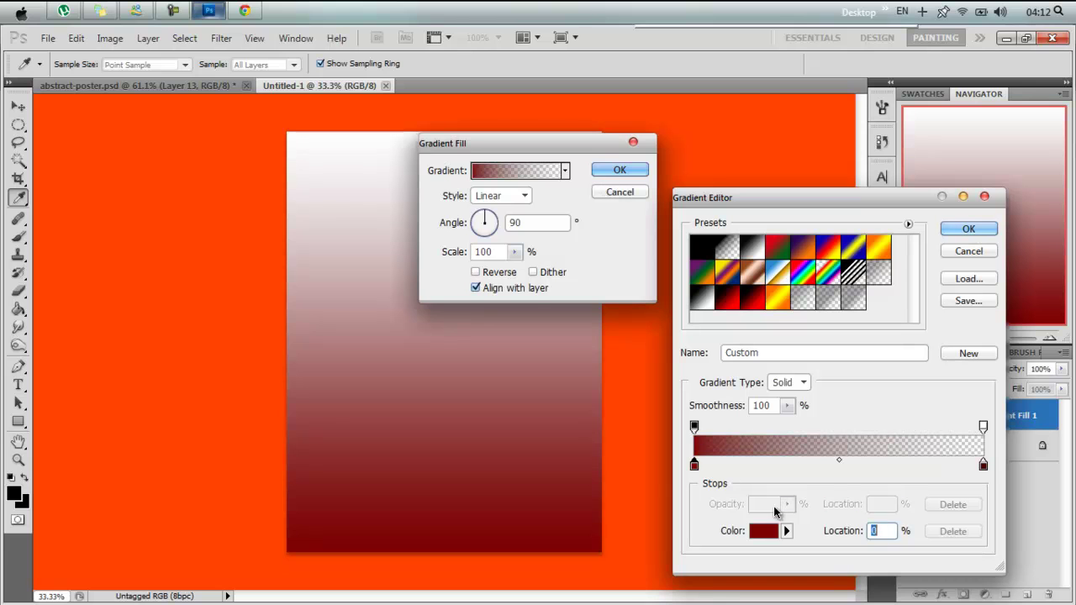
click(983, 427)
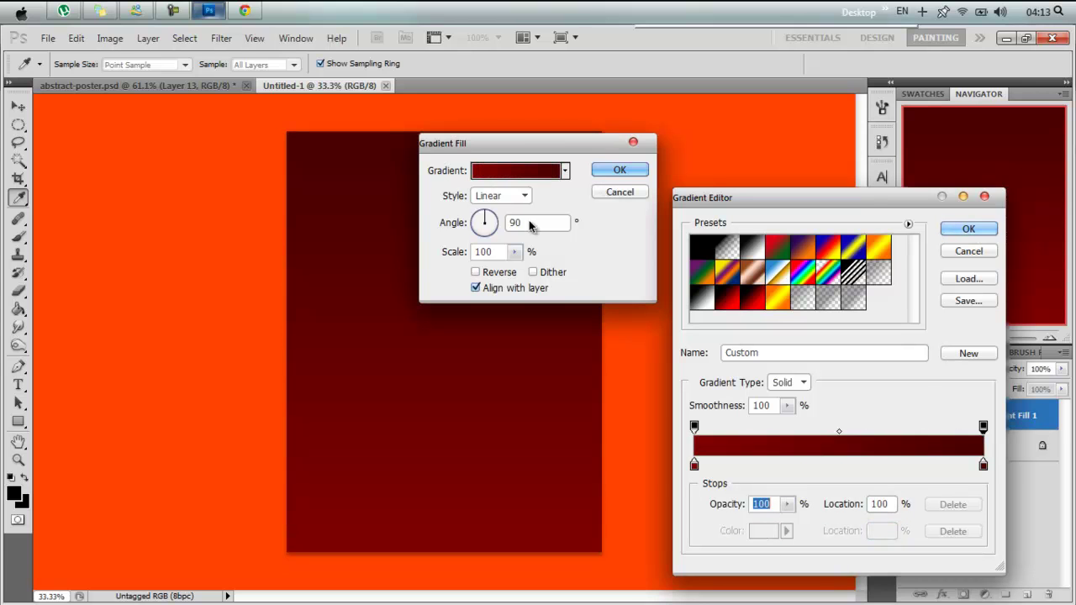
click(969, 229)
drag(492, 227, 478, 216)
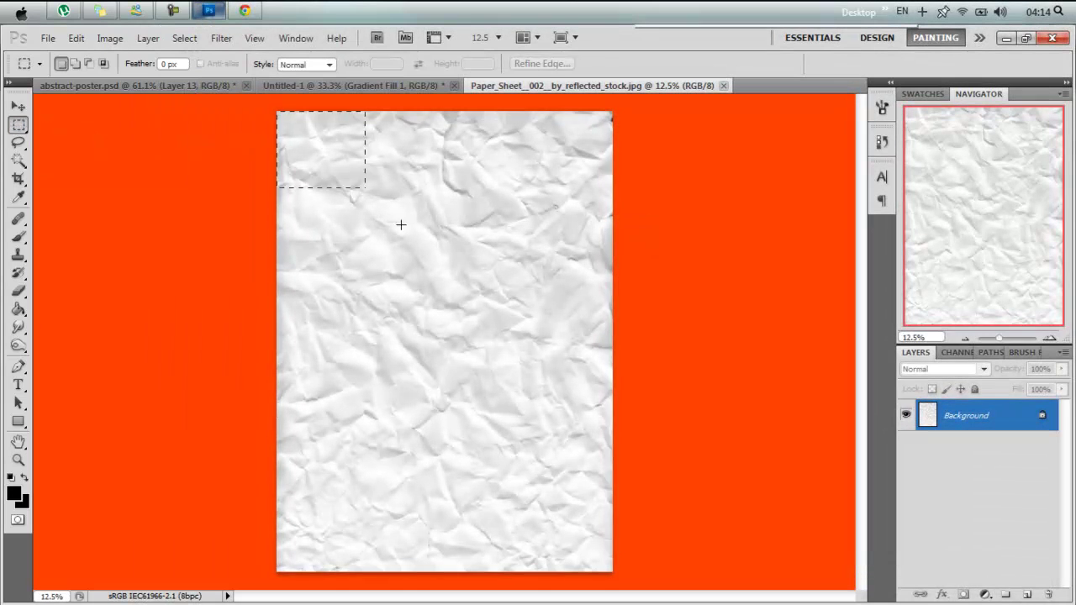
Paste the crumpled paper texture into the poster and scale it to fill the canvas
click(389, 82)
key(ctrl+v)
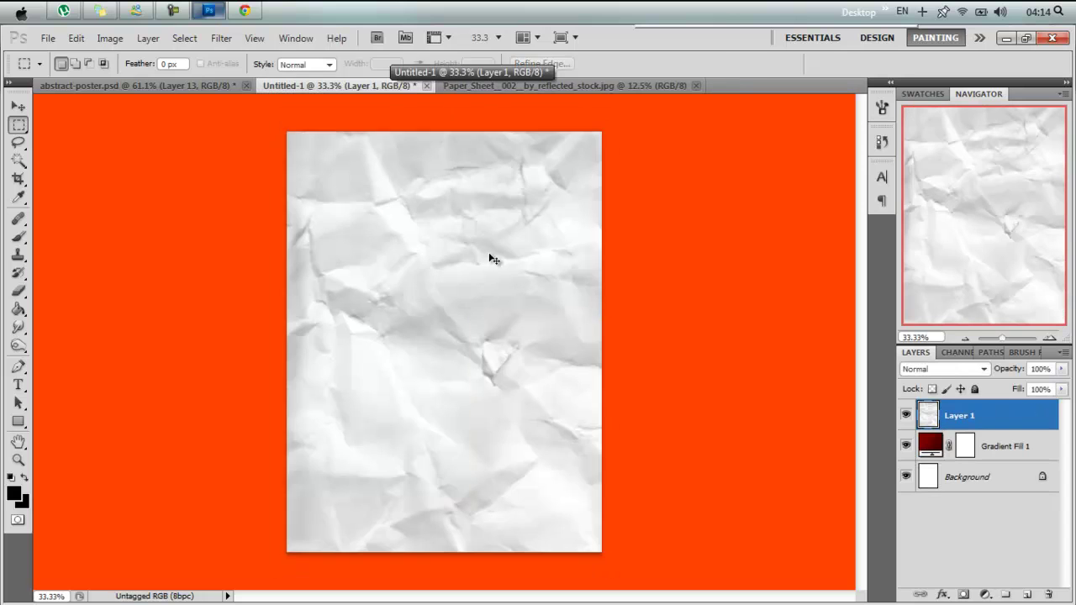
key(ctrl+t)
mouse_move(287, 128)
mouse_down()
mouse_move(284, 342)
mouse_move(270, 187)
mouse_up()
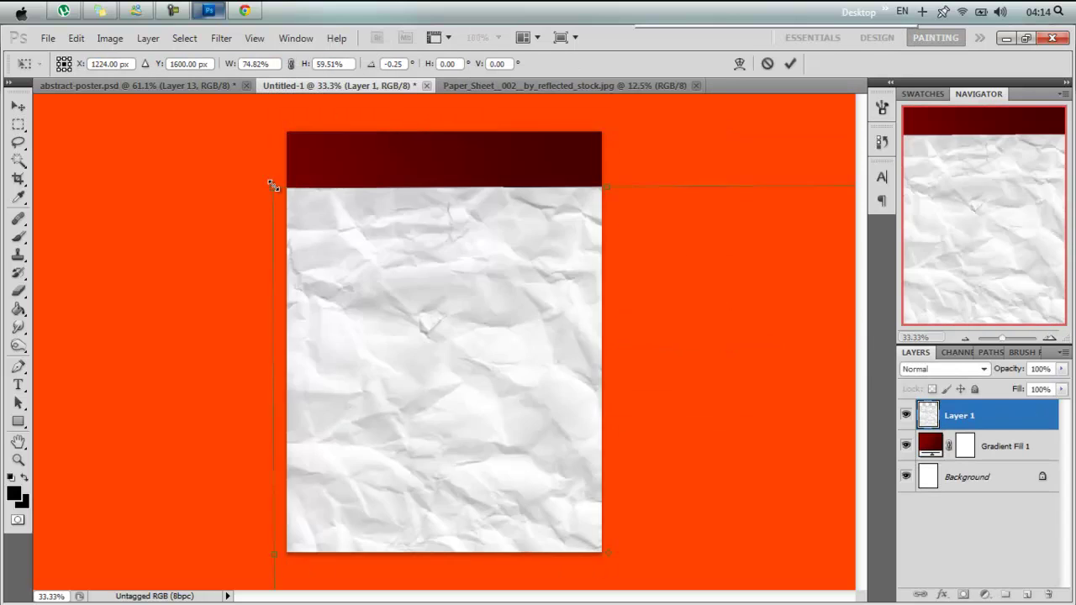
drag(446, 337, 434, 286)
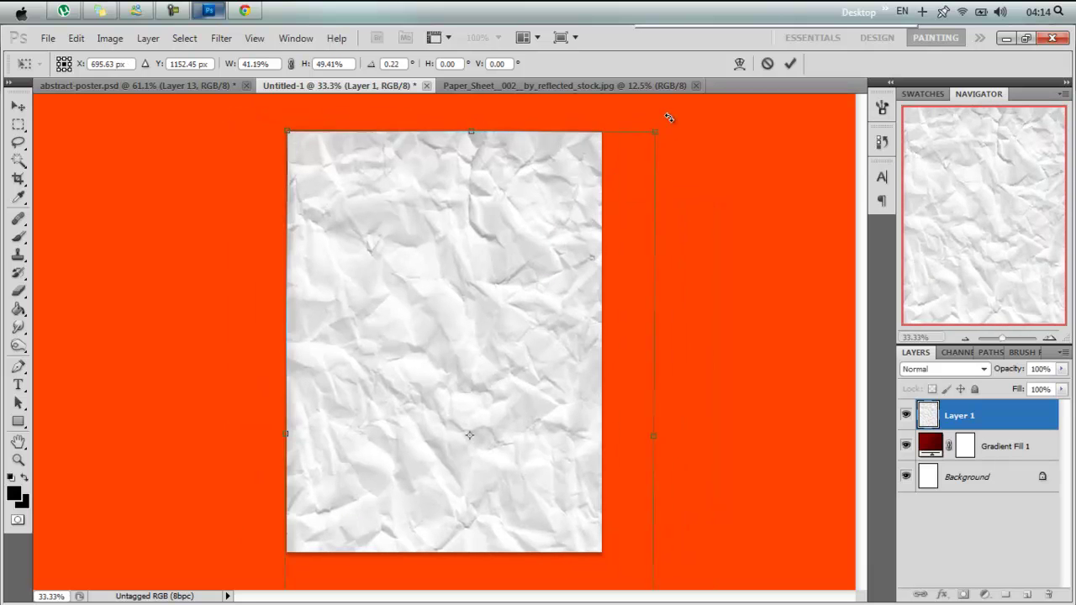
mouse_move(655, 131)
mouse_down()
mouse_move(574, 224)
mouse_move(509, 205)
mouse_up()
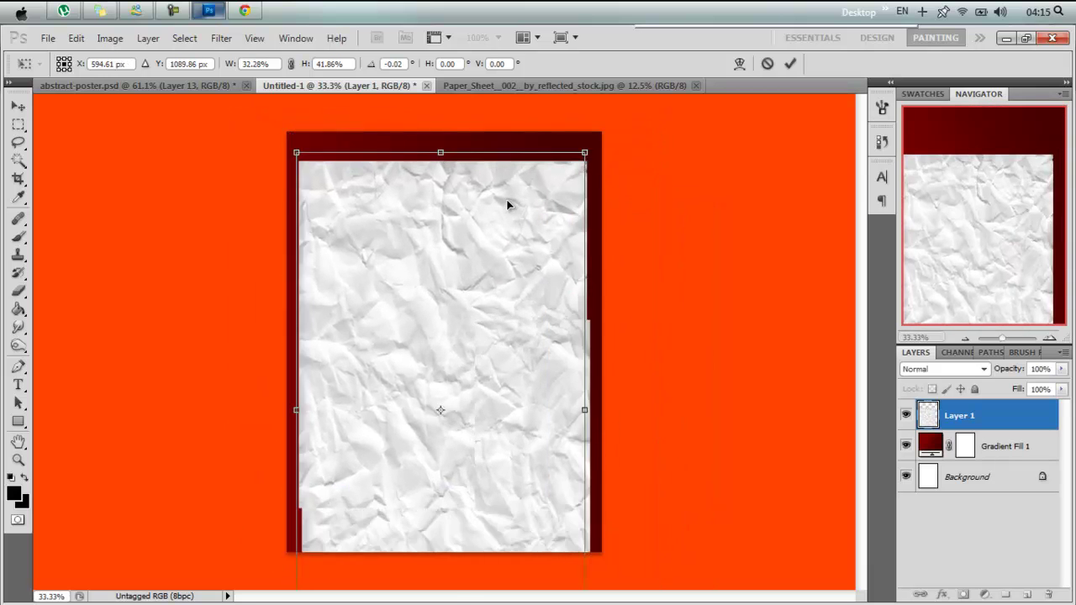
mouse_move(577, 553)
mouse_down()
mouse_move(528, 394)
mouse_move(601, 552)
mouse_up()
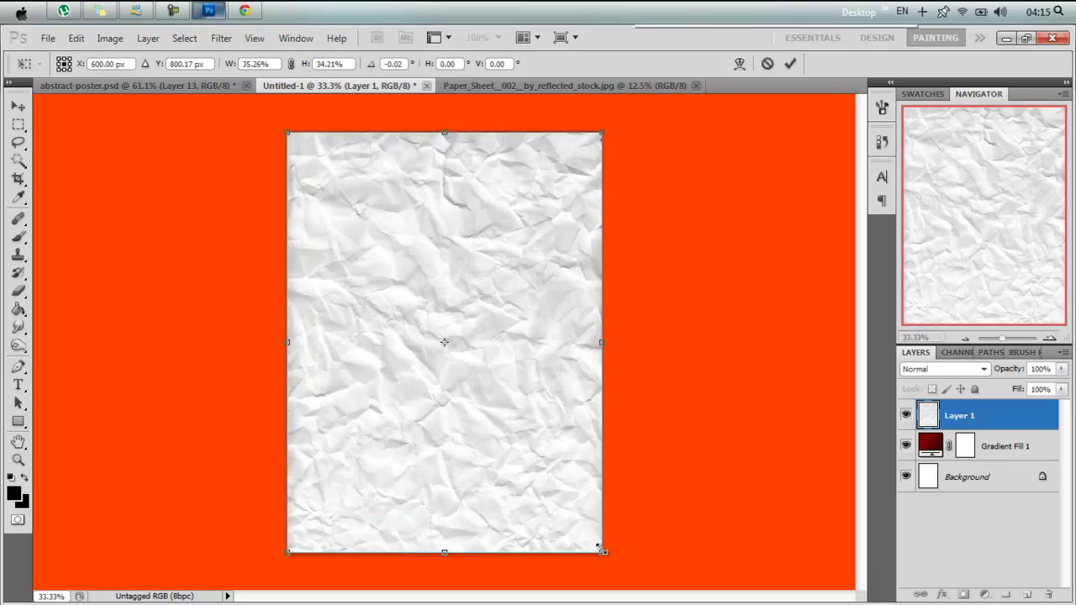
key(Return)
Set the paper layer to Linear Burn and add a Hide All layer mask
click(945, 369)
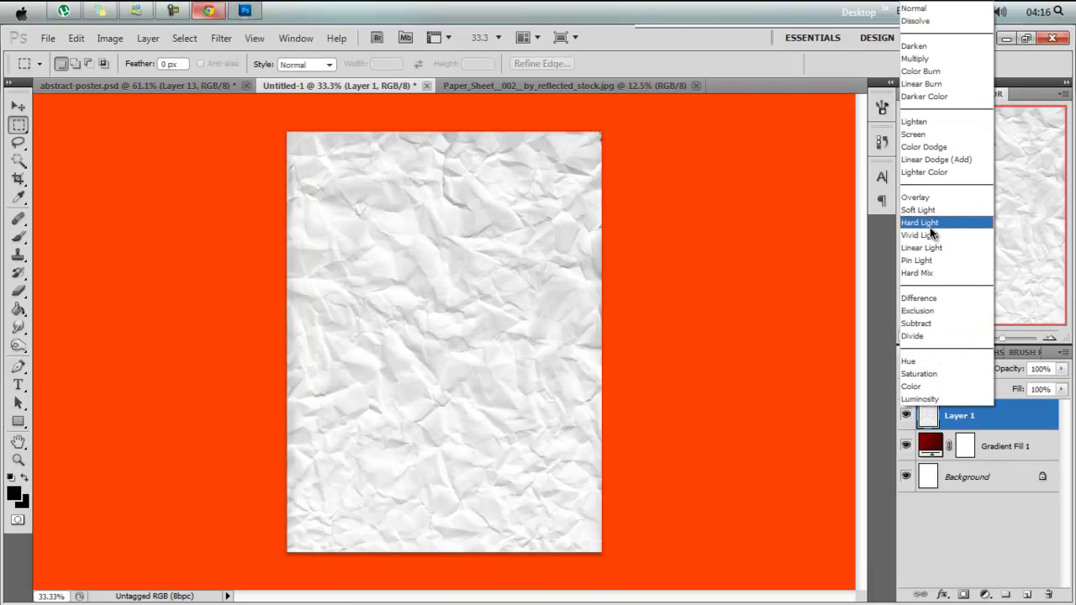
click(925, 260)
click(950, 370)
click(948, 84)
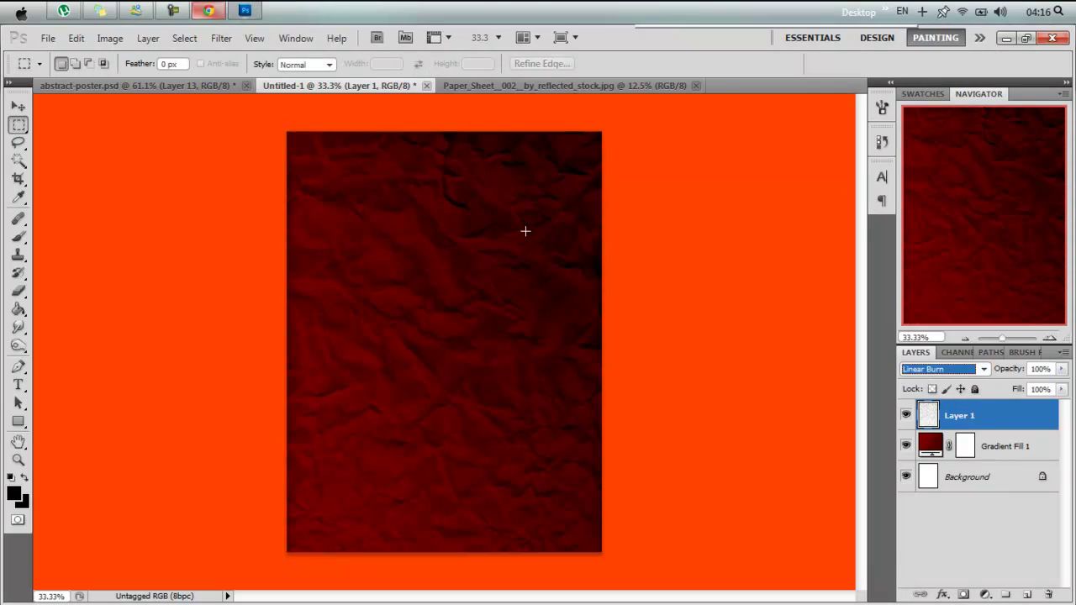
click(148, 38)
click(403, 210)
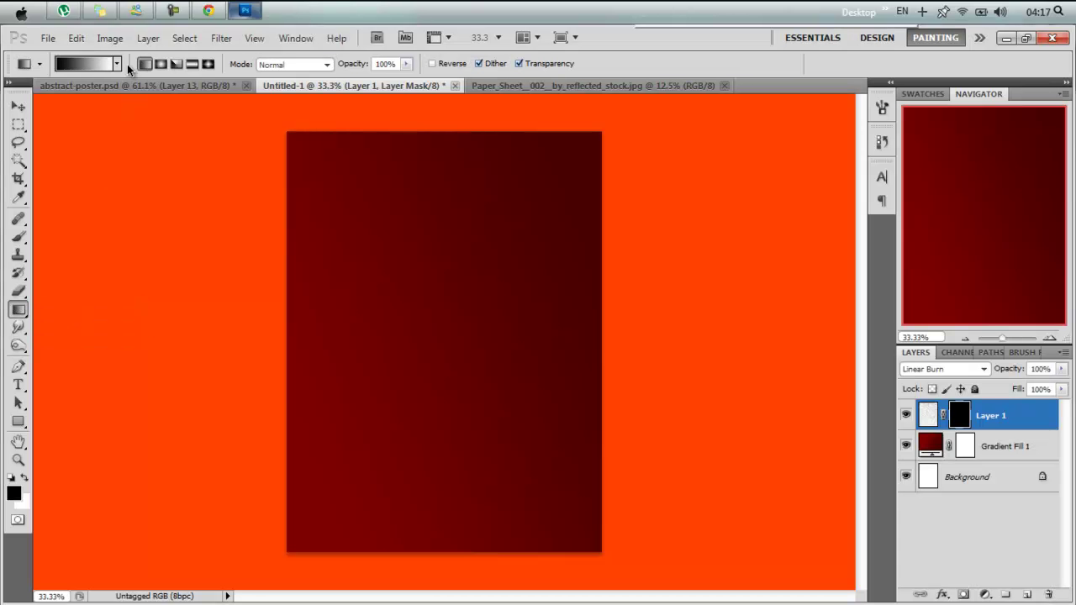
Try adjusting gradient stops and the Violet, Green, Orange preset in the Gradient Editor
click(89, 64)
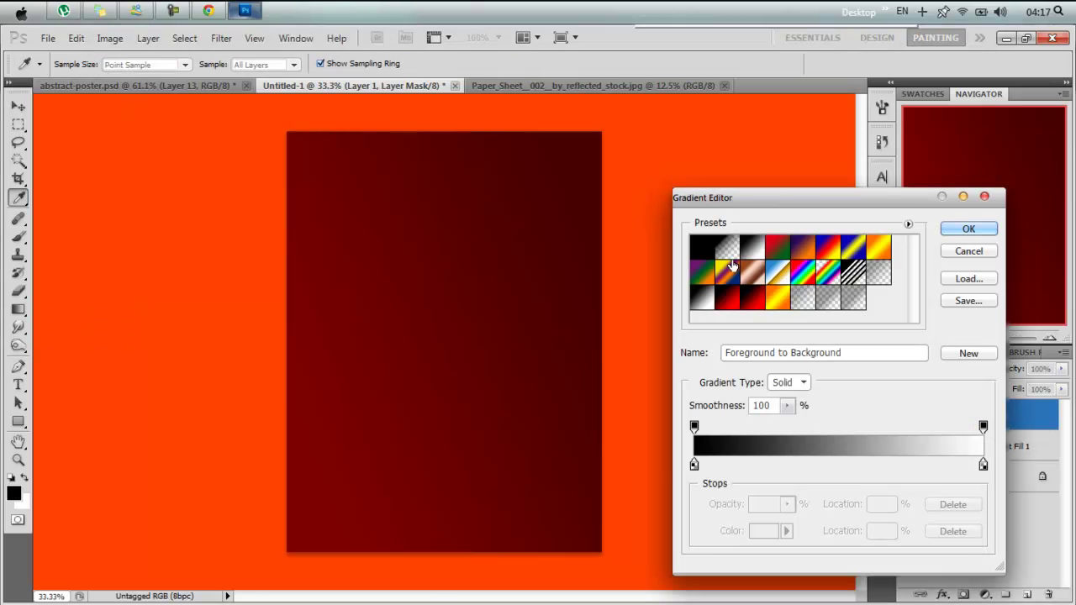
click(983, 426)
drag(694, 465, 755, 465)
drag(951, 463, 992, 464)
click(969, 250)
click(88, 64)
click(703, 271)
key(Escape)
Draw a Black, White reflected gradient on the mask to reveal the top-left and bottom-right corners
click(88, 64)
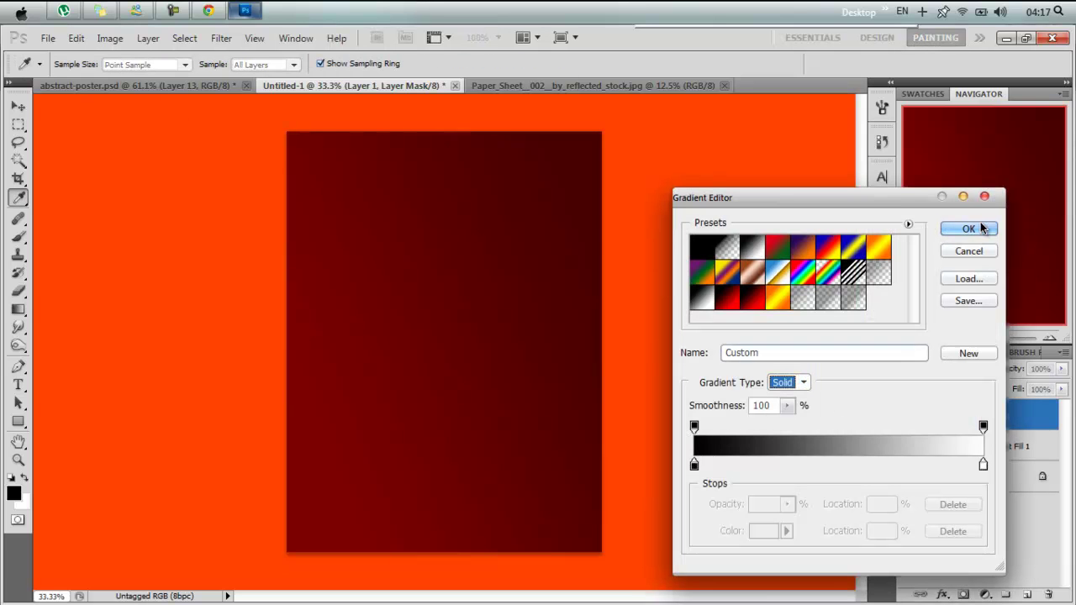
click(752, 246)
drag(694, 465, 766, 465)
click(969, 229)
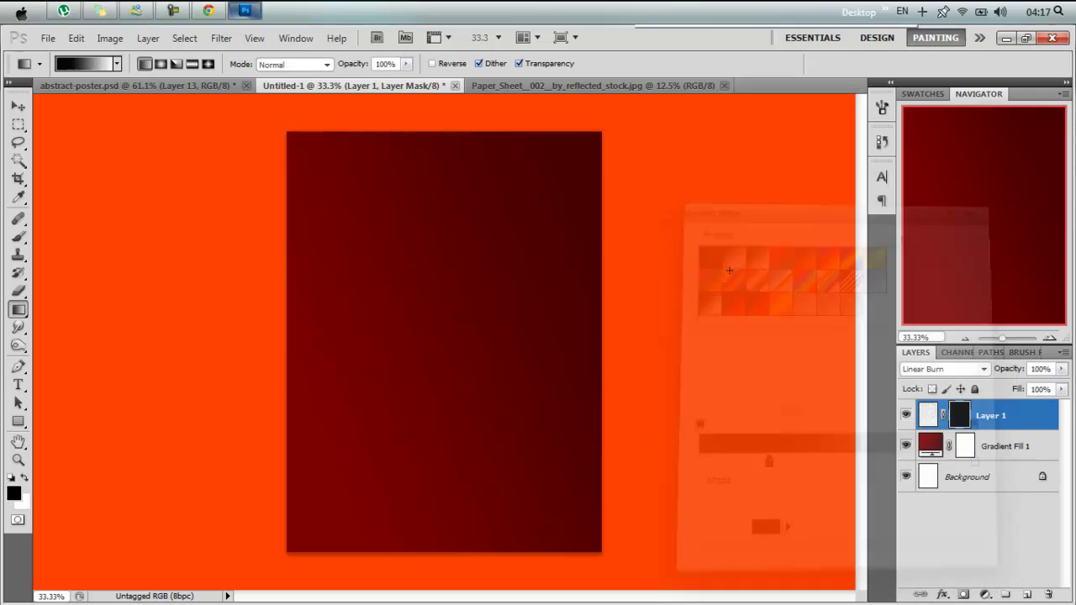
drag(386, 273, 437, 347)
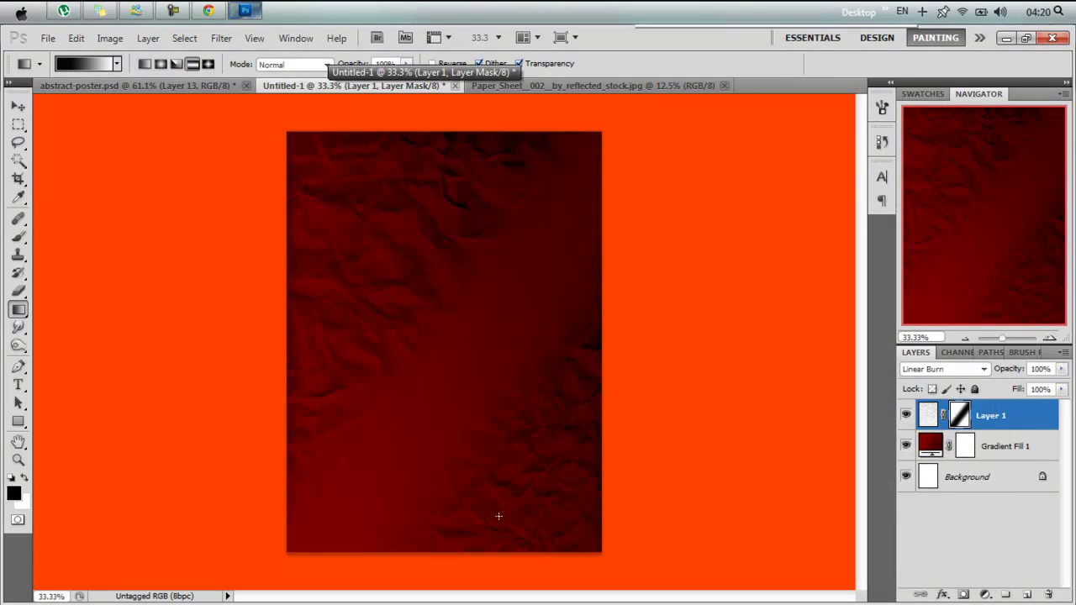
drag(490, 434, 577, 534)
Select the paper layer's pixels instead of its mask and open Levels
key(b)
right_click(516, 255)
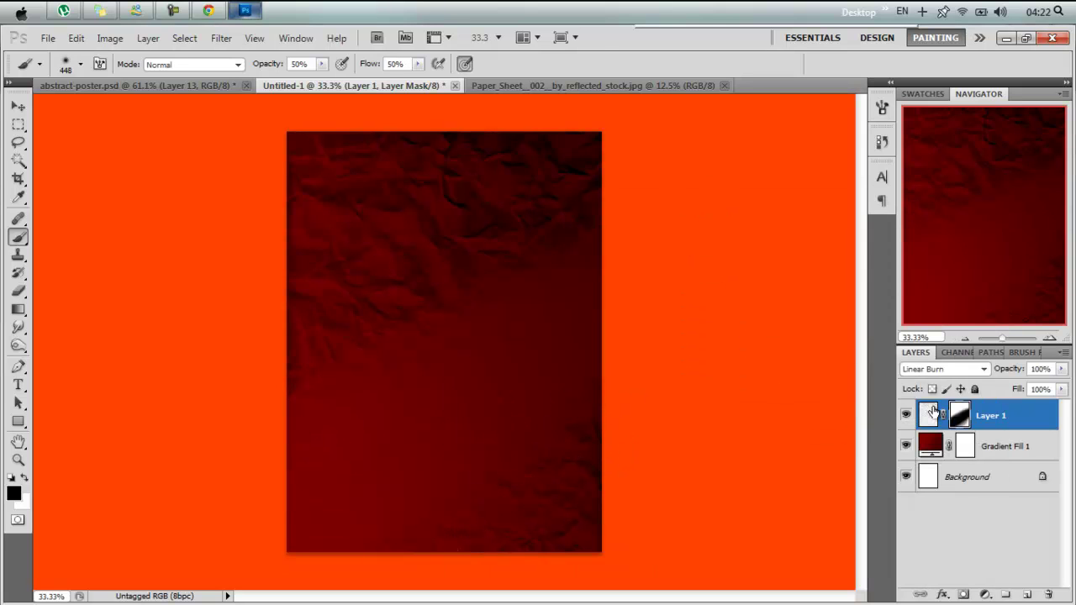
click(932, 413)
key(ctrl+l)
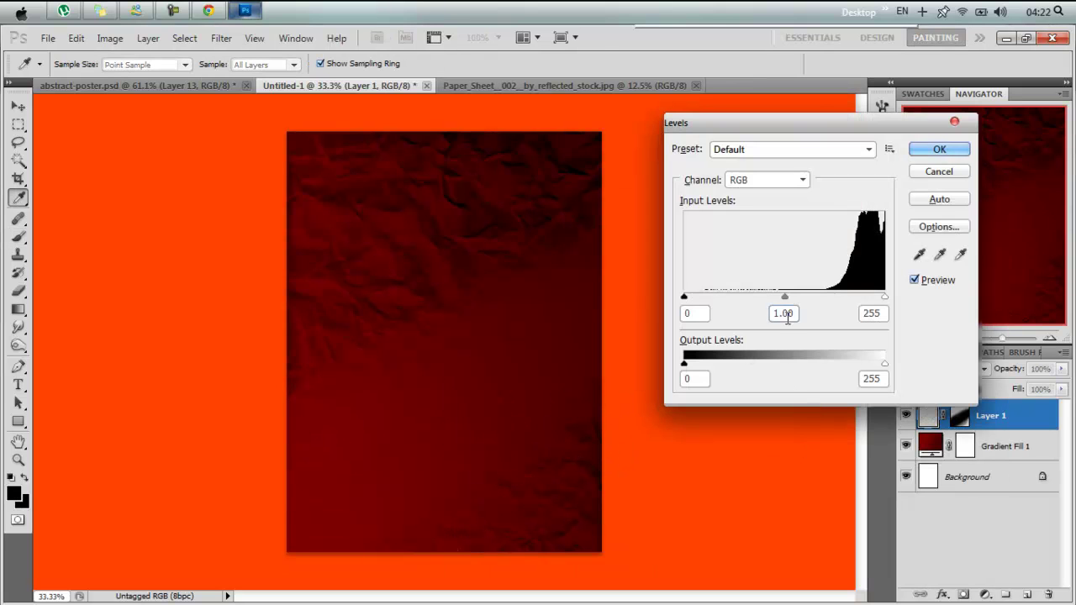
Set Levels gamma to 0.74, then show Layer 2 above the paper and shrink the man
text(74)
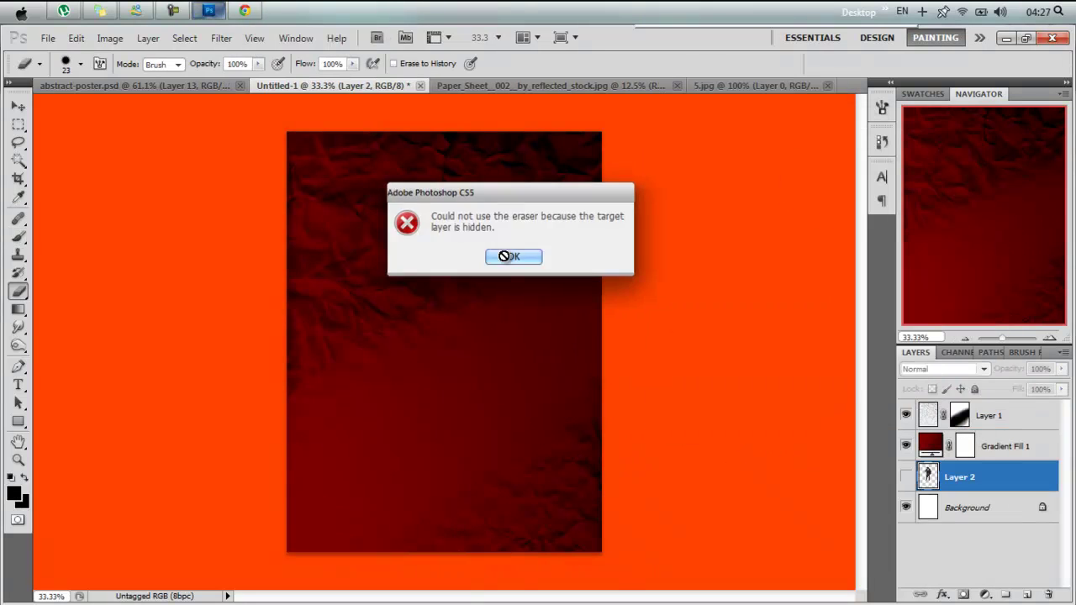
drag(929, 412, 929, 416)
click(906, 415)
click(19, 327)
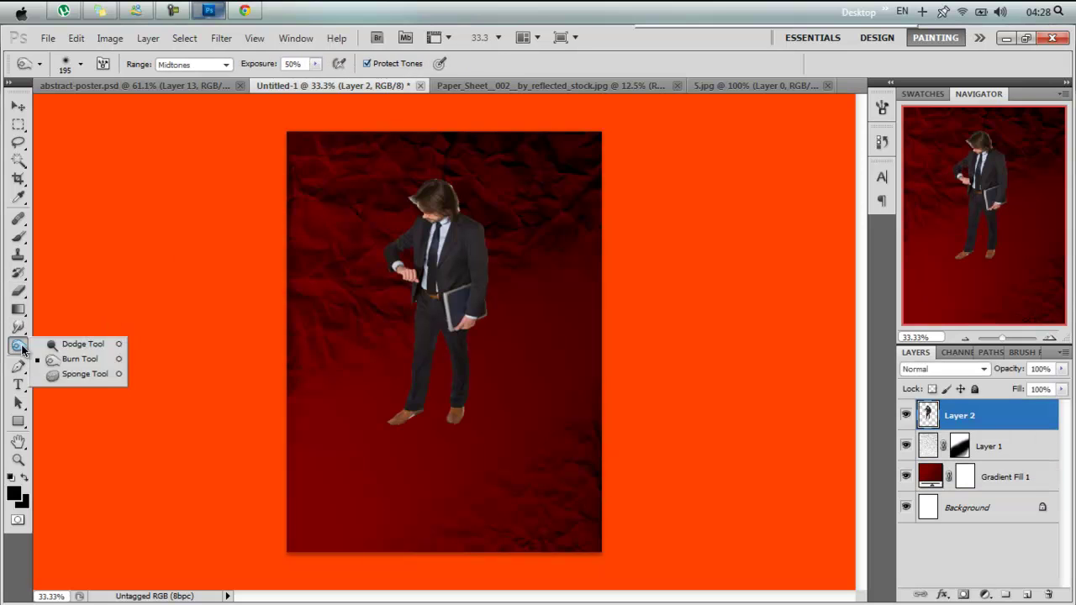
key(ctrl+t)
mouse_move(448, 221)
mouse_down()
mouse_move(441, 315)
mouse_move(436, 307)
mouse_up()
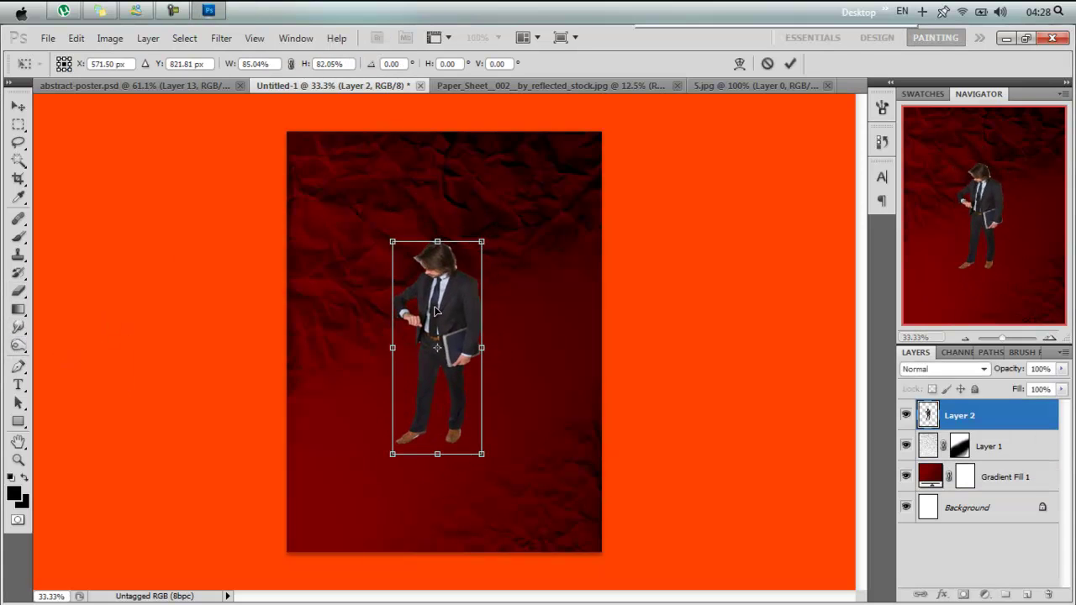
key(Return)
Try the Distort and Rotate transforms on the man, then begin skewing him
click(109, 38)
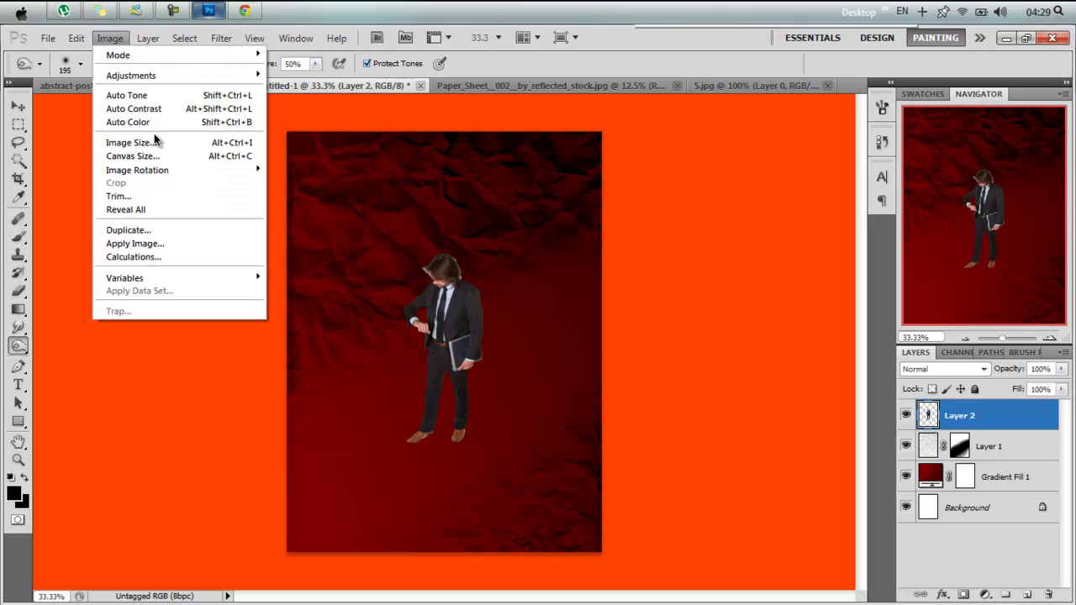
click(339, 378)
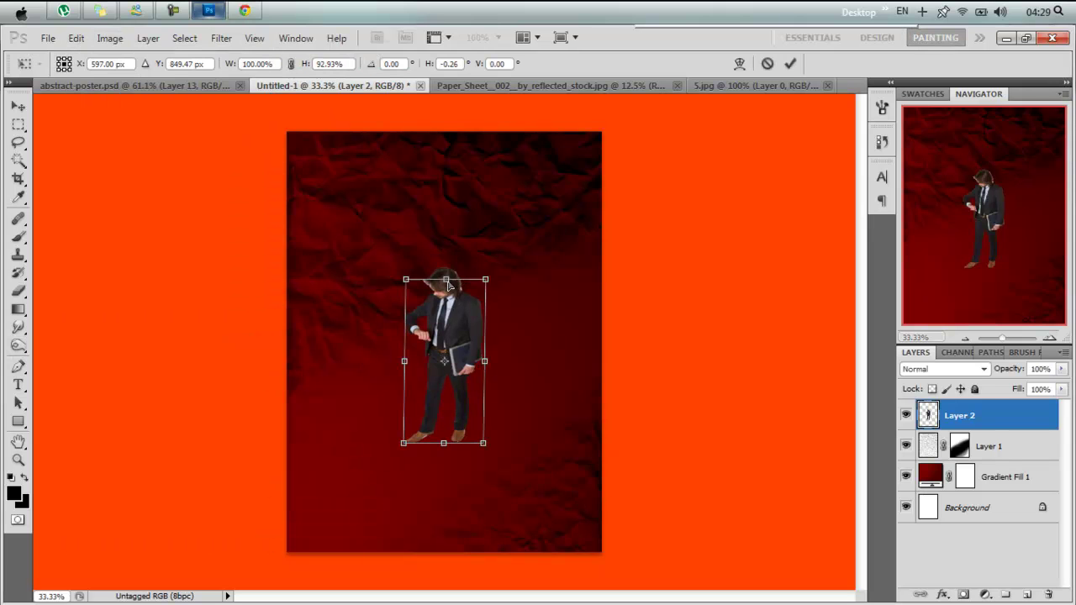
key(Escape)
click(75, 38)
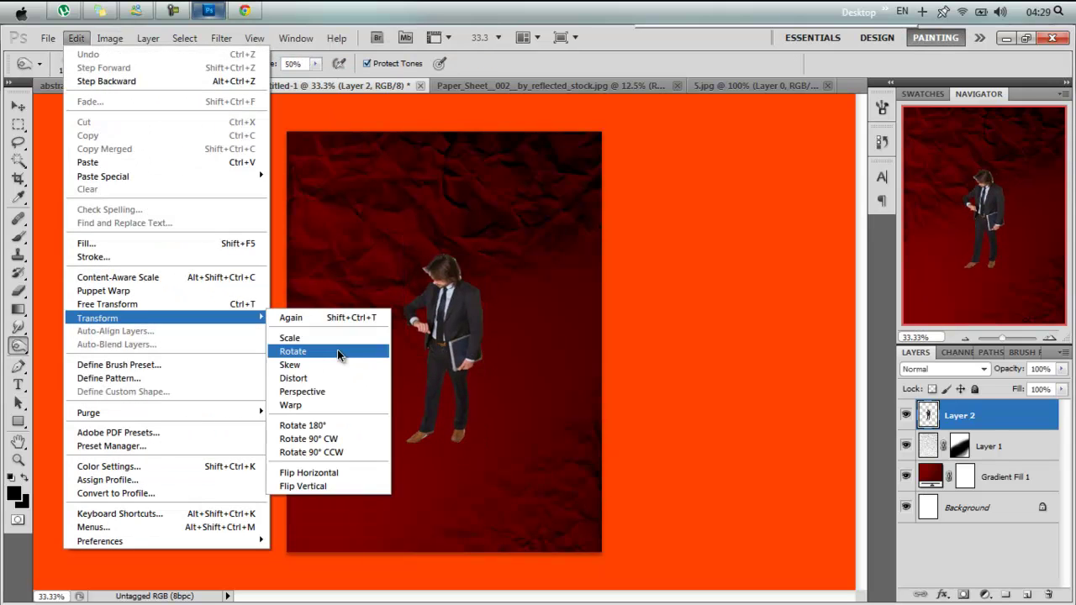
click(339, 353)
key(Escape)
click(75, 38)
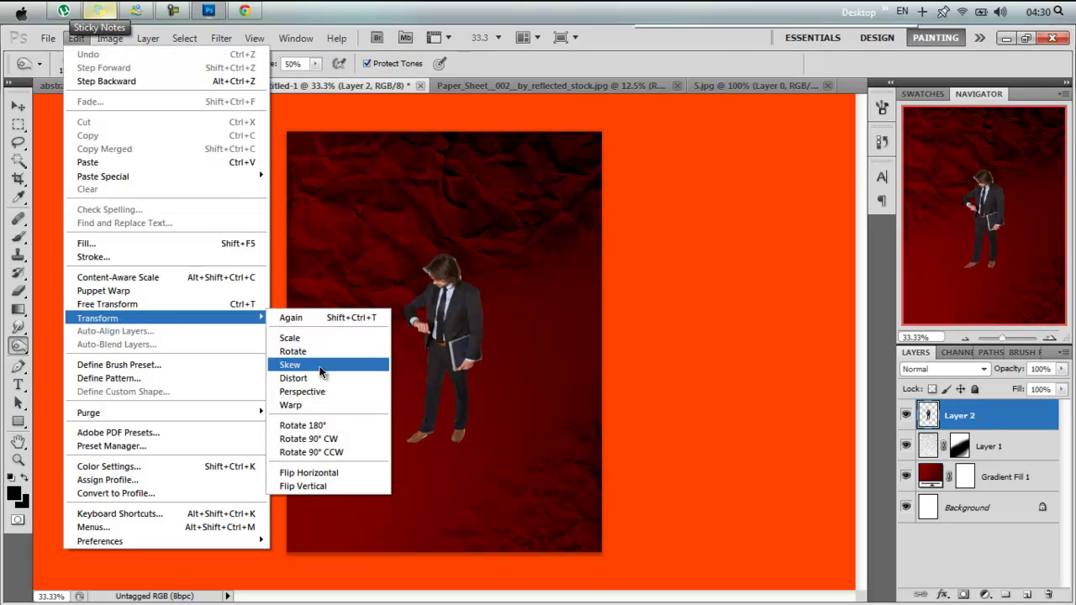
click(300, 365)
mouse_move(486, 253)
mouse_down()
mouse_move(474, 266)
mouse_move(486, 254)
mouse_up()
Skew the man so his top is wider, commit it, and open the Dodge brush settings
click(76, 38)
click(331, 364)
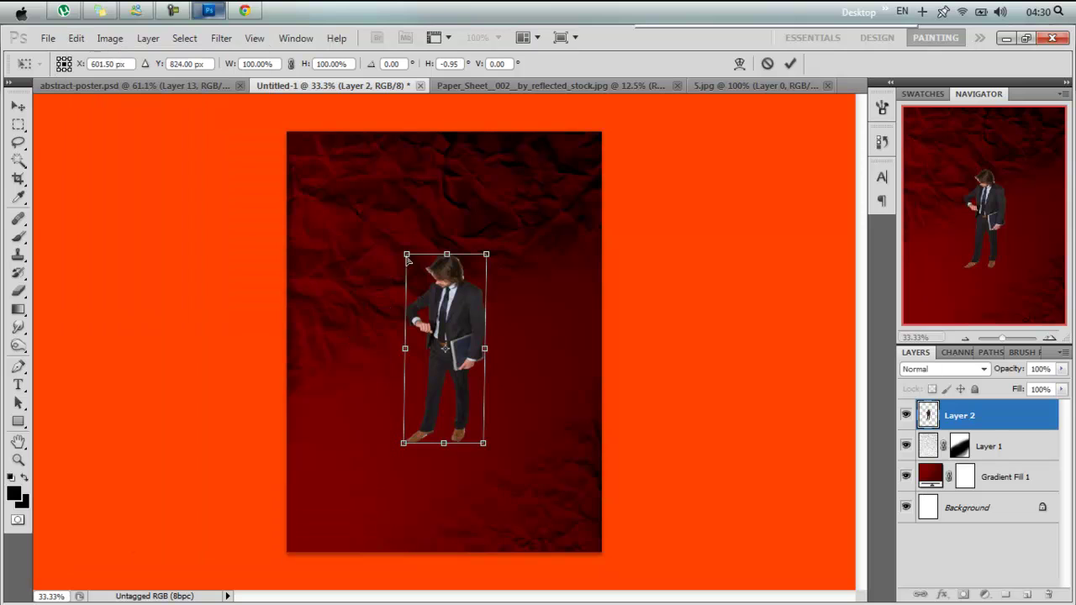
drag(405, 254, 370, 245)
drag(486, 254, 509, 248)
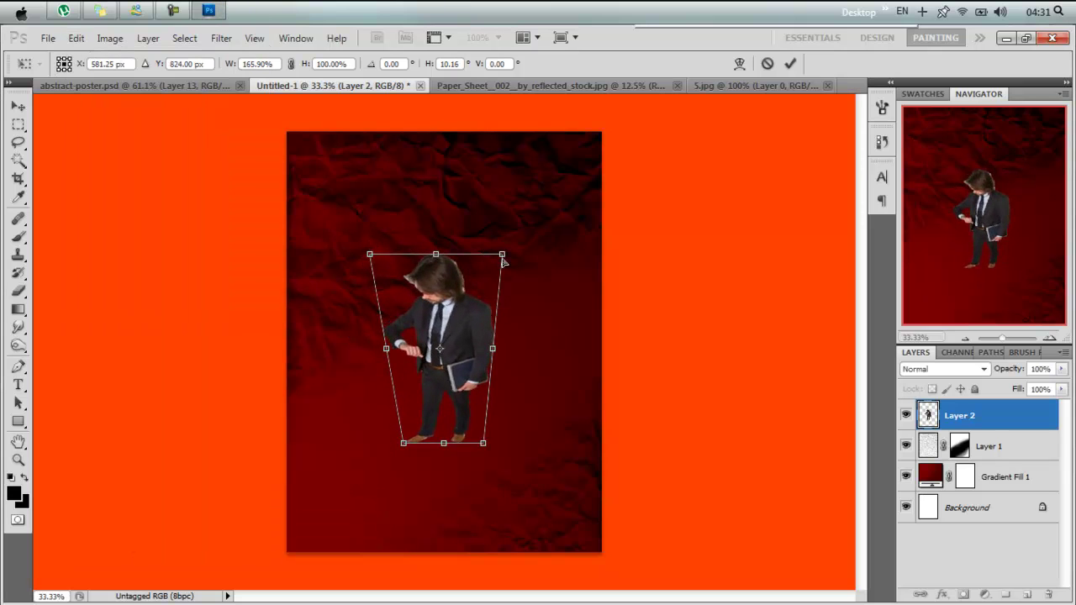
key(Escape)
key(ctrl+t)
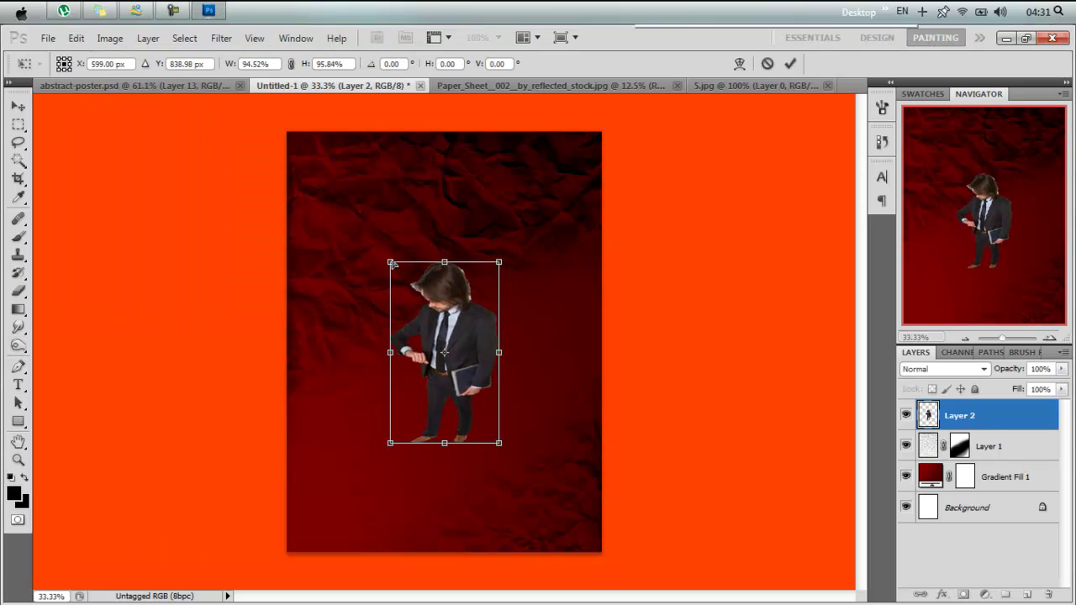
key(Return)
key(o)
right_click(528, 221)
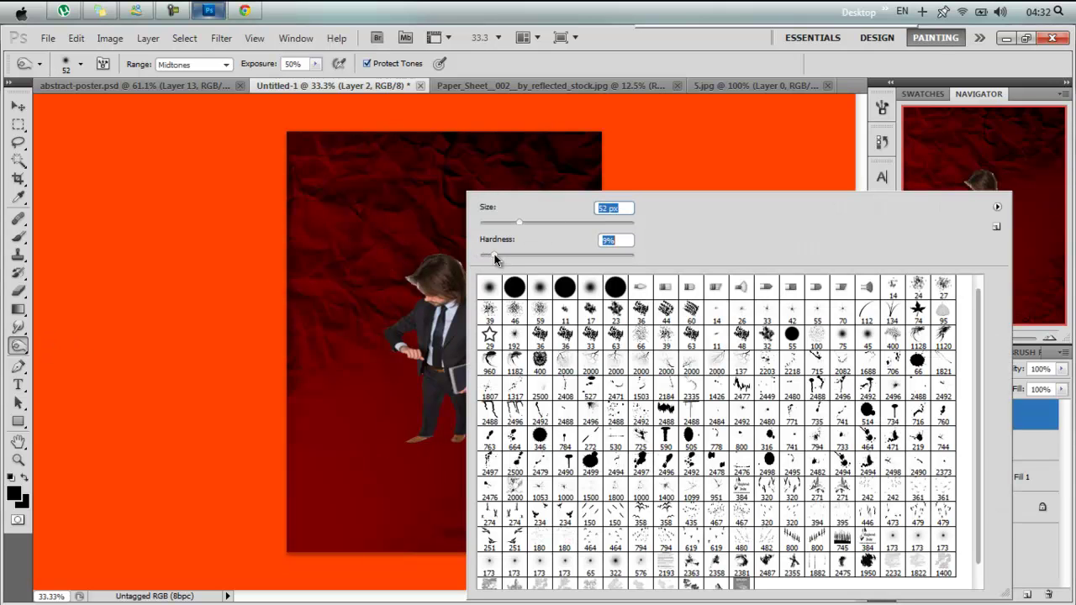
Set the Dodge brush to 74 px, then duplicate the man's layer as Layer 2 copy
key(Return)
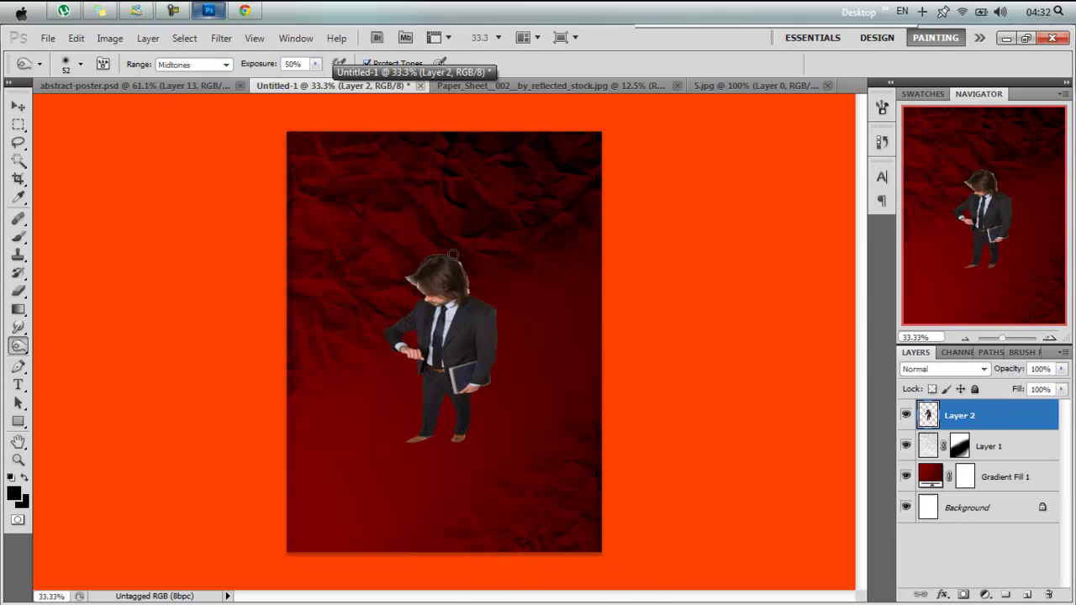
right_click(496, 341)
key(Return)
right_click(437, 250)
key(Return)
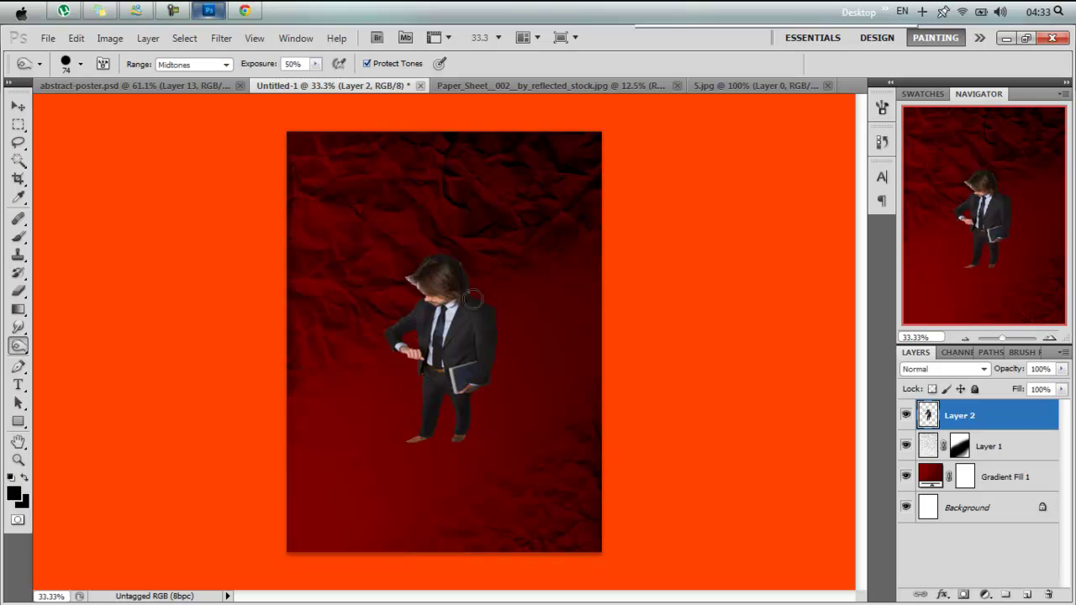
key(ctrl+j)
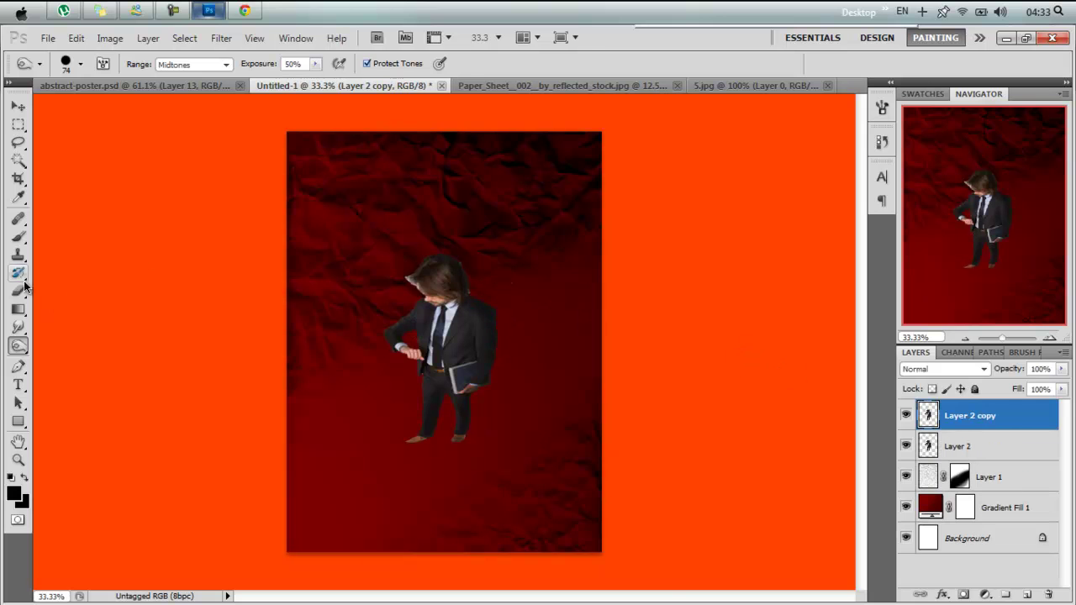
Sharpen the man with a High Pass copy in Overlay mode, merged down into his layer
click(18, 290)
right_click(401, 190)
click(221, 38)
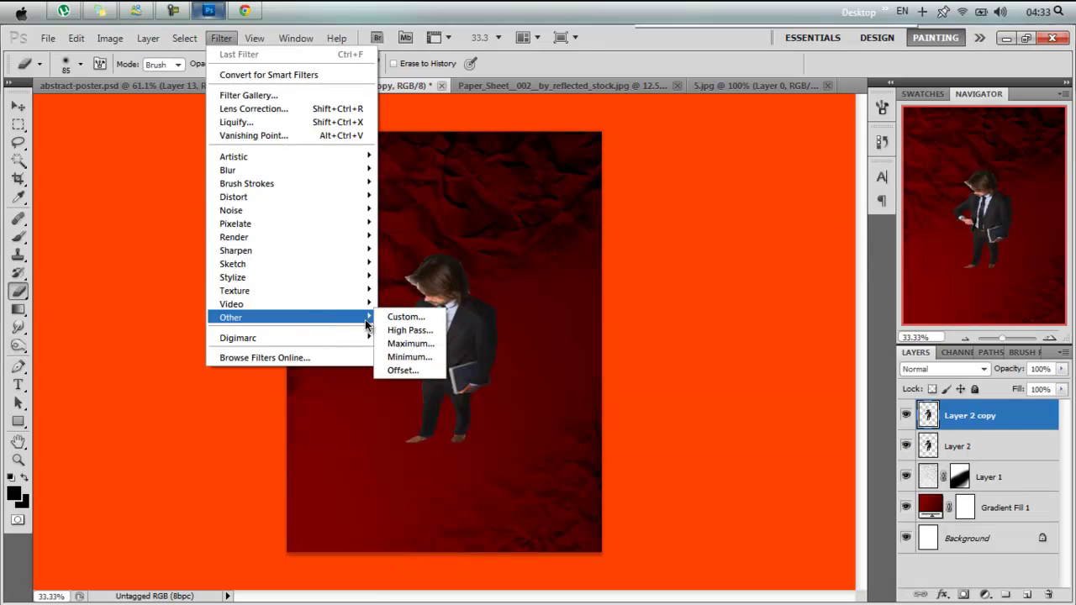
click(410, 330)
click(625, 138)
click(942, 368)
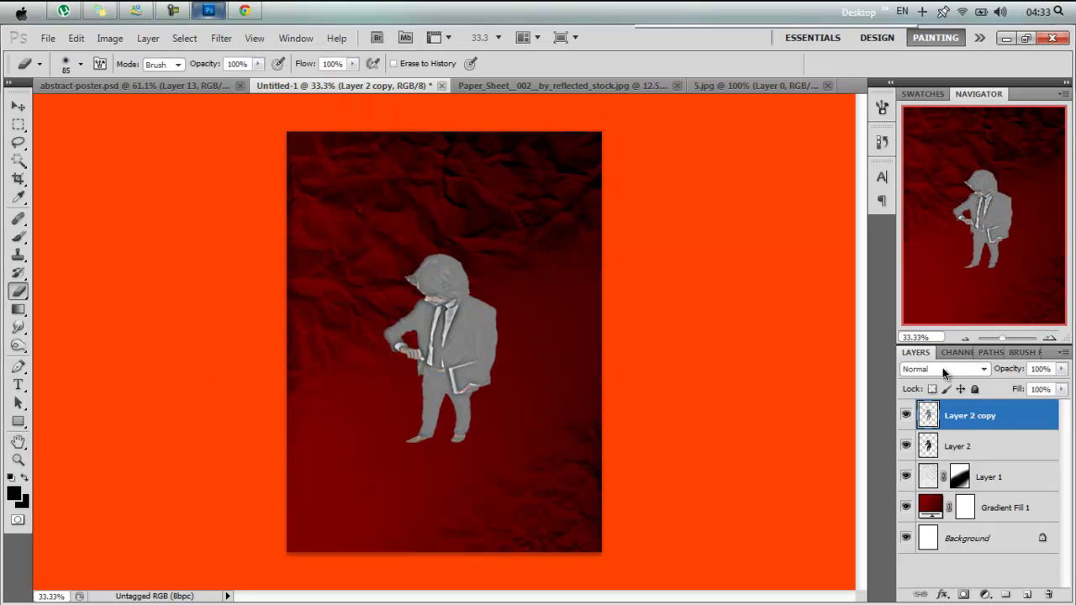
click(933, 181)
right_click(984, 415)
click(951, 363)
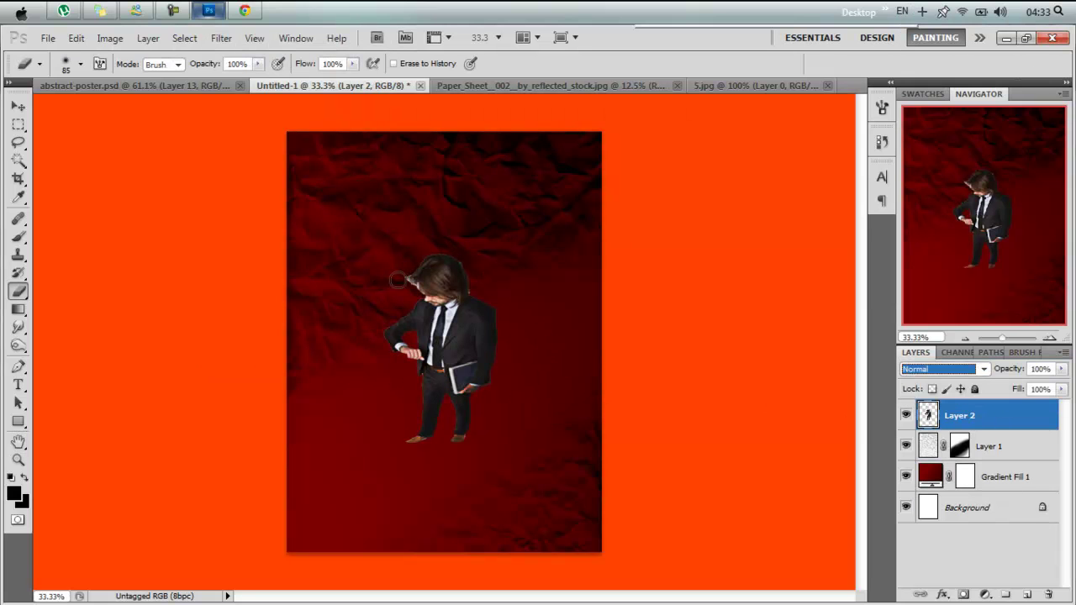
Check the eraser brush size, then duplicate the man's layer as a shadow and shift it right
right_click(518, 275)
key(Escape)
right_click(441, 242)
key(Escape)
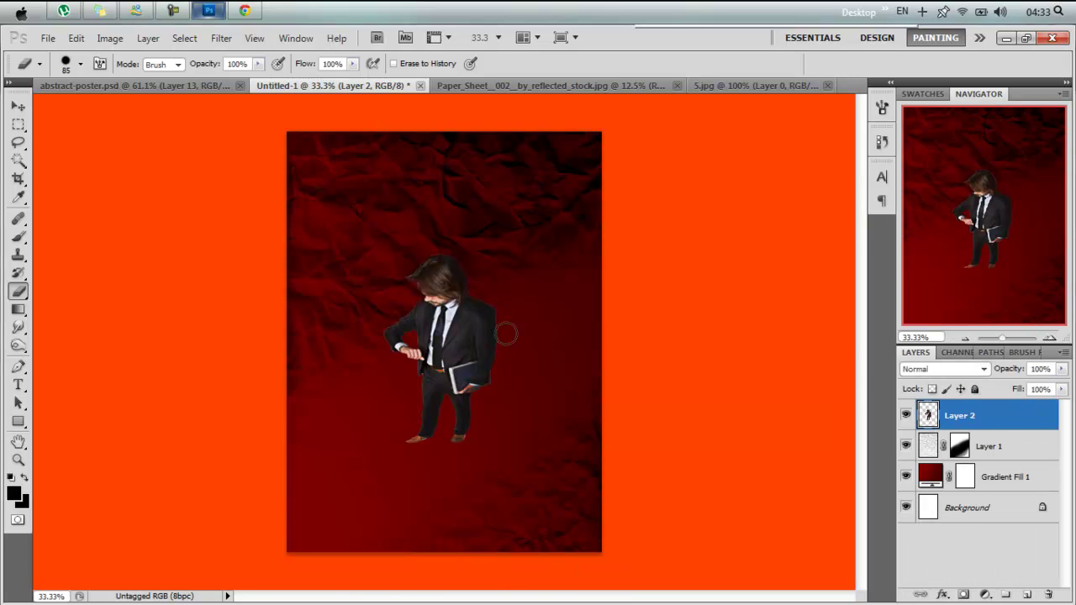
right_click(506, 334)
key(Escape)
key(ctrl+j)
key(ctrl+t)
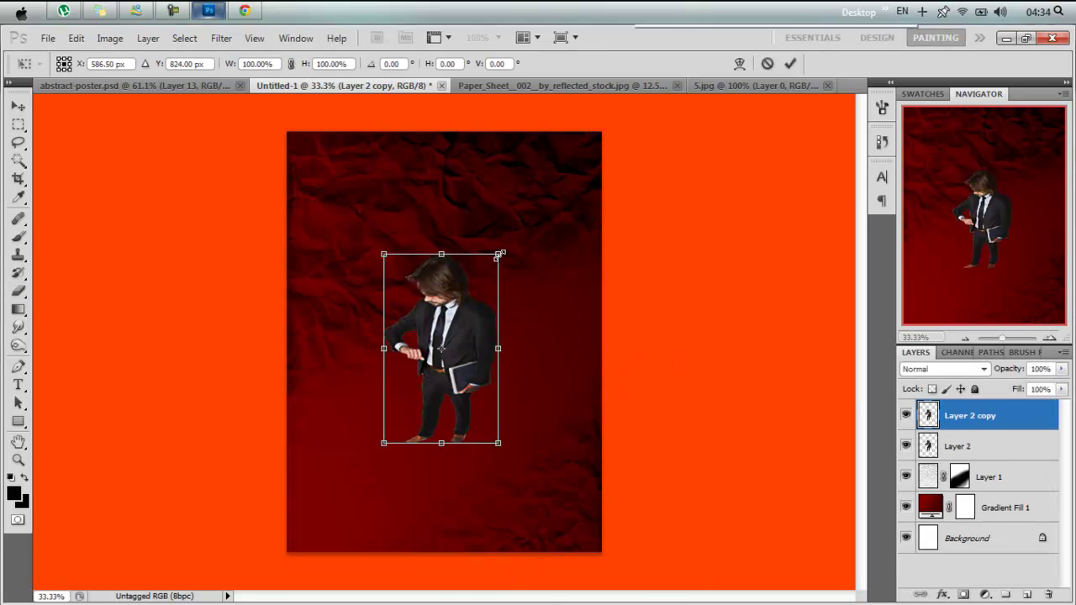
drag(456, 313, 479, 312)
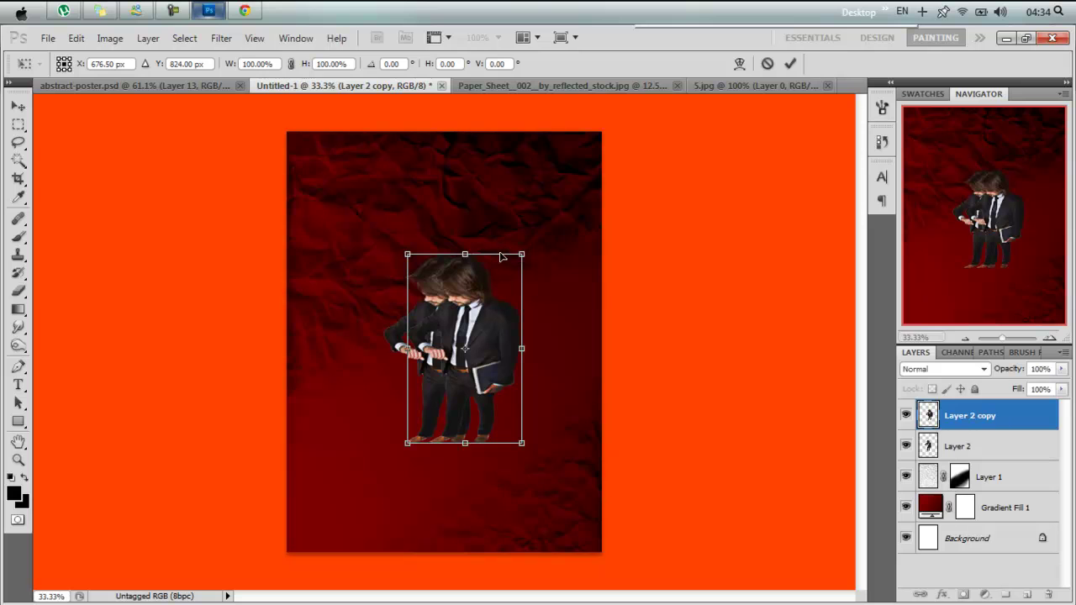
key(Return)
Skew the shadow copy far right, then shrink and rotate it to meet the man's feet
key(ctrl+t)
click(76, 37)
click(295, 368)
drag(465, 254, 711, 399)
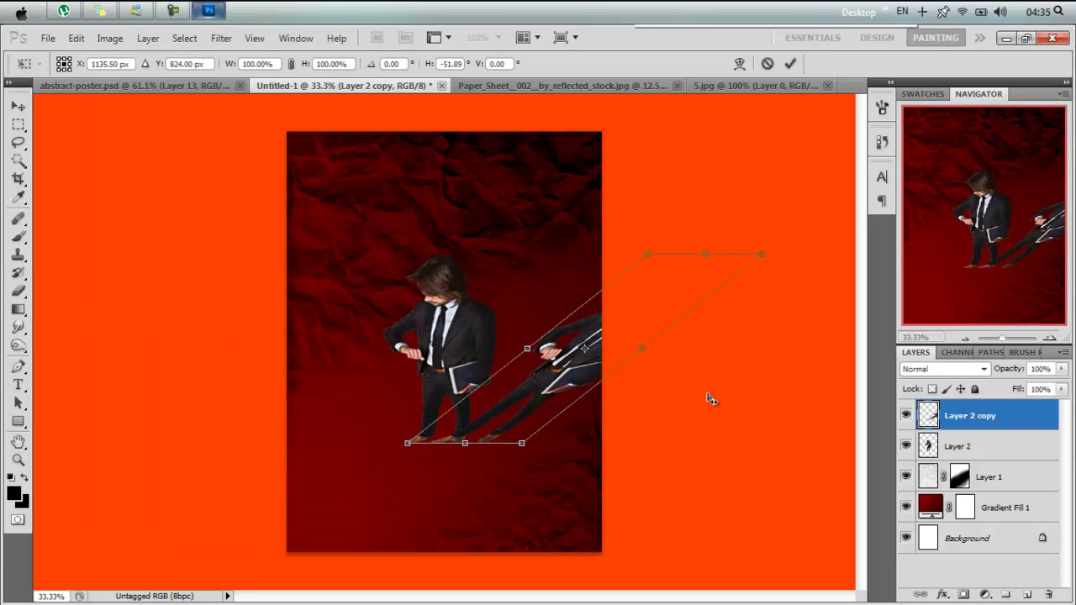
drag(720, 253, 824, 254)
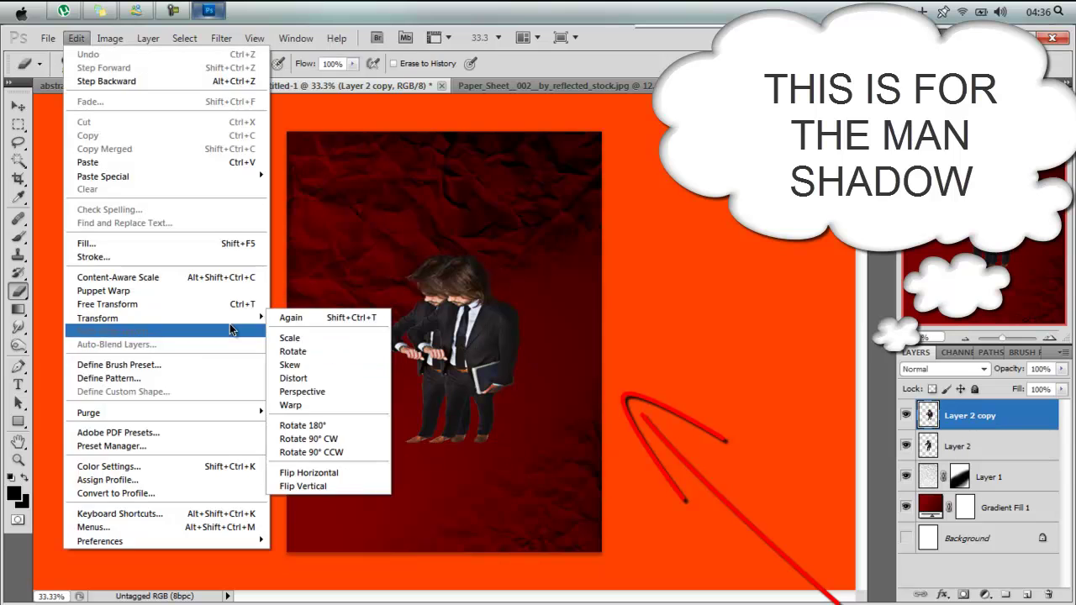
key(ctrl+t)
mouse_move(799, 258)
mouse_down()
mouse_move(685, 292)
mouse_move(694, 268)
mouse_move(723, 297)
mouse_up()
drag(532, 392, 614, 403)
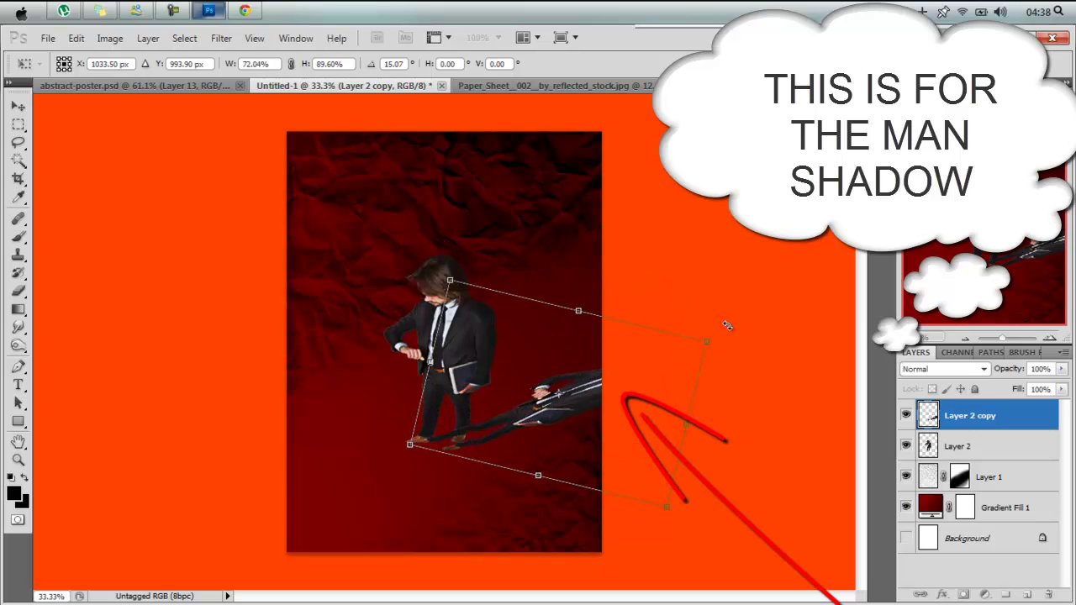
drag(727, 309, 570, 378)
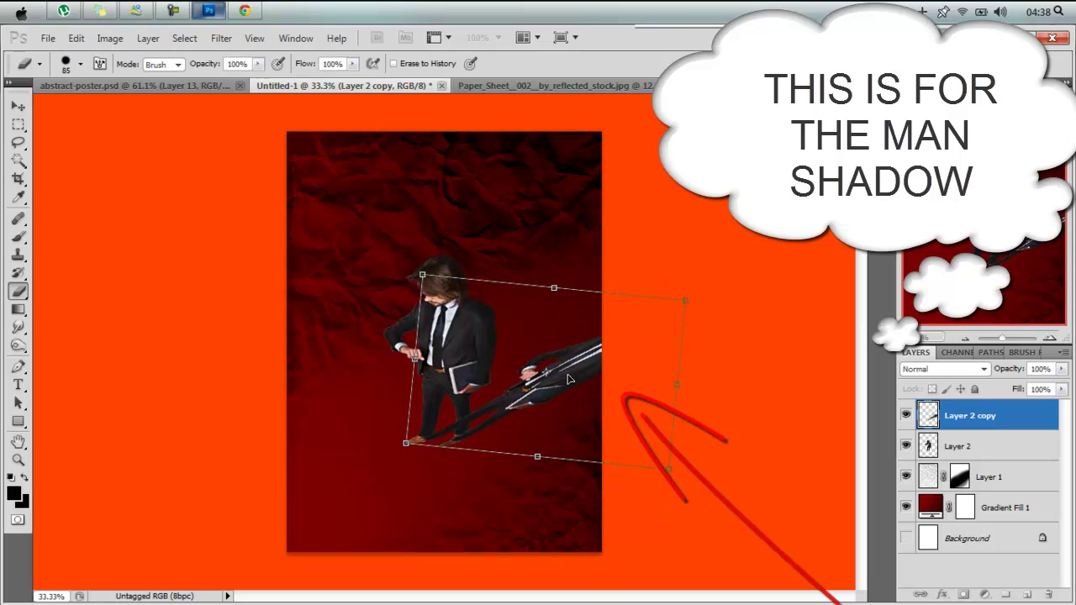
key(Return)
Blacken the shadow with Hue/Saturation and select the shadow layer below the man
key(ctrl+u)
drag(793, 329, 714, 329)
click(951, 161)
key(e)
key(alt+bracketleft)
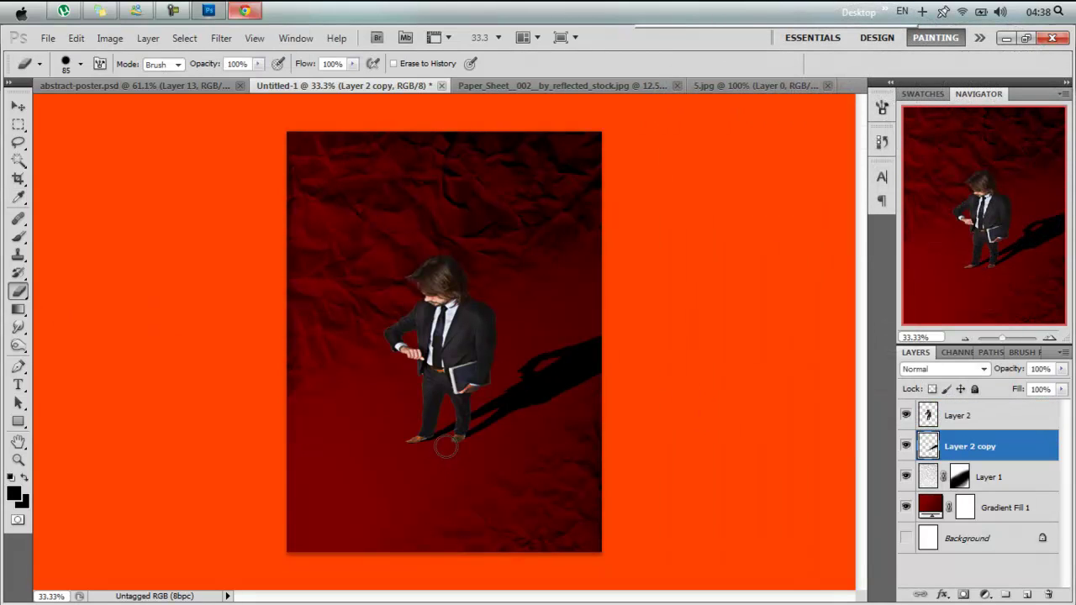
Gaussian-blur the shadow, then duplicate, enlarge it, and set the copy's opacity to 25%
click(221, 38)
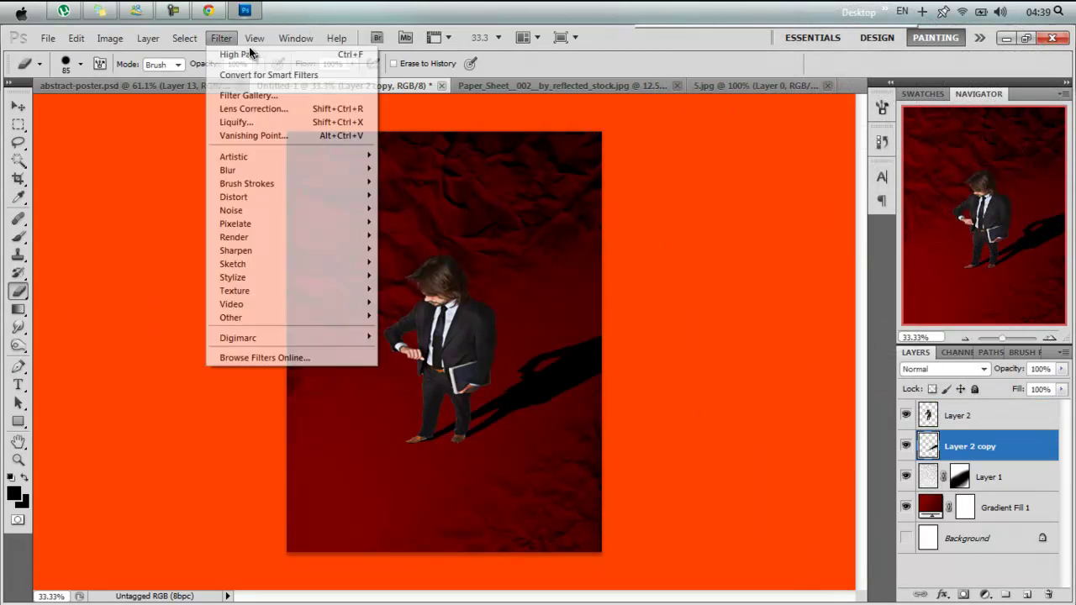
click(418, 209)
text(5)
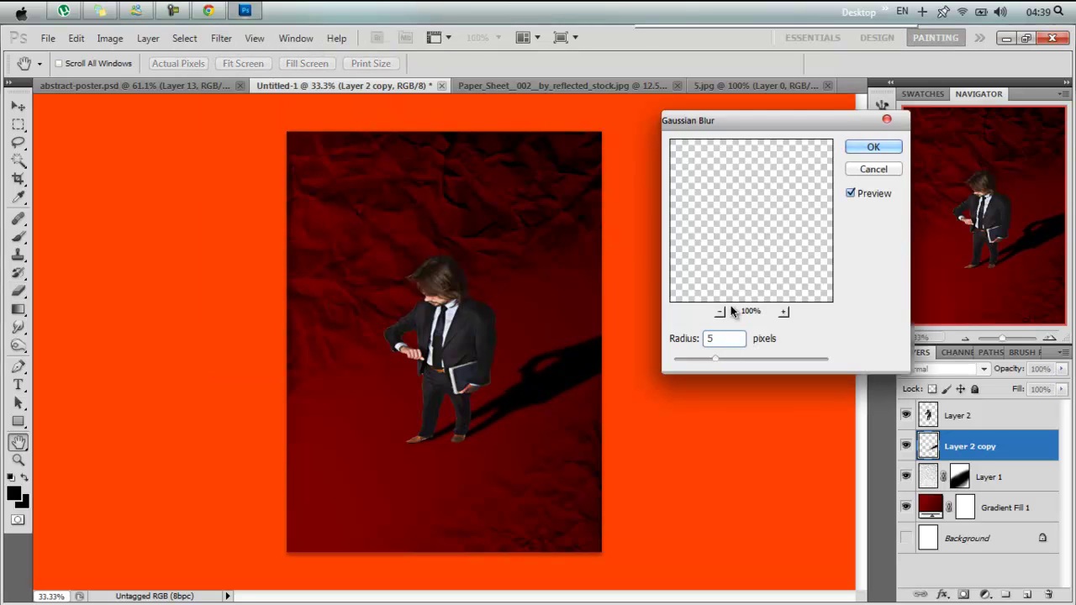
key(Return)
key(ctrl+j)
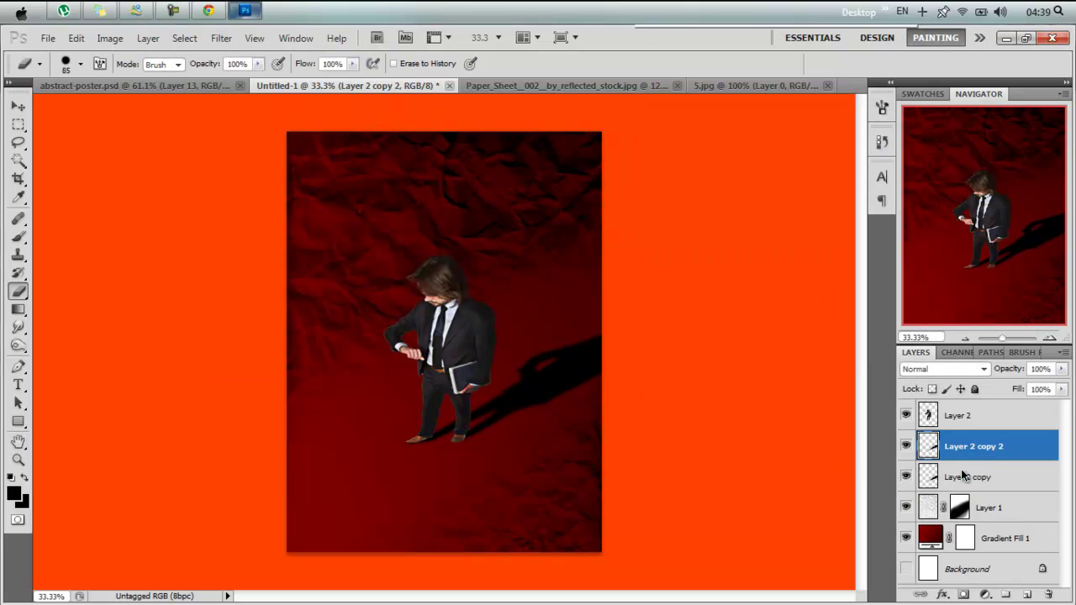
key(ctrl+t)
drag(542, 446, 542, 462)
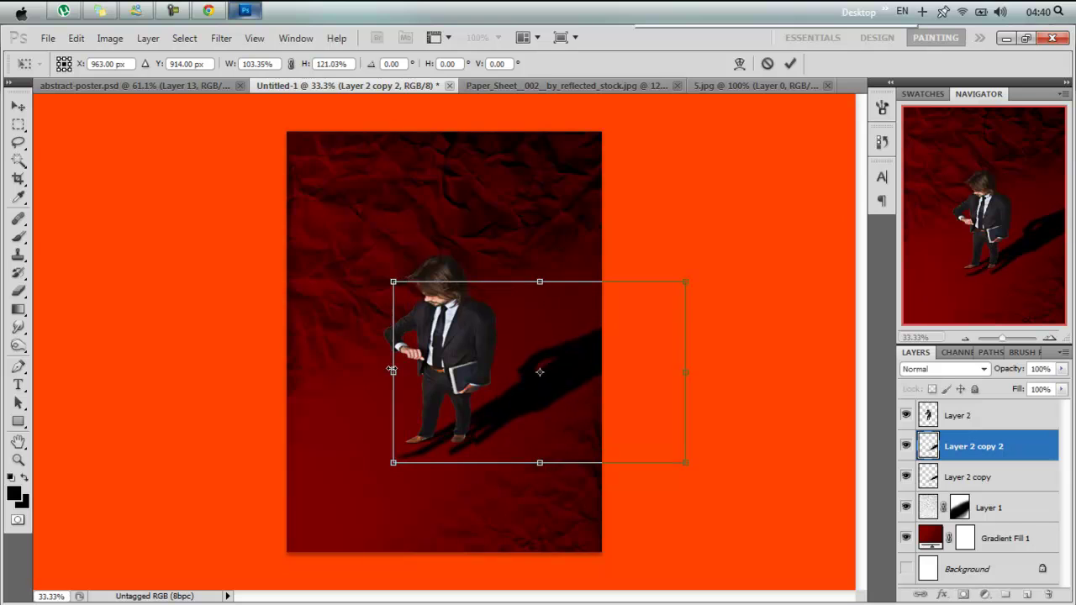
key(Return)
key(e)
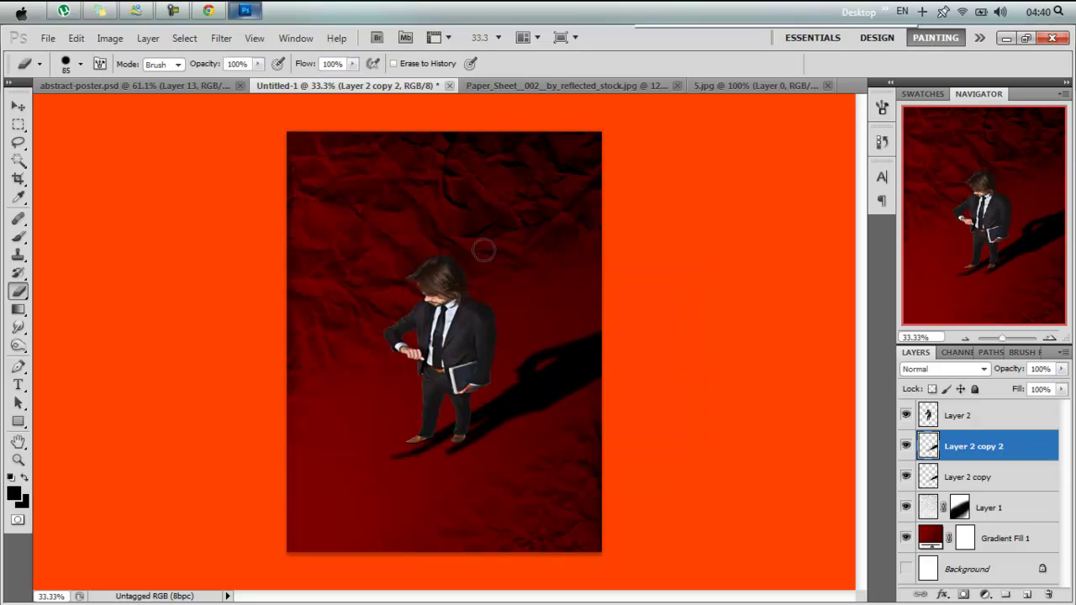
drag(1026, 386, 1001, 386)
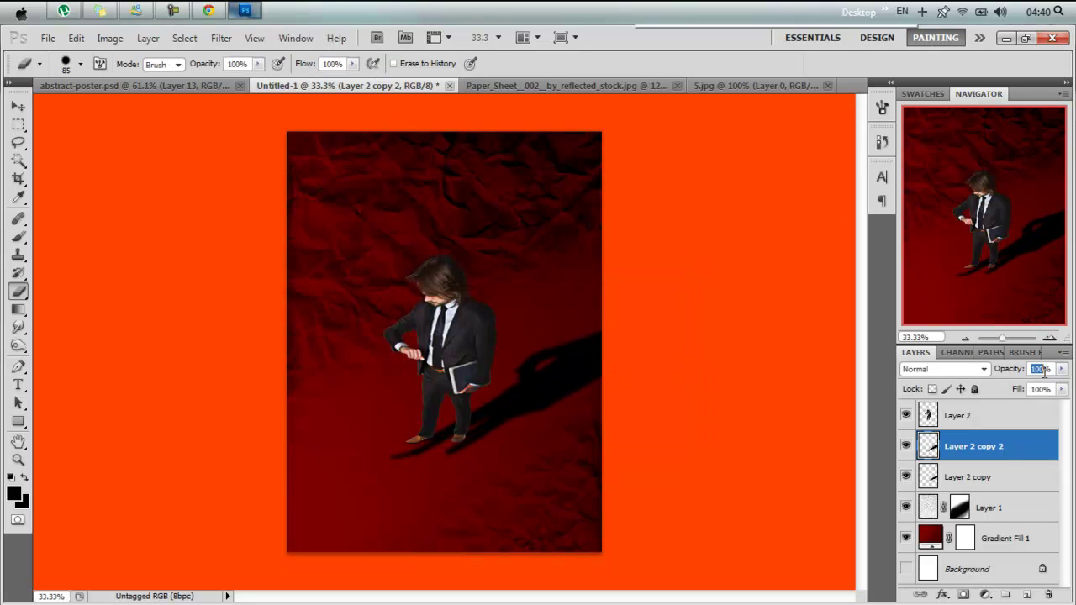
key(ctrl+t)
key(Escape)
Merge the two shadow layers, naming them 'man shadow', and rename the figure's layer 'man'
click(958, 419)
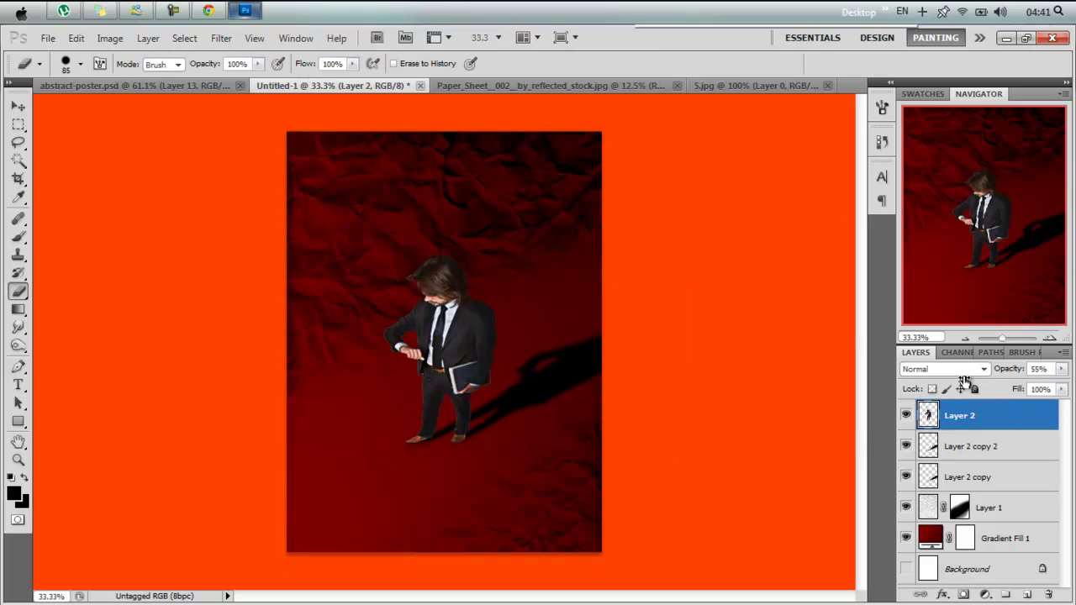
key(alt+bracketleft)
key(alt+bracketleft)
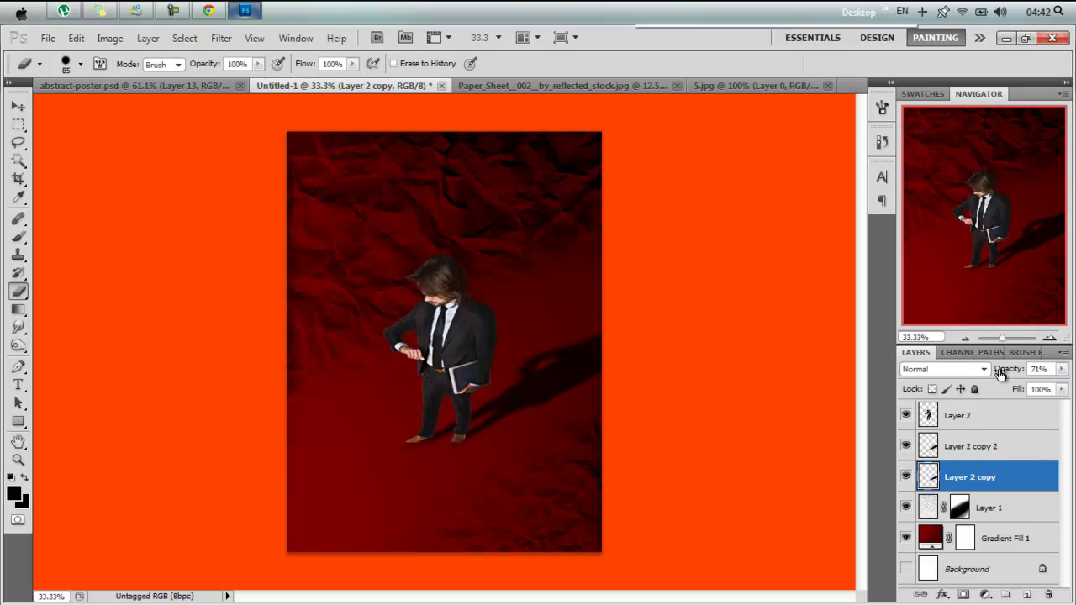
right_click(967, 446)
click(925, 401)
double_click(971, 445)
click(958, 416)
click(967, 447)
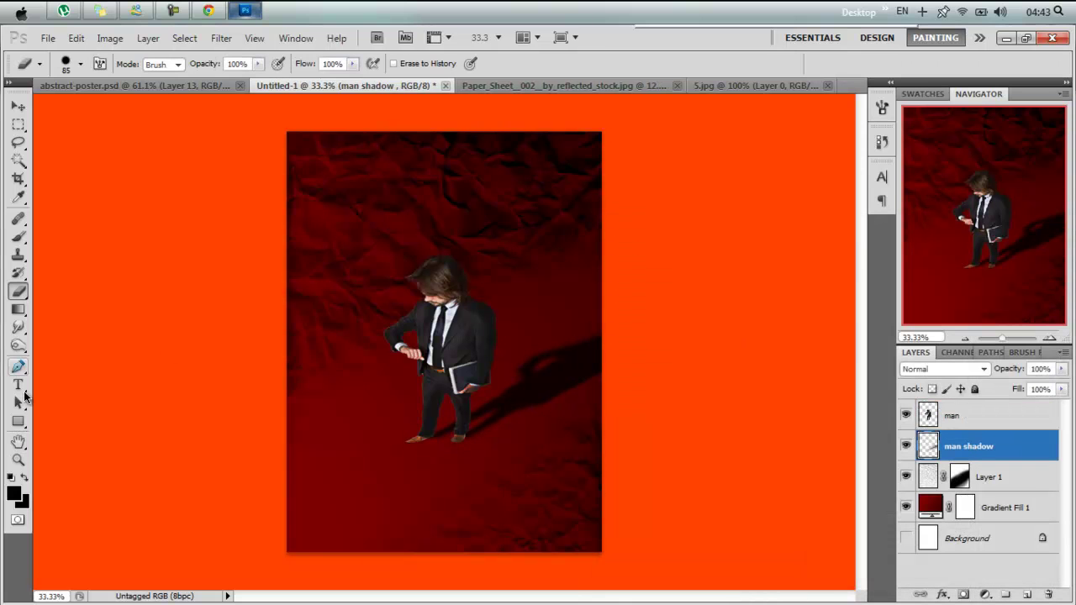
Type a new 'TIME' text layer in Arial on the poster
key(t)
click(362, 362)
click(167, 63)
drag(242, 406, 238, 105)
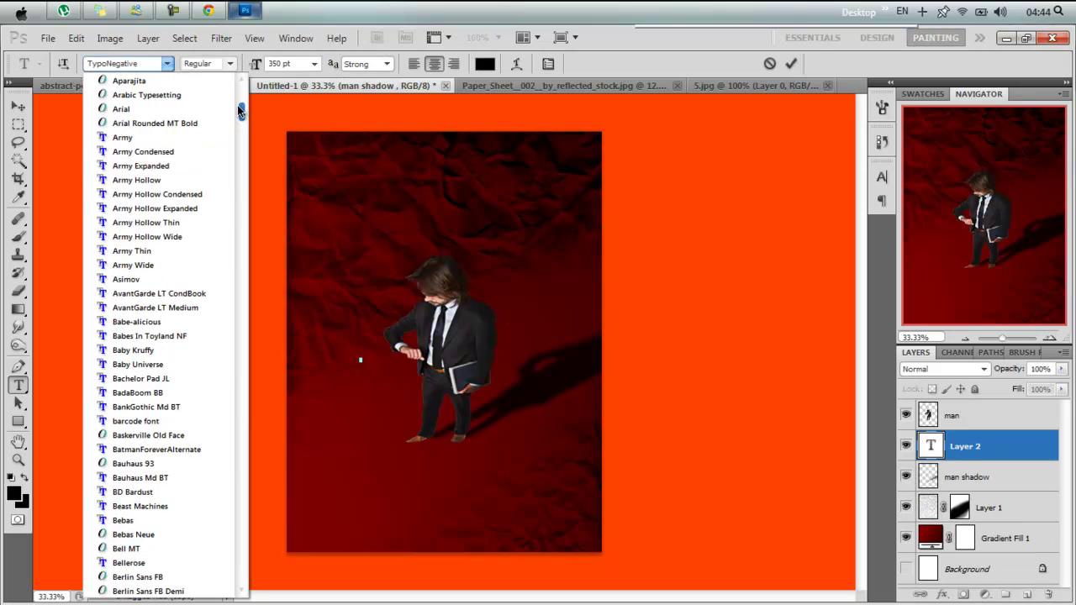
click(218, 111)
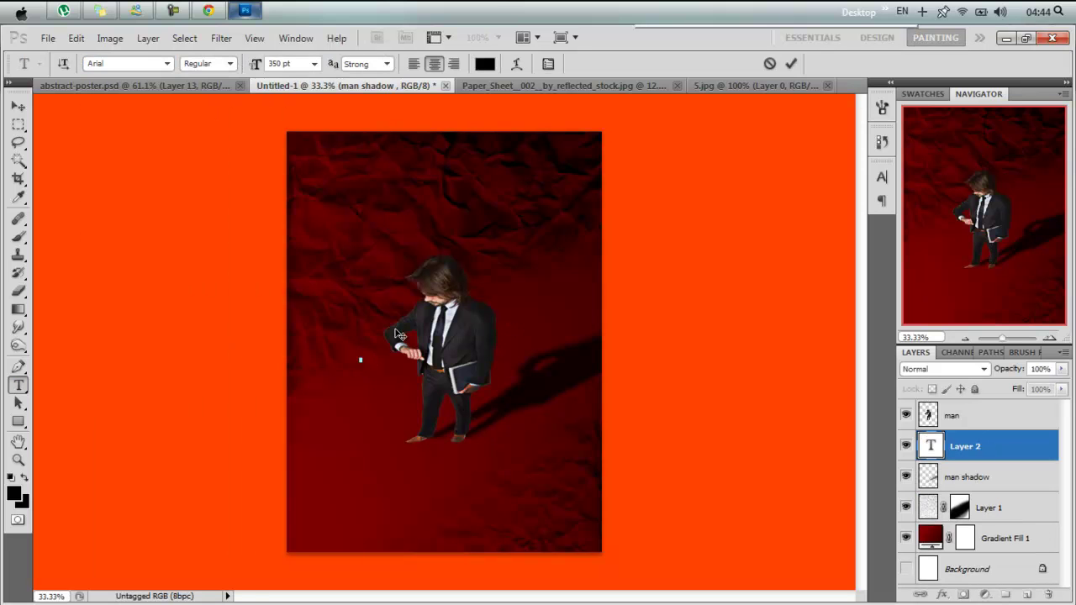
text(TIME)
Colour TIME gold (e8bb00) and place it at the top centre of the poster
key(ctrl+a)
click(14, 494)
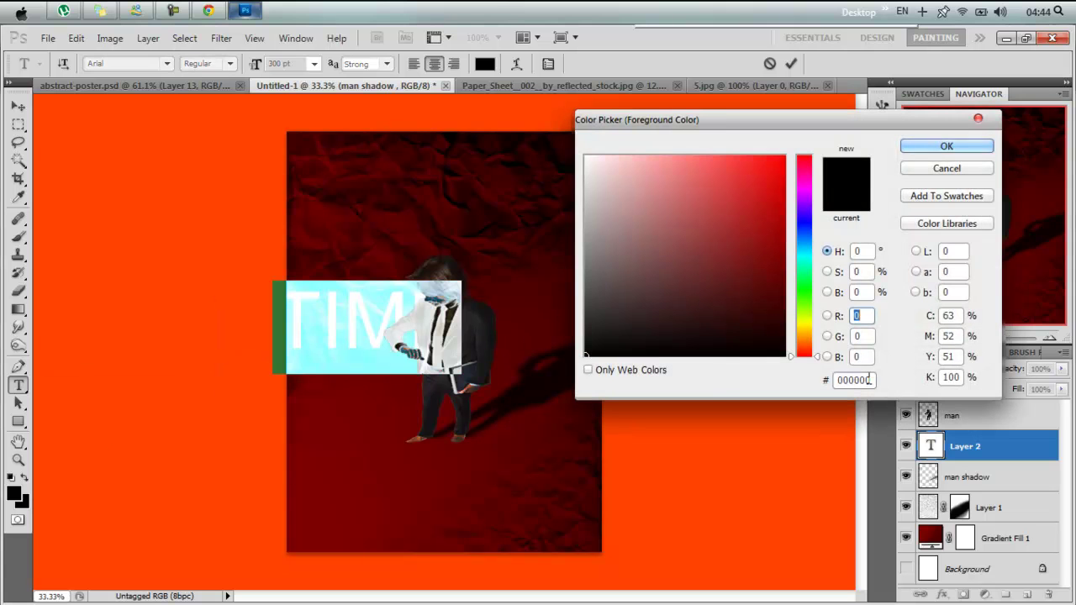
click(855, 380)
key(ctrl+a)
key(BackSpace)
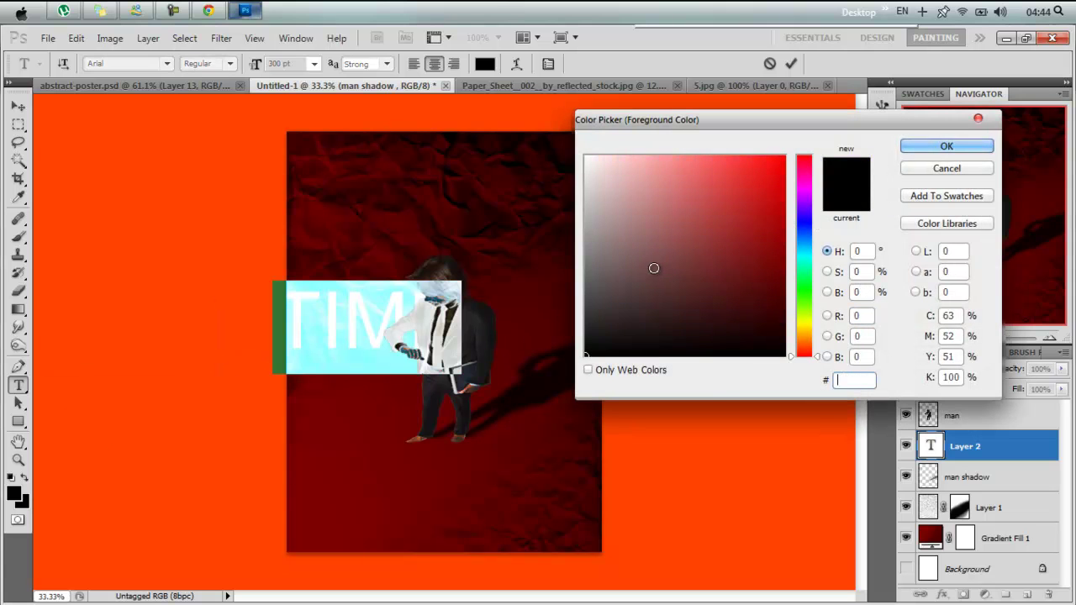
drag(802, 352, 808, 326)
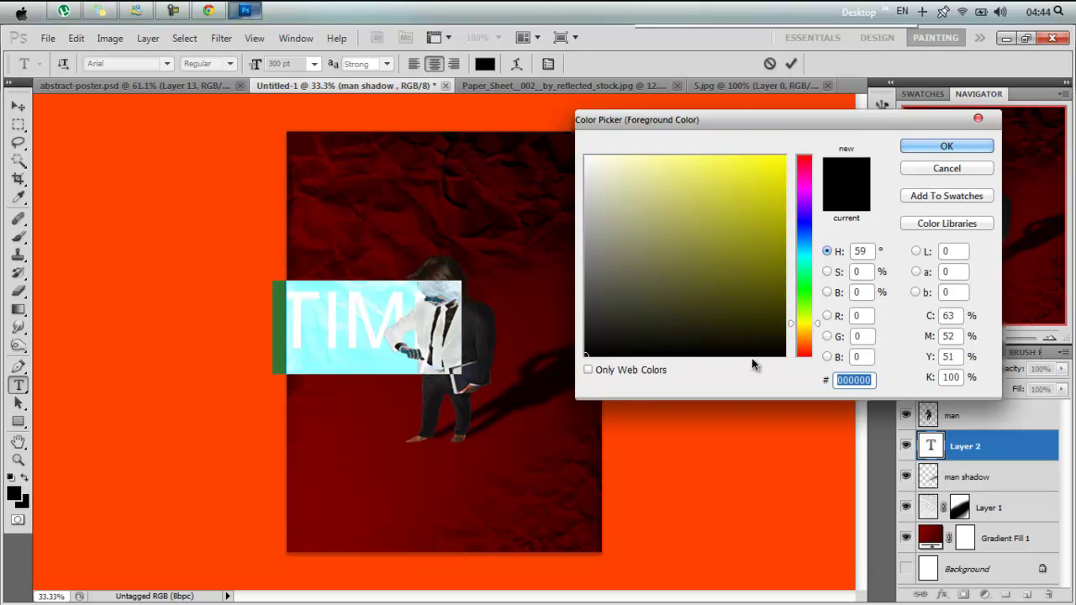
text(00e8bb)
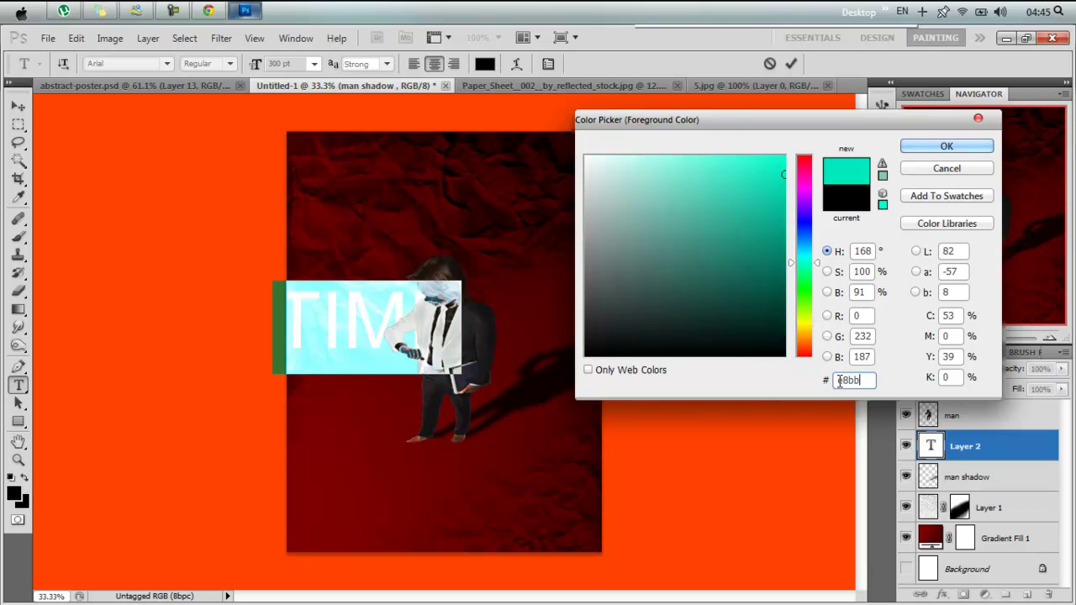
text(e8bb00)
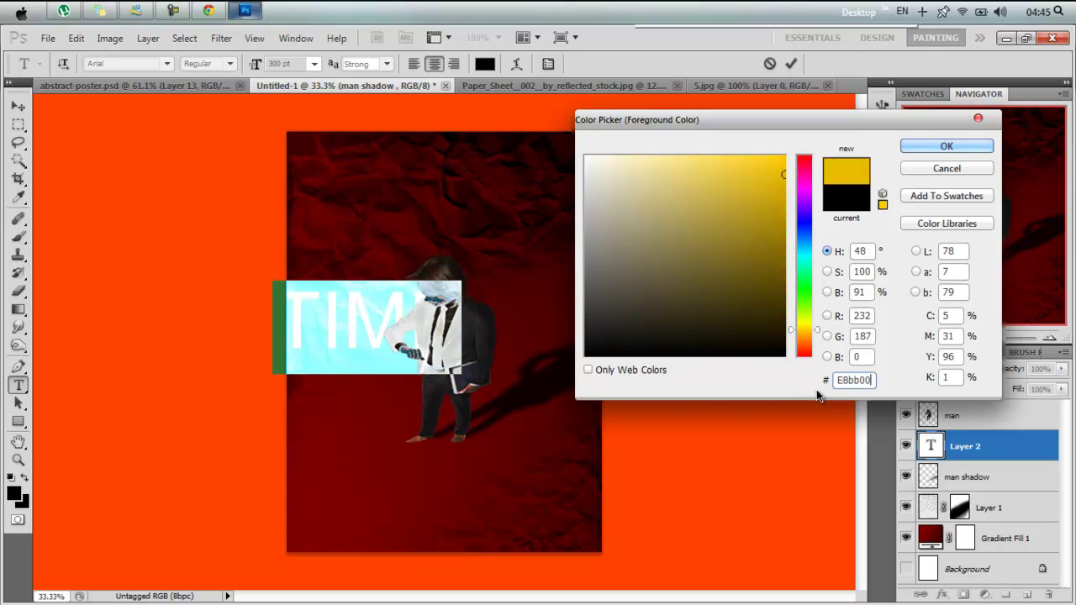
click(915, 147)
drag(465, 317, 542, 236)
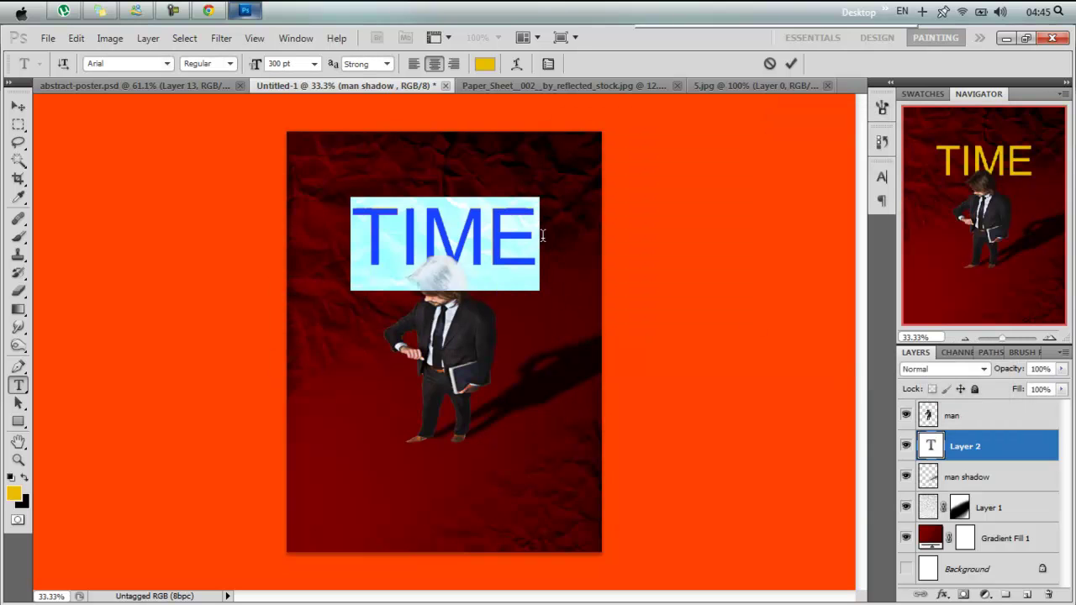
Set TIME in bold AvantGarde, move its layer below the man's shadow, and lower it behind him
click(389, 69)
click(118, 63)
key(Up)
key(Up)
key(Down)
key(Down)
key(Down)
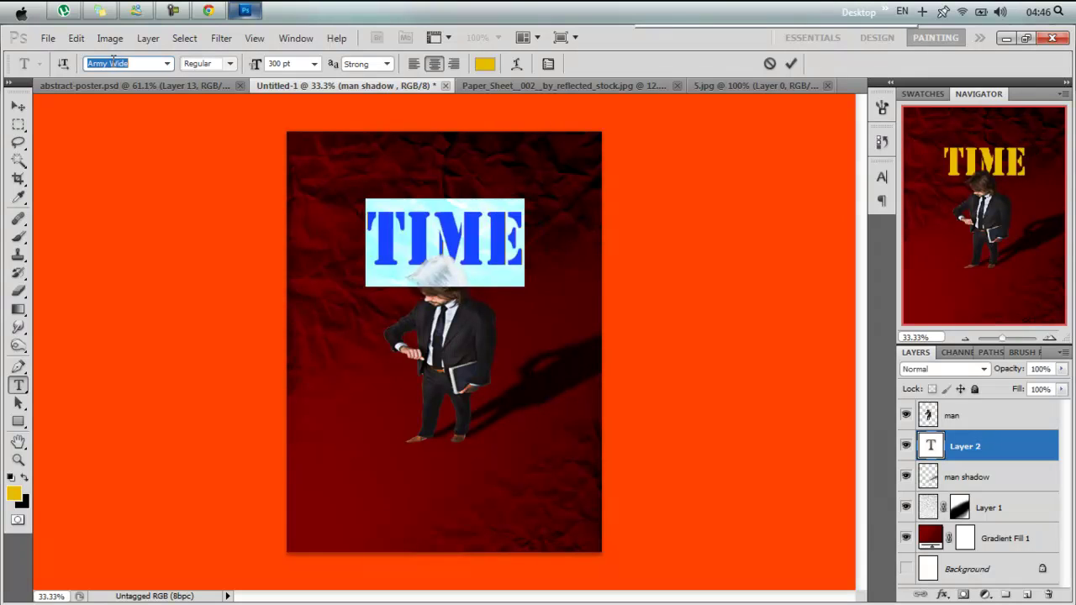
key(Down)
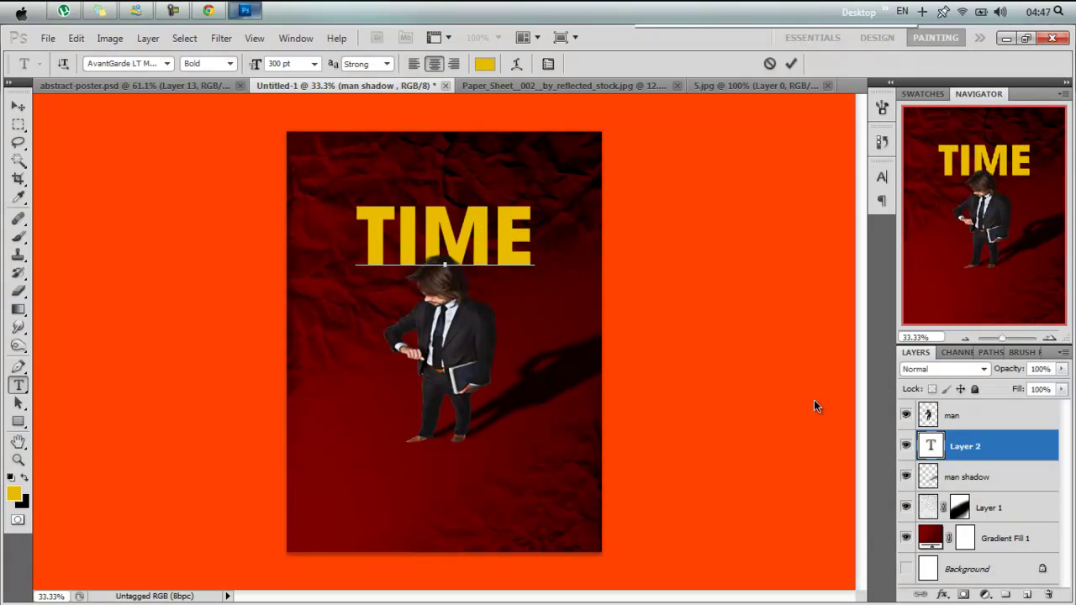
key(ctrl+Return)
key(ctrl+bracketleft)
drag(601, 253, 579, 303)
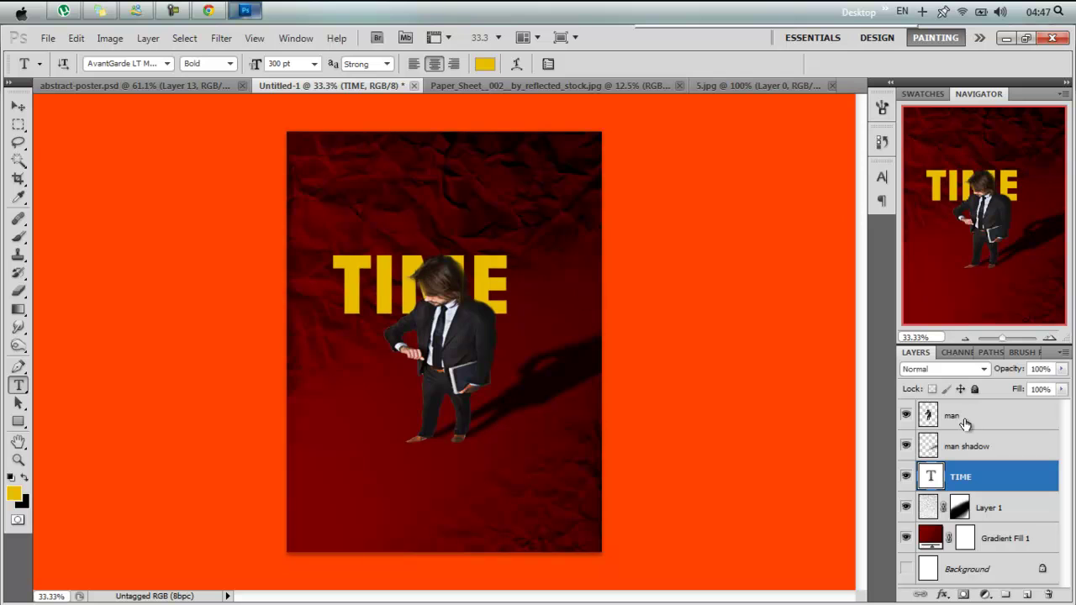
Warp TIME with the Arc style, bend 0 and horizontal distortion -40
click(516, 63)
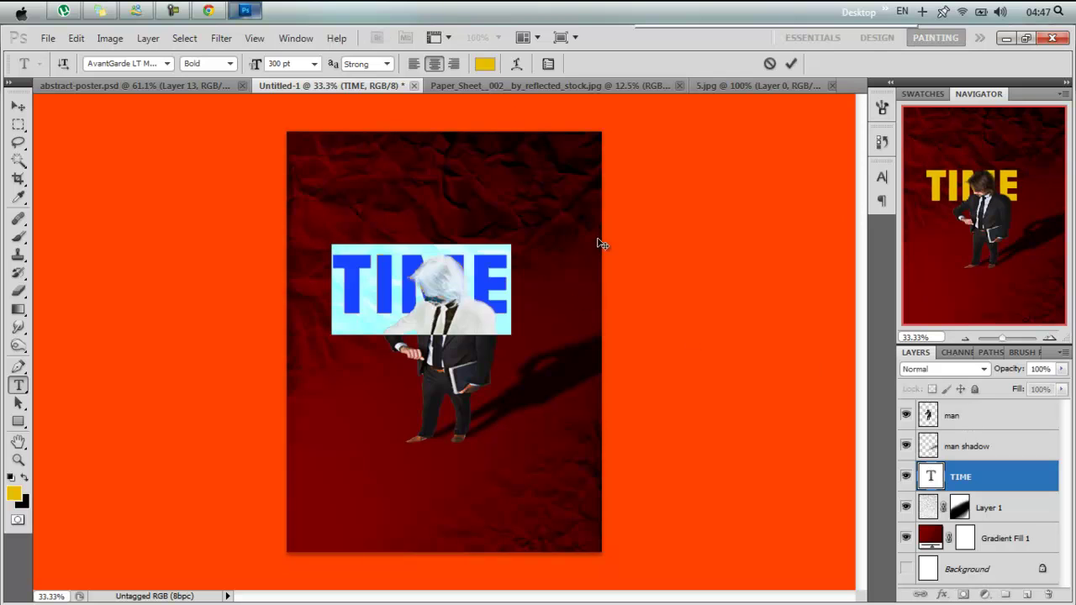
click(541, 160)
click(483, 173)
double_click(561, 211)
text(0)
double_click(556, 245)
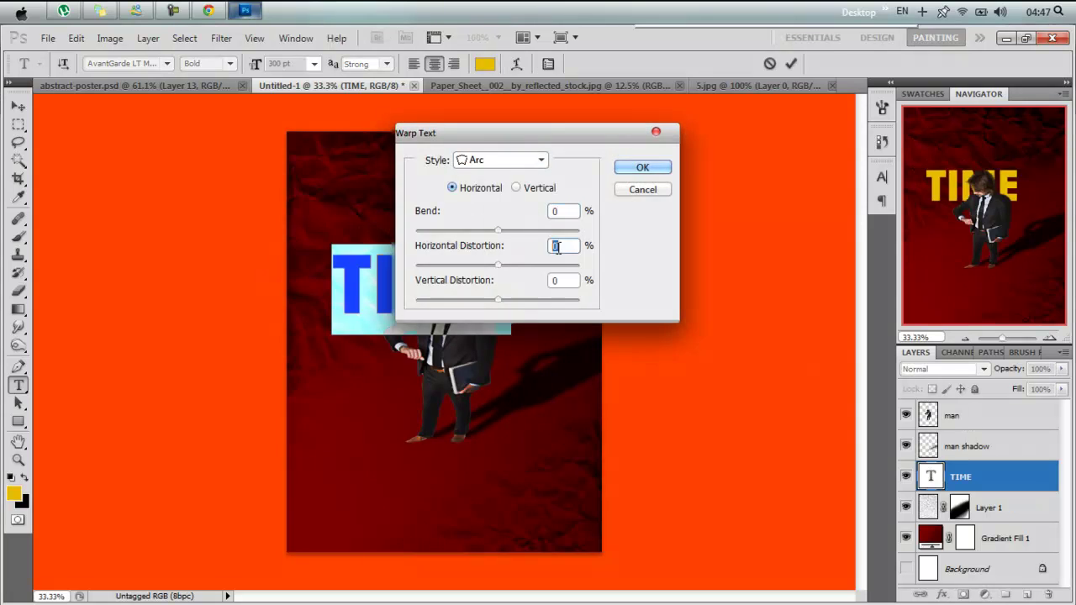
text(-40)
key(Return)
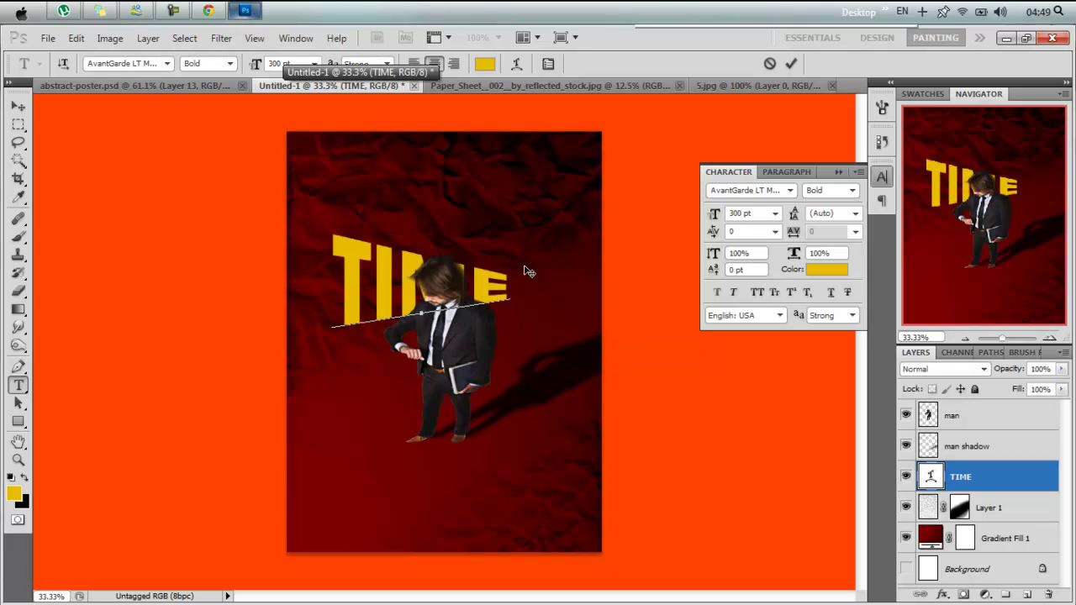
Enlarge and widen TIME with Free Transform, adding a horizontal guide across it
key(ctrl+t)
key(ctrl+Return)
key(ctrl+t)
drag(332, 361, 295, 425)
key(ctrl+r)
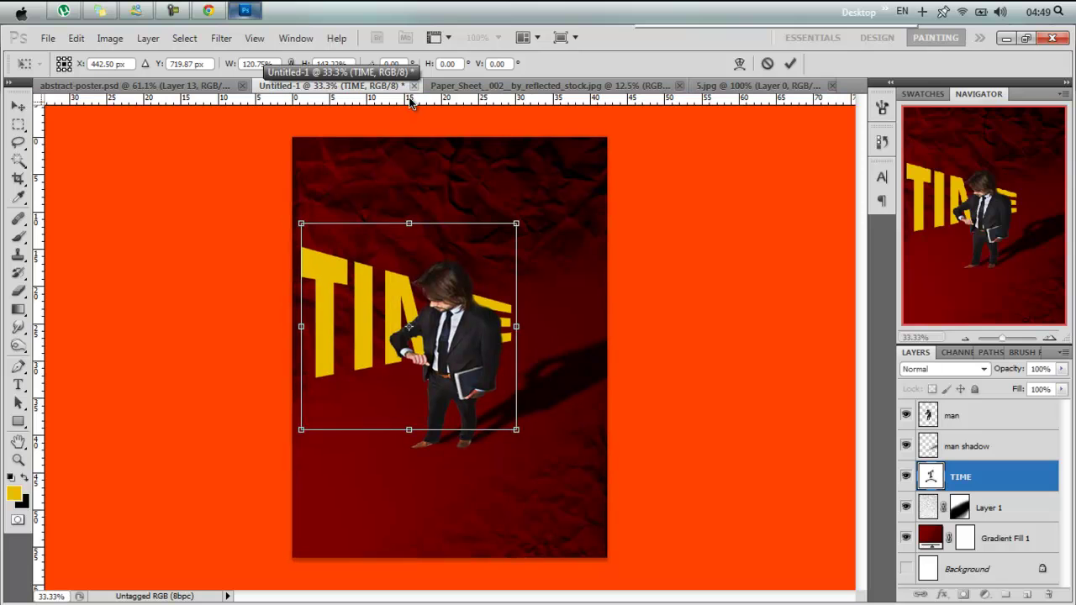
drag(411, 225, 414, 246)
drag(517, 326, 561, 328)
mouse_move(576, 206)
mouse_down()
mouse_move(542, 172)
mouse_move(565, 205)
mouse_up()
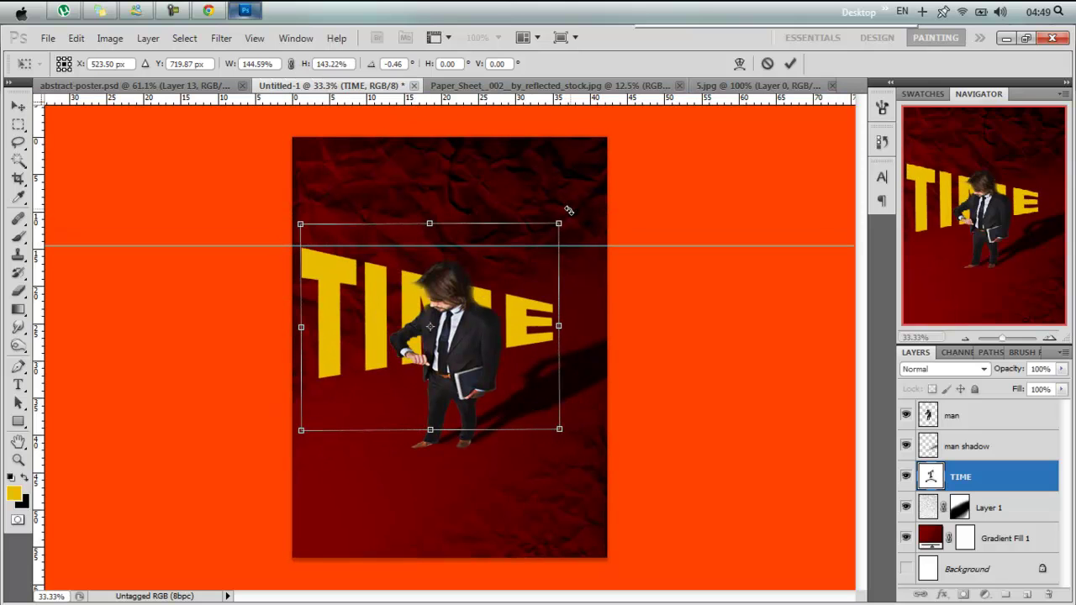
key(Return)
key(t)
Skew TIME so its right end rises, shifting it slightly right
click(75, 38)
click(294, 376)
drag(560, 328, 572, 269)
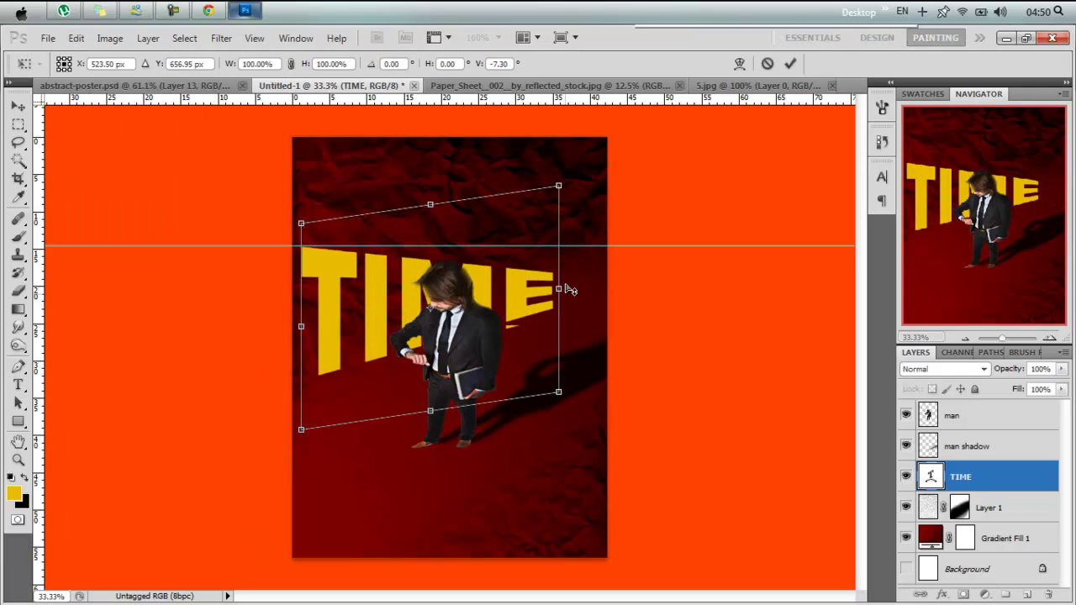
drag(489, 276, 505, 275)
key(Return)
double_click(932, 477)
double_click(934, 477)
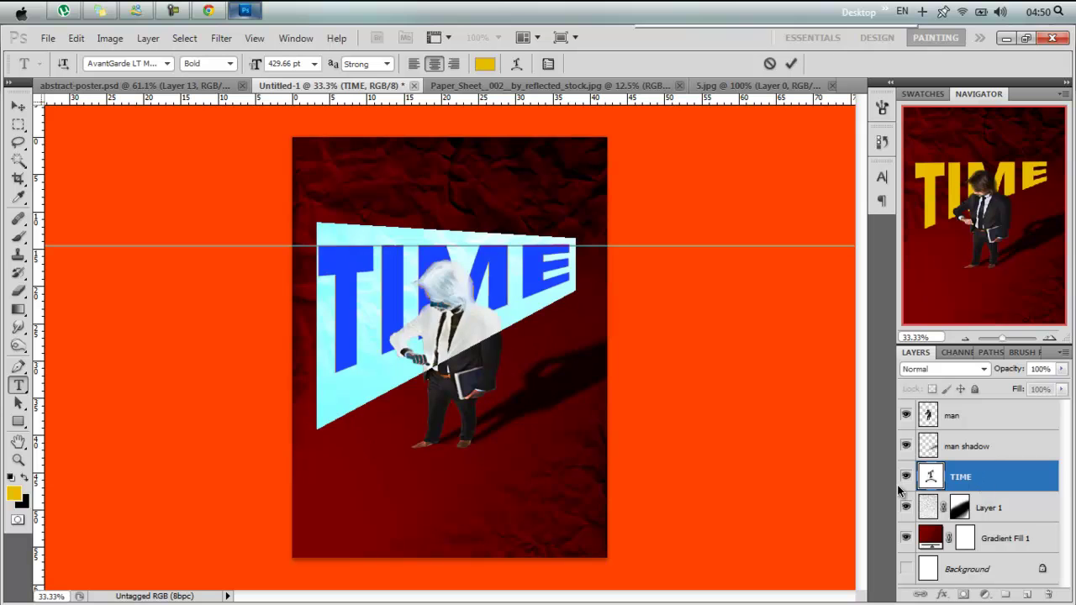
double_click(933, 477)
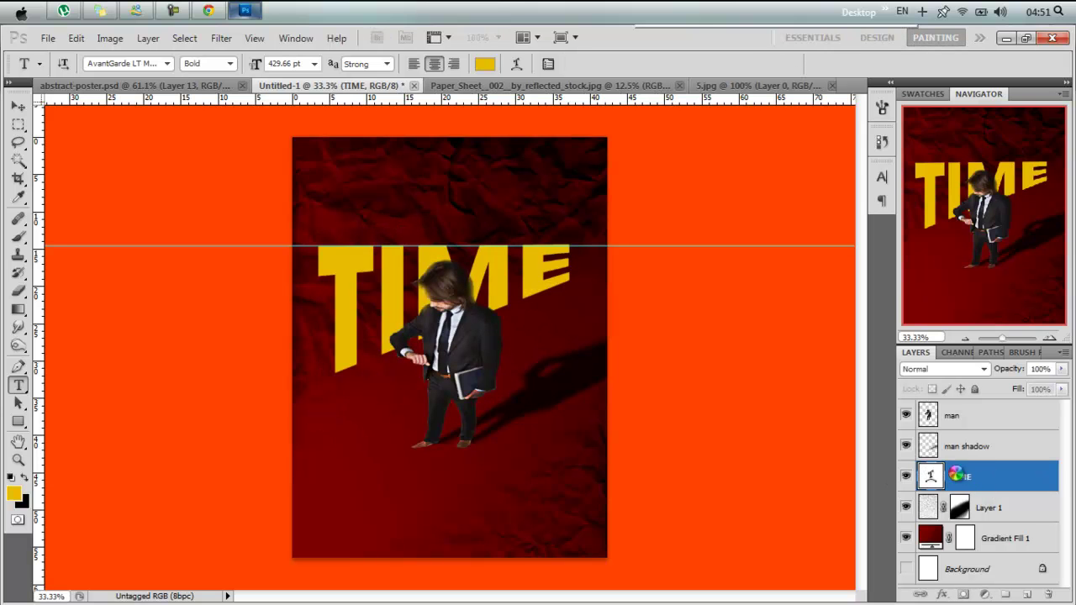
Add a gradient overlay to TIME with a gold 8d6109 left stop
double_click(933, 477)
click(629, 437)
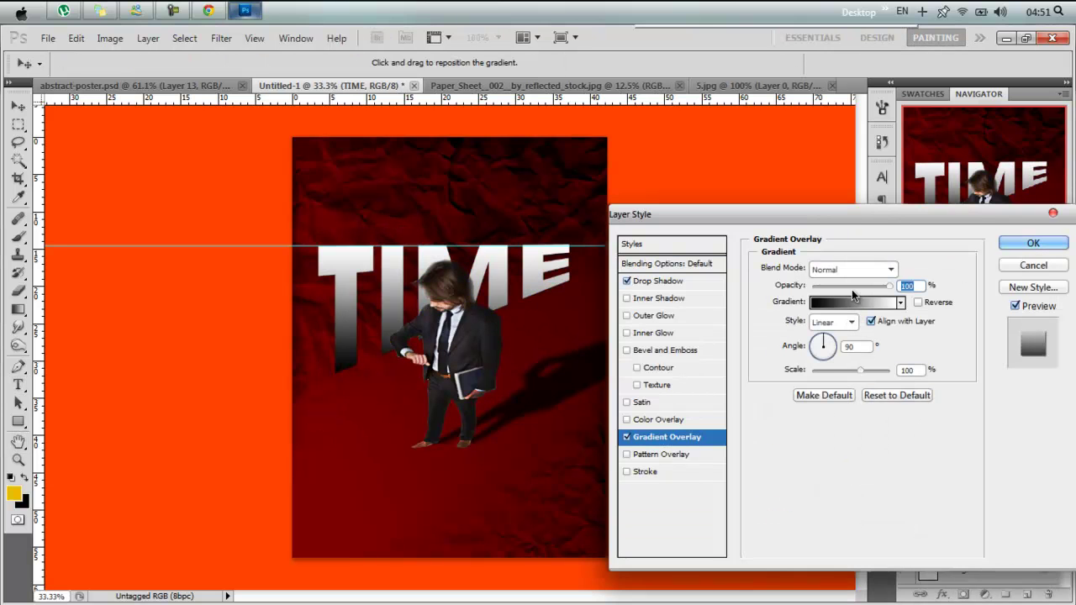
click(872, 303)
click(693, 465)
click(763, 531)
text(28d600)
double_click(854, 381)
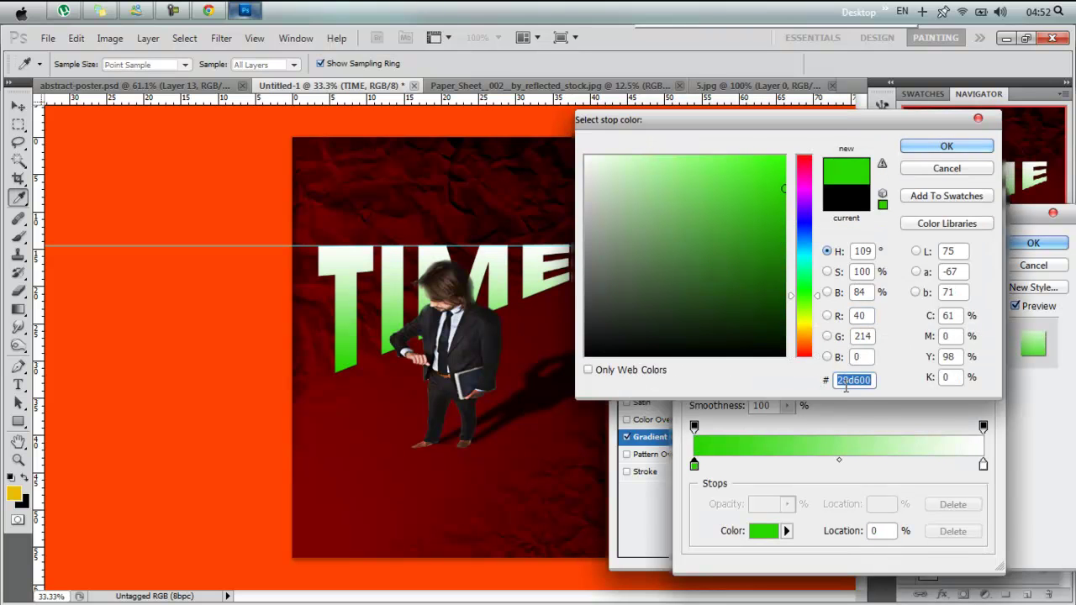
text(8d6109)
key(Return)
Set the gradient's right stop to dark brown 521000 and apply the style
click(695, 427)
click(983, 464)
click(764, 531)
text(521)
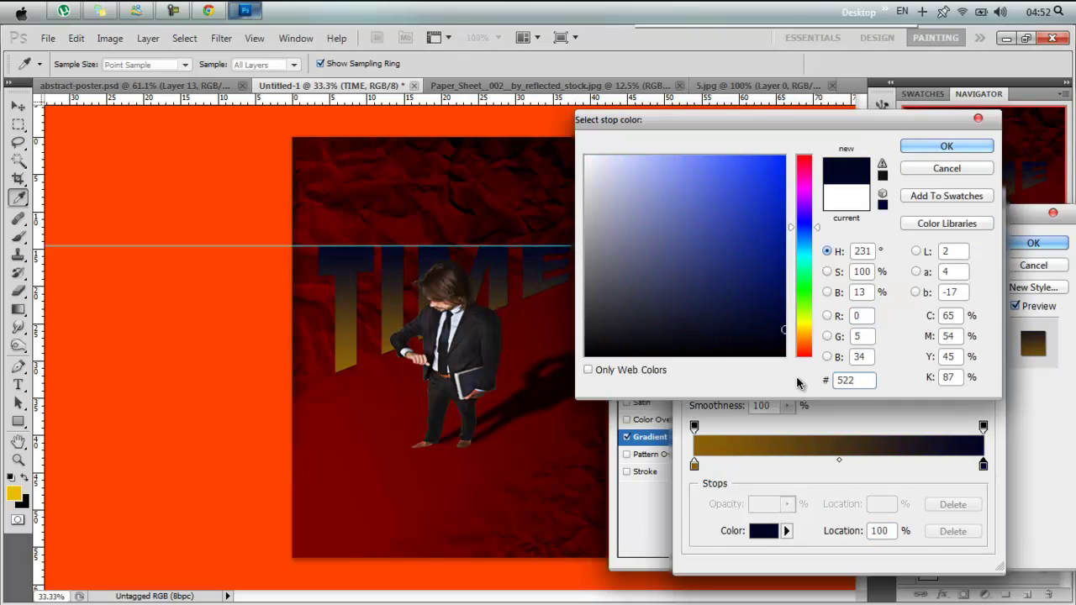
text(000)
key(Return)
click(946, 250)
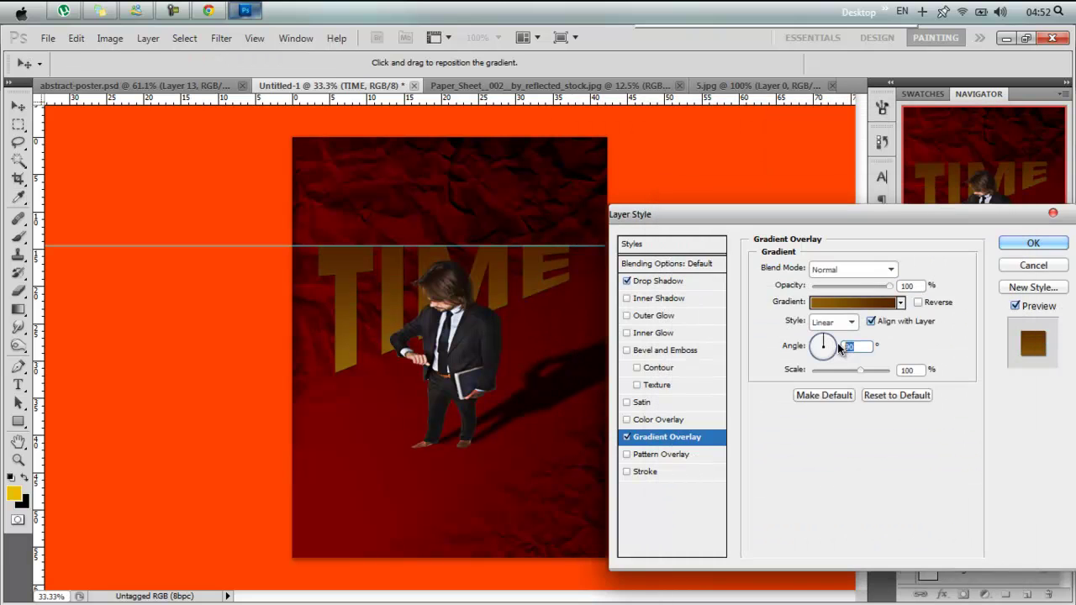
click(1033, 243)
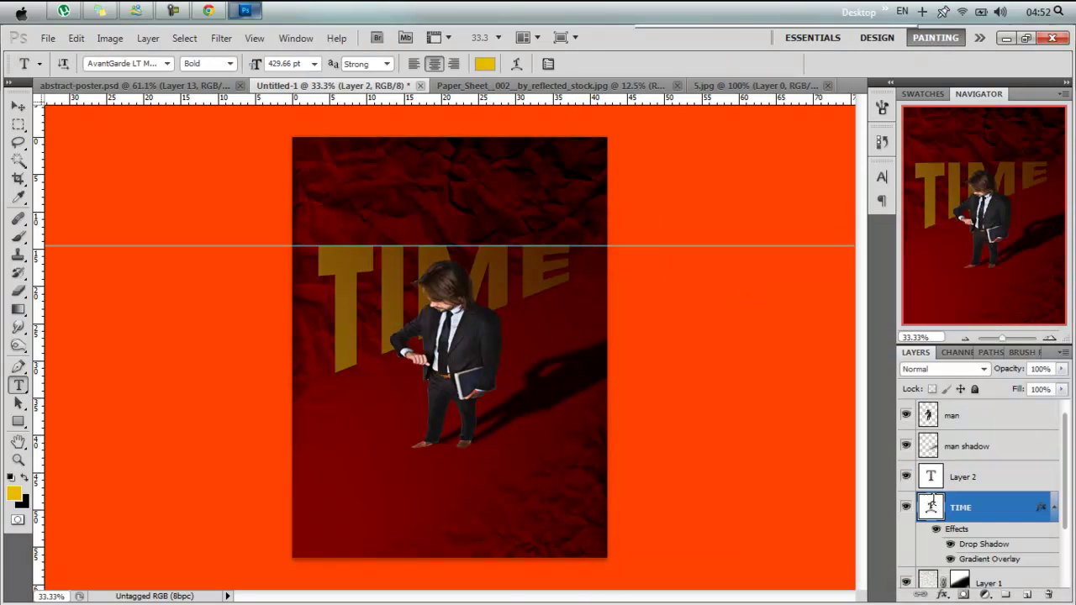
Give TIME a wide, soft drop shadow with spread 8 and size 142
double_click(1009, 476)
click(1033, 265)
double_click(1000, 555)
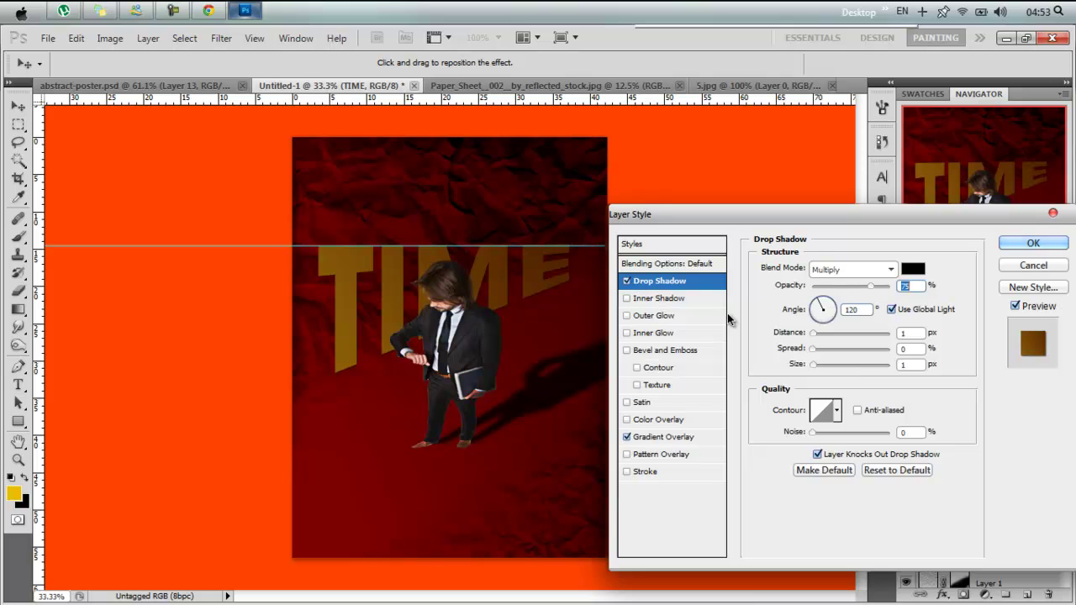
click(667, 437)
click(1034, 243)
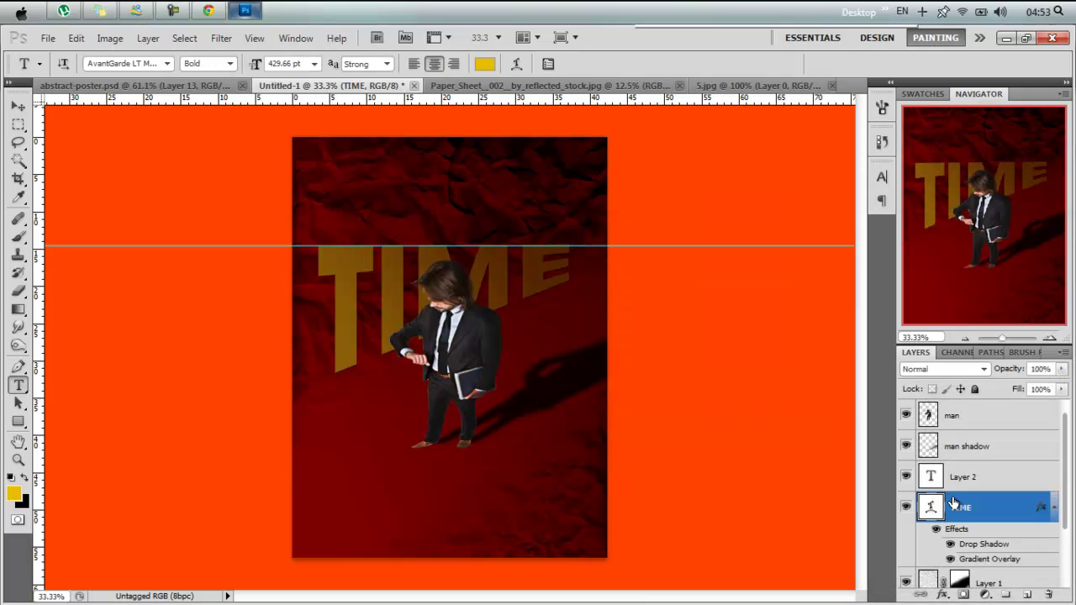
double_click(967, 555)
click(676, 284)
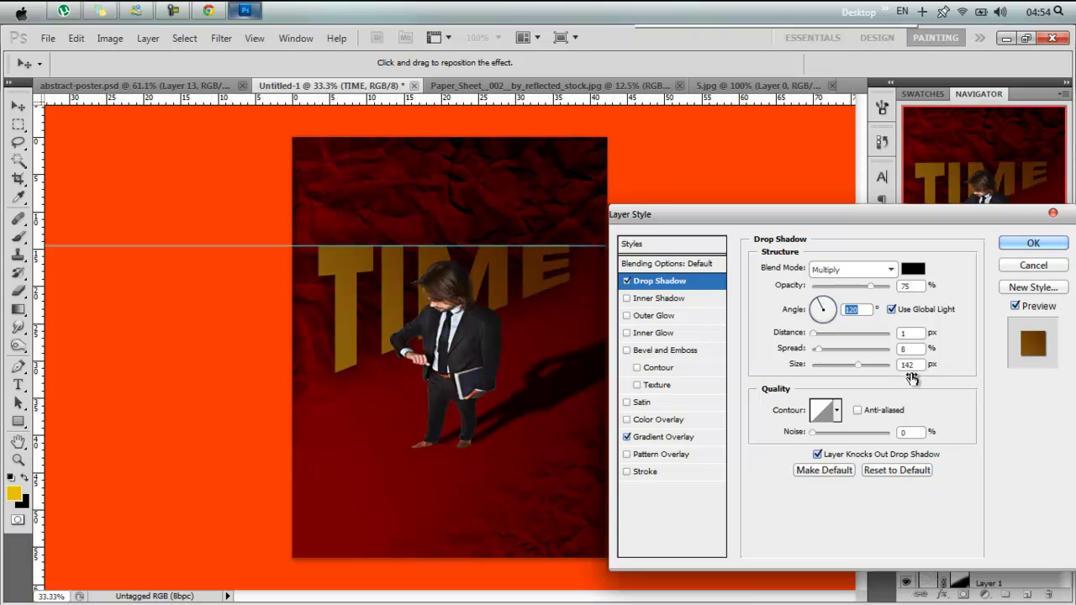
click(1033, 243)
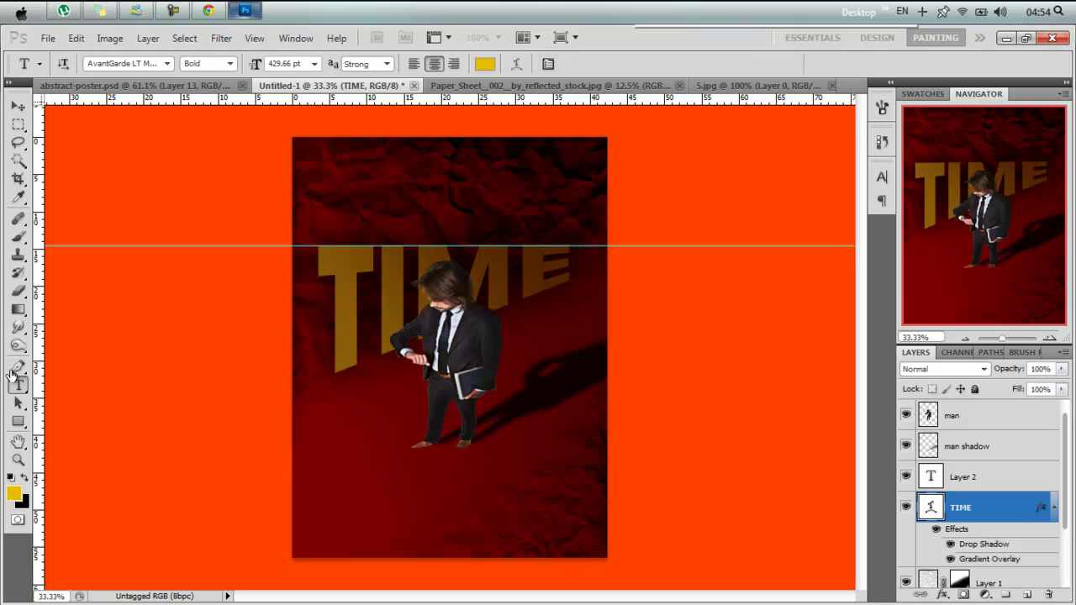
Type the 'SO LITTELE' line at 200 pt and position it above TIME
click(401, 454)
text(SO)
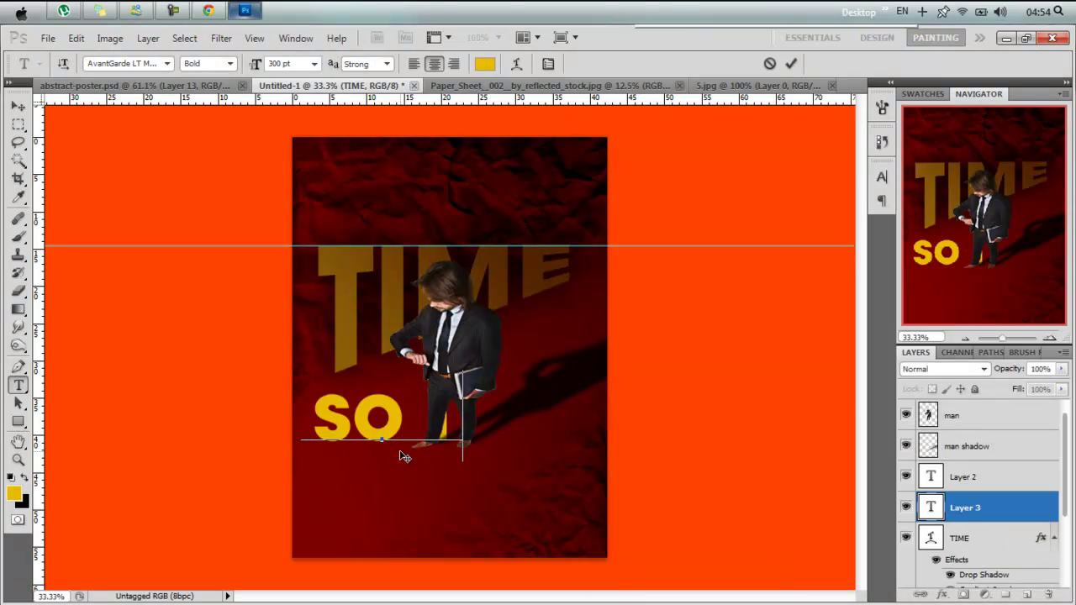
text( LITTL)
drag(518, 410, 290, 410)
key(ctrl+shift+comma)
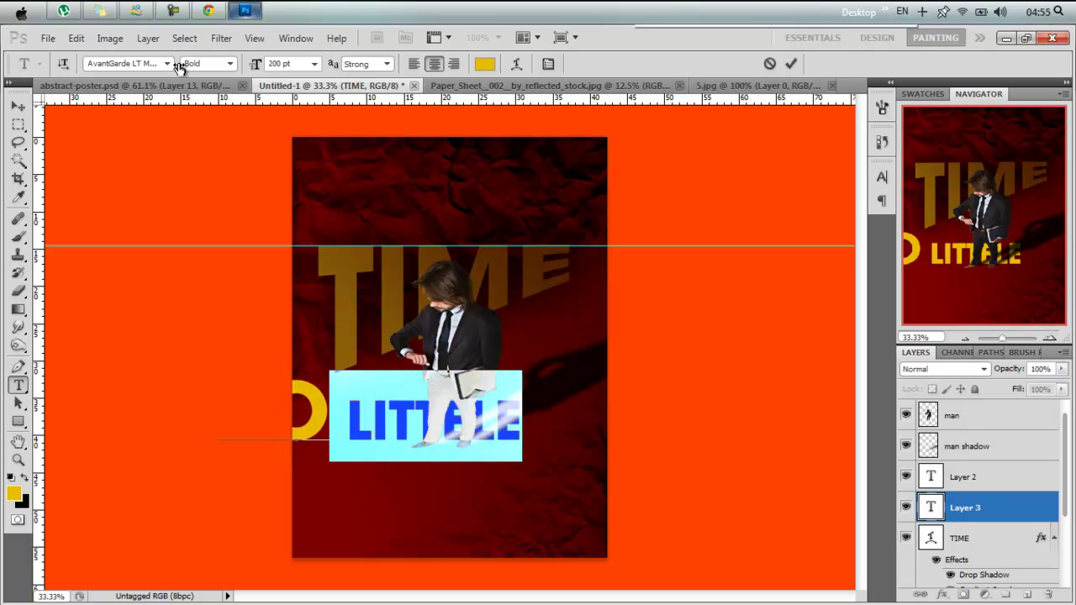
click(283, 64)
click(314, 64)
drag(452, 426, 451, 231)
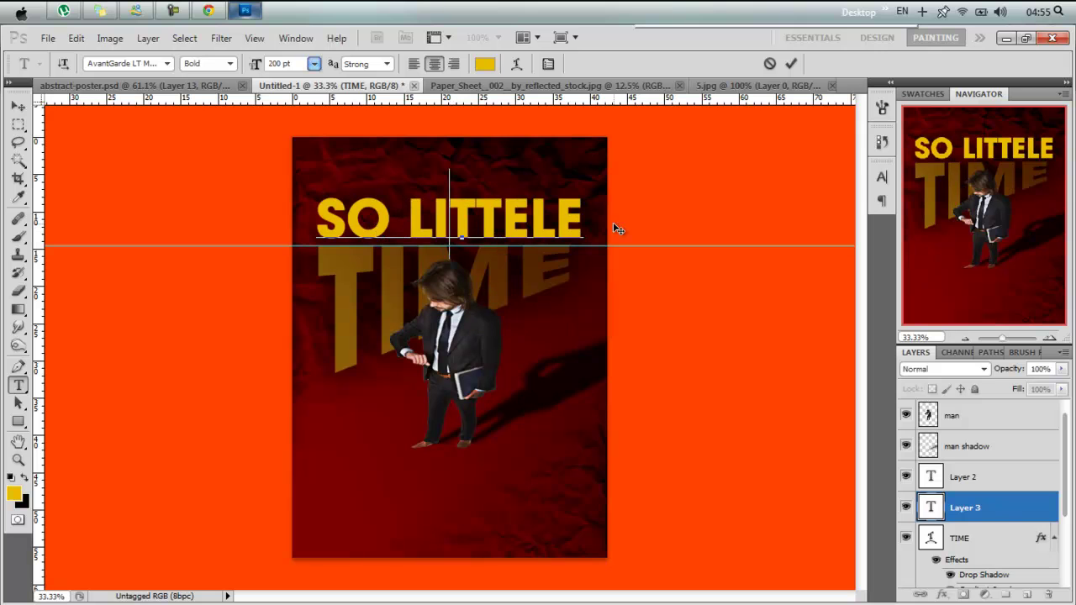
Paste TIME's layer style onto the SO LITTELE layer
right_click(985, 505)
click(984, 469)
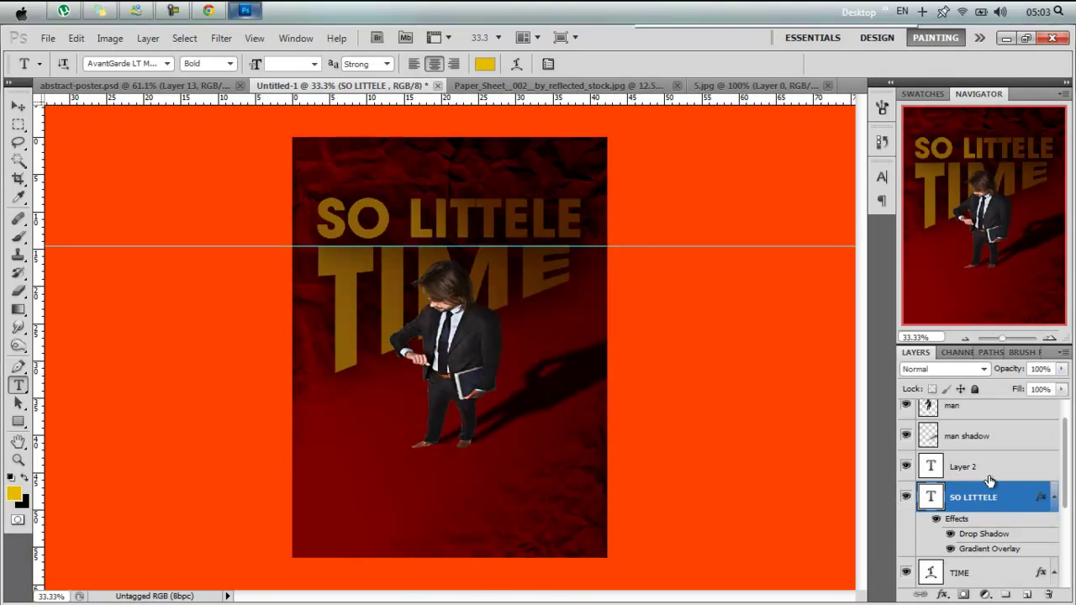
double_click(952, 539)
click(1034, 263)
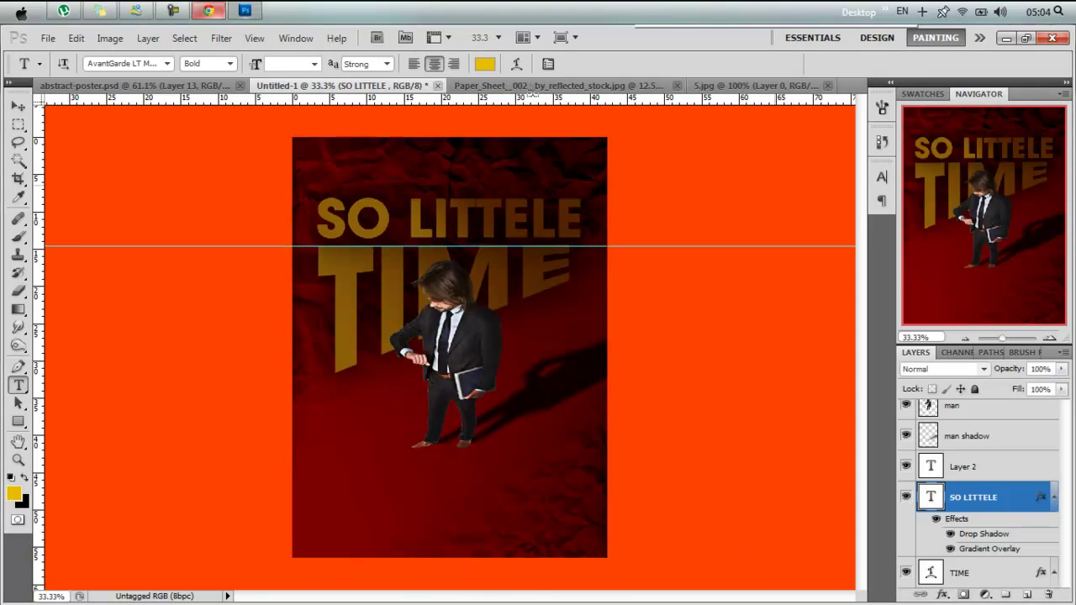
Apply the Arc perspective warp to SO LITTELE and remove the horizontal guide
click(518, 64)
key(Down)
text(0)
key(Return)
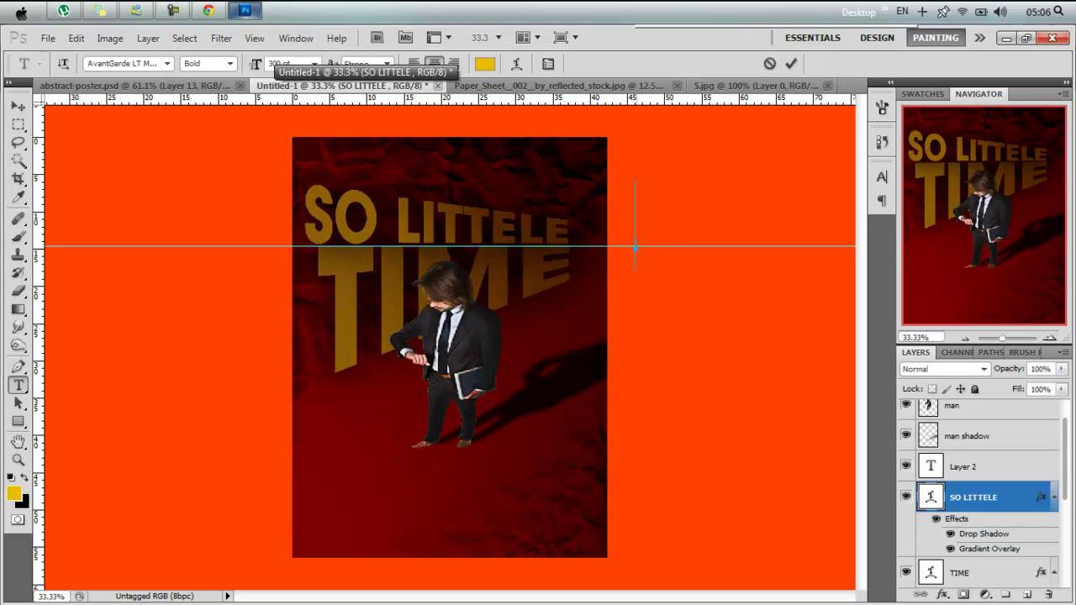
key(v)
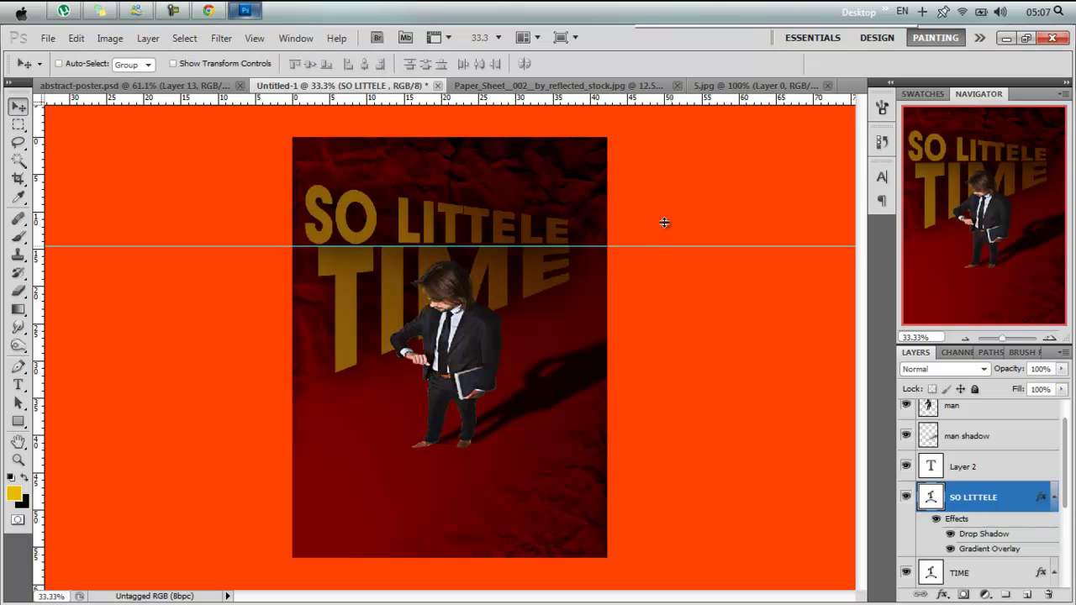
drag(672, 246, 661, 99)
Change the left stop of SO LITTELE's gradient overlay to dark red 3a0303
double_click(931, 497)
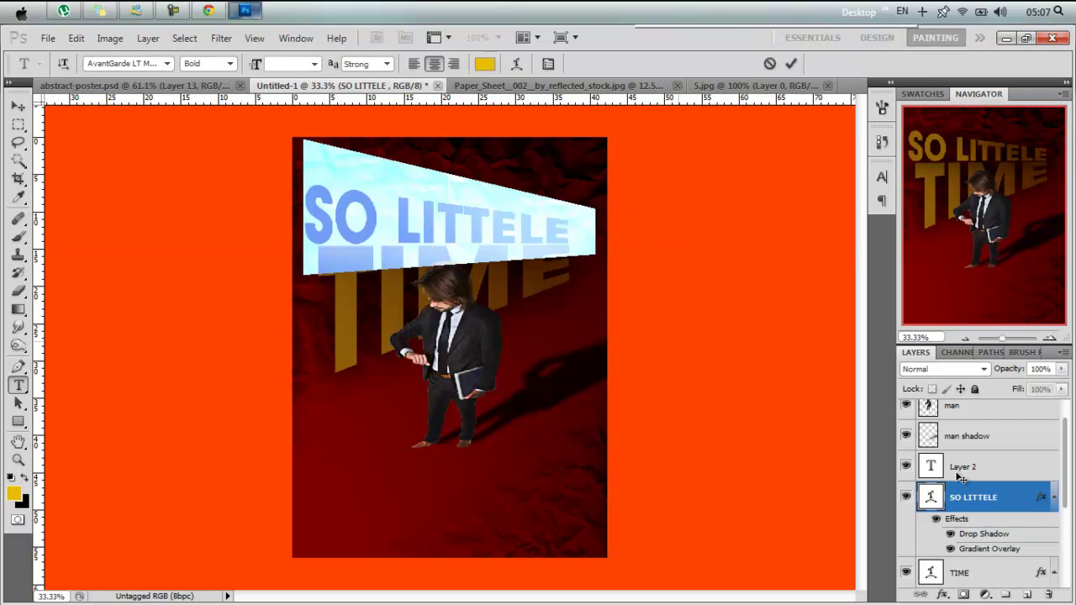
double_click(1009, 497)
click(650, 439)
click(833, 297)
click(763, 530)
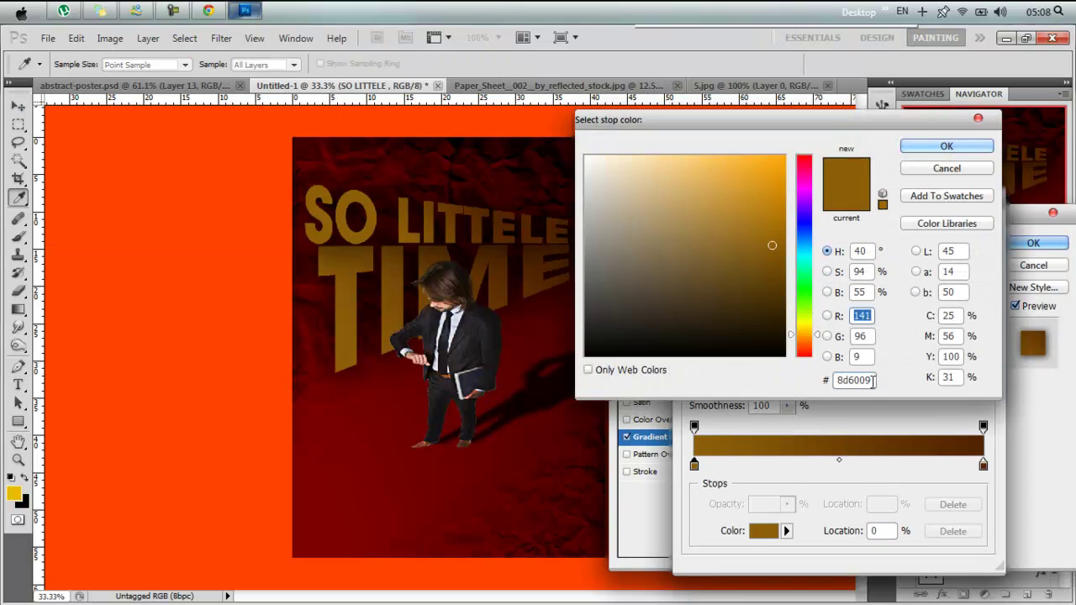
text(3a)
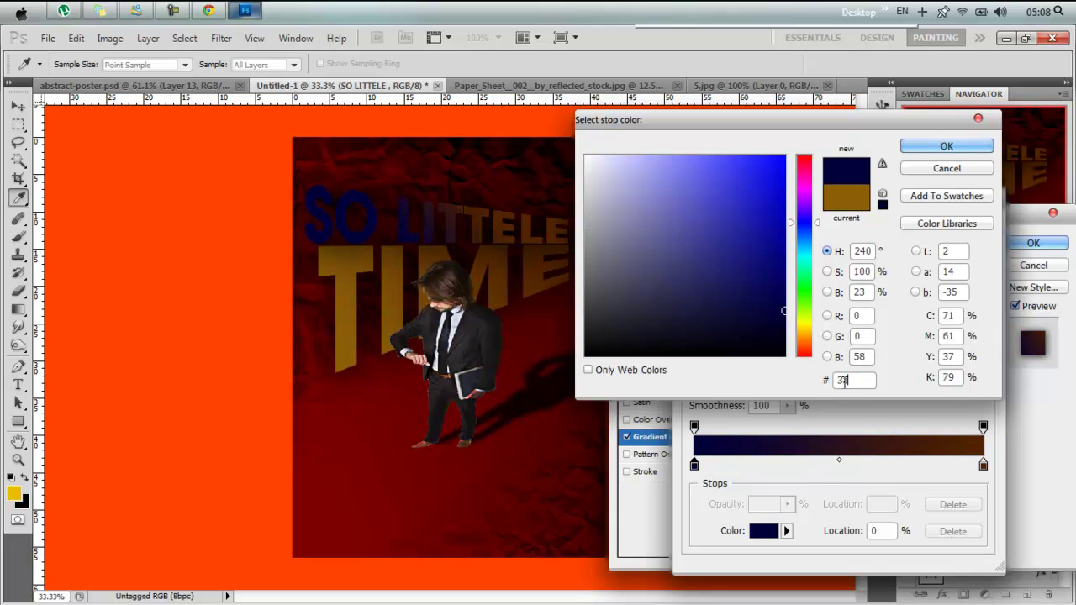
text(0303)
key(Return)
Set the right stop to 2a0000, apply, and group SO LITTELE with TIME
click(983, 465)
click(764, 531)
double_click(843, 380)
text(00002a0000)
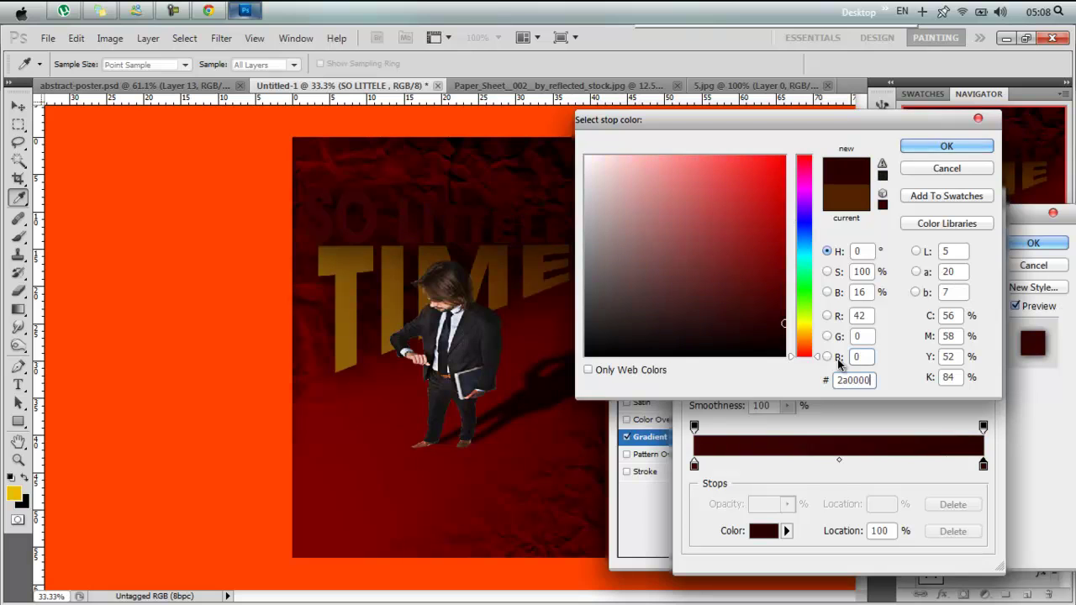
click(931, 149)
click(967, 193)
click(1034, 243)
scroll(1063, 475, down, 1)
shift+click(983, 538)
drag(982, 542, 1006, 595)
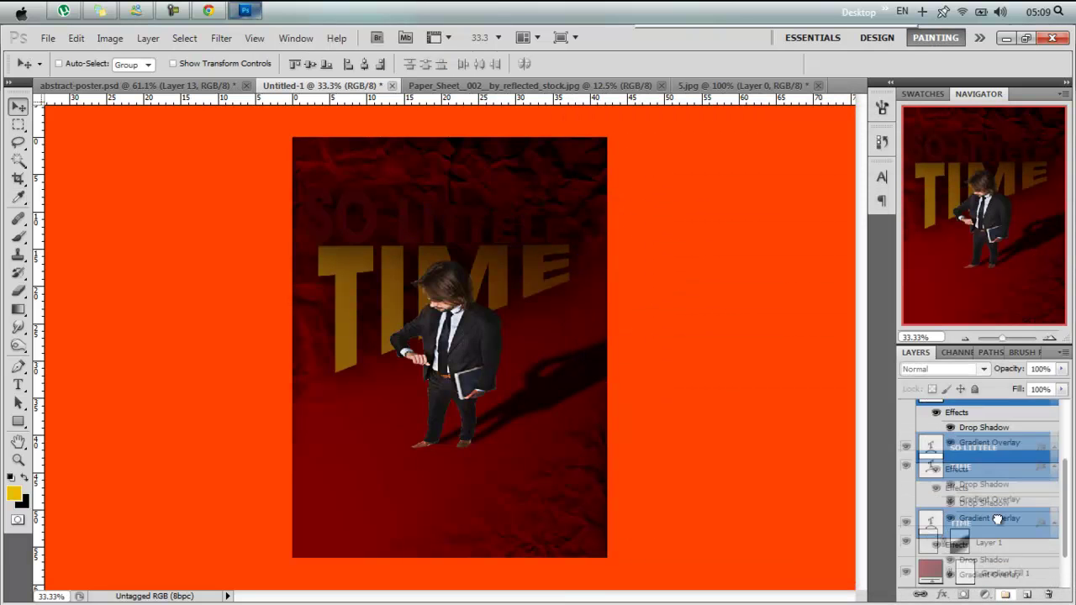
text(text)
Merge the headline text group into a single layer
key(Return)
click(922, 470)
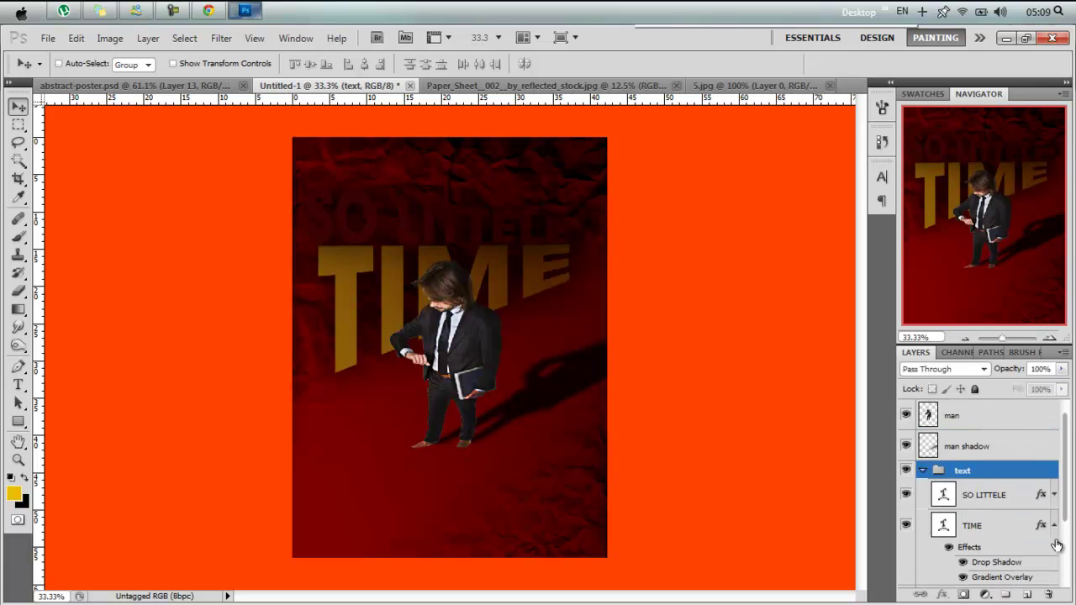
click(923, 470)
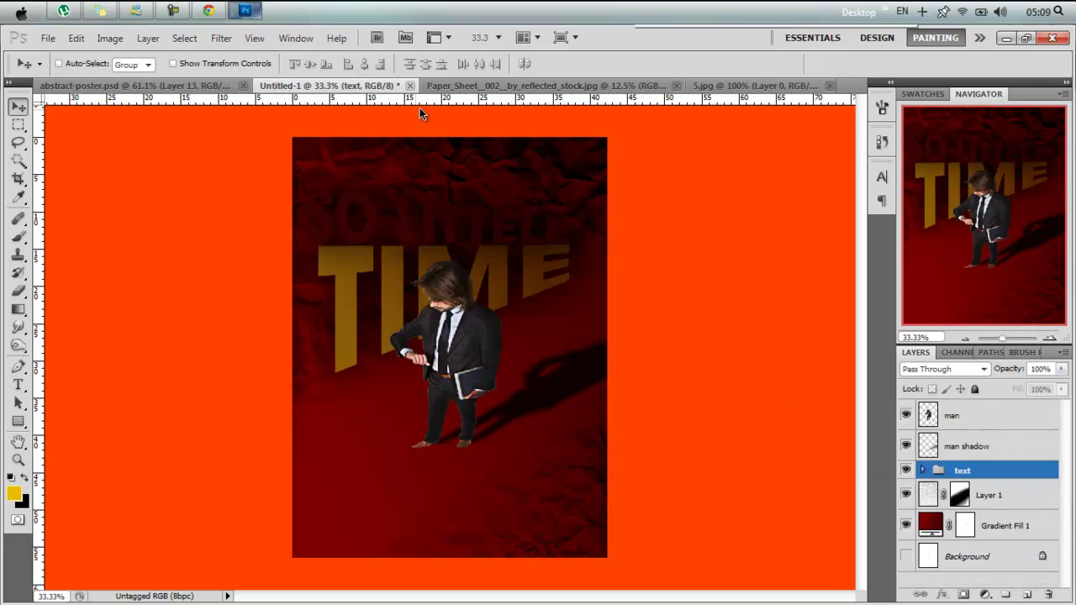
right_click(938, 471)
right_click(962, 470)
click(976, 449)
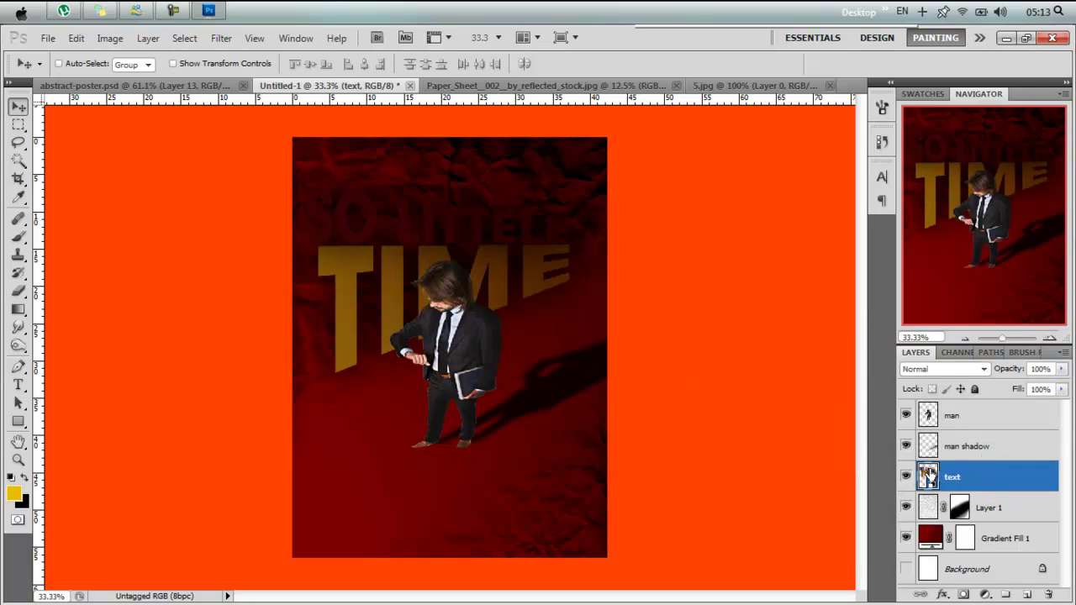
Duplicate the text, flip the copy vertically, and move and skew it below the headline
key(ctrl+j)
key(ctrl+t)
right_click(439, 330)
click(479, 577)
drag(462, 280, 461, 468)
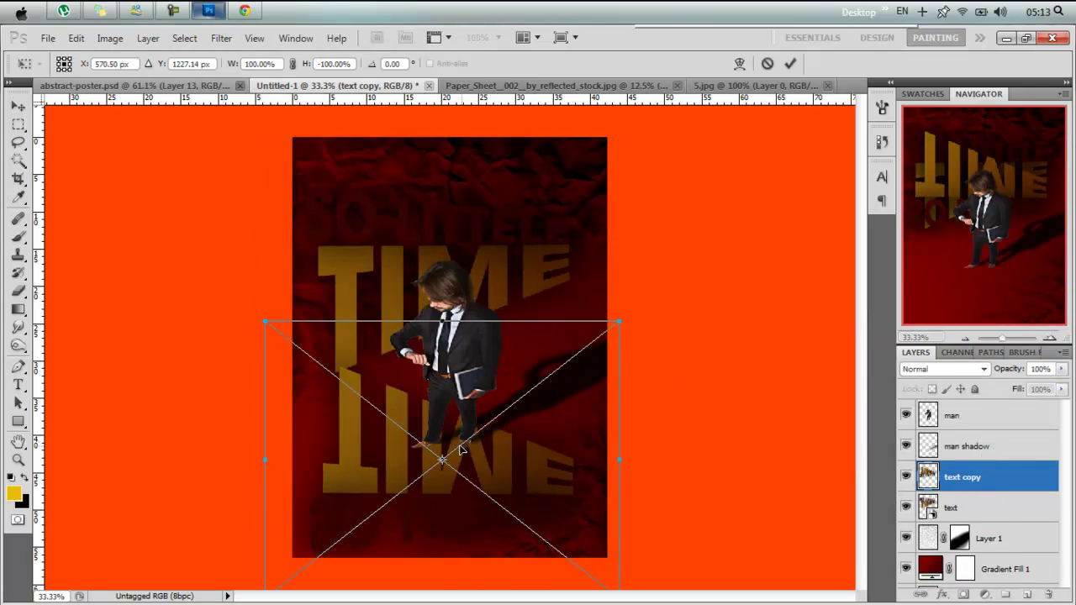
drag(616, 468, 622, 240)
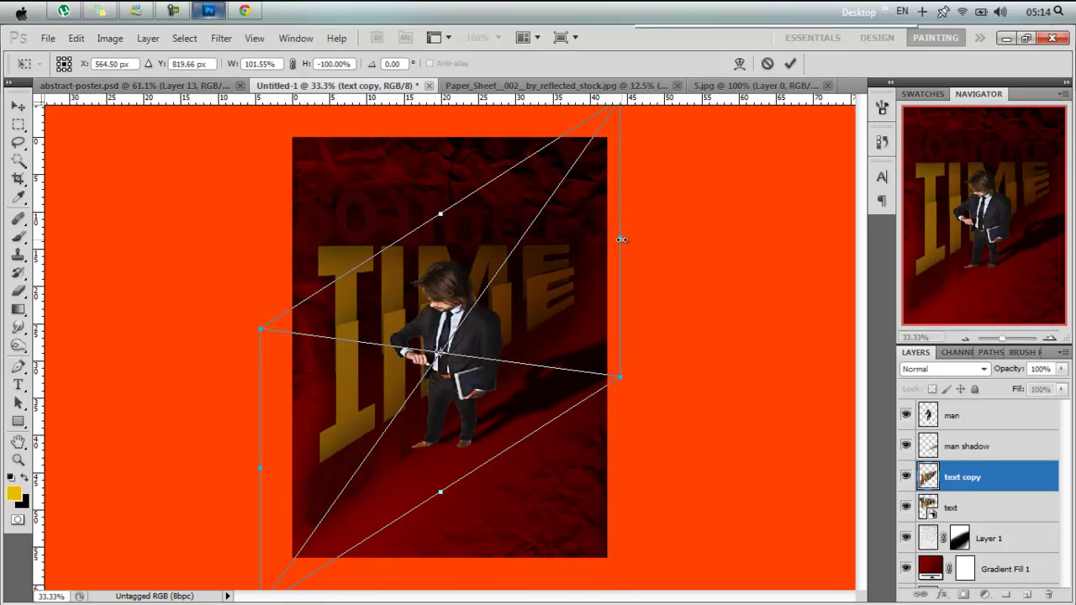
key(shift+Down)
key(shift+Down)
key(shift+Down)
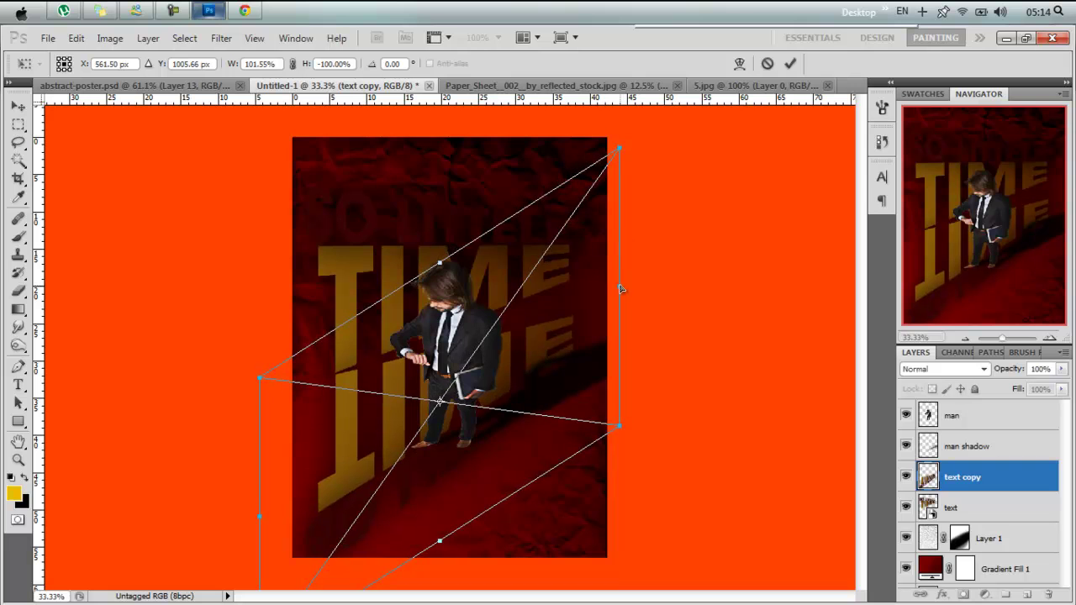
drag(620, 285, 617, 250)
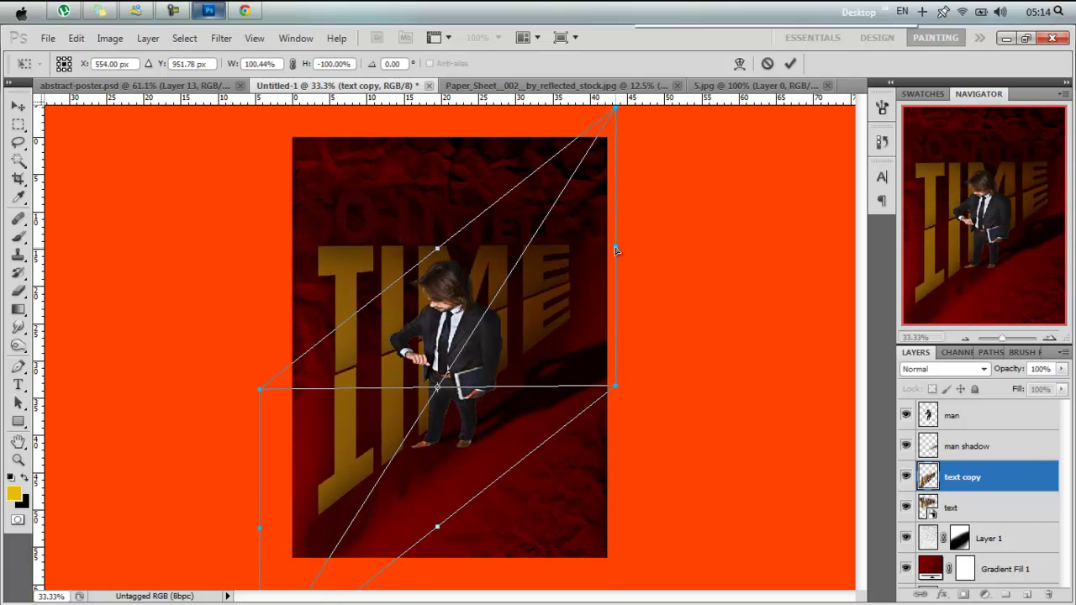
drag(555, 306, 561, 308)
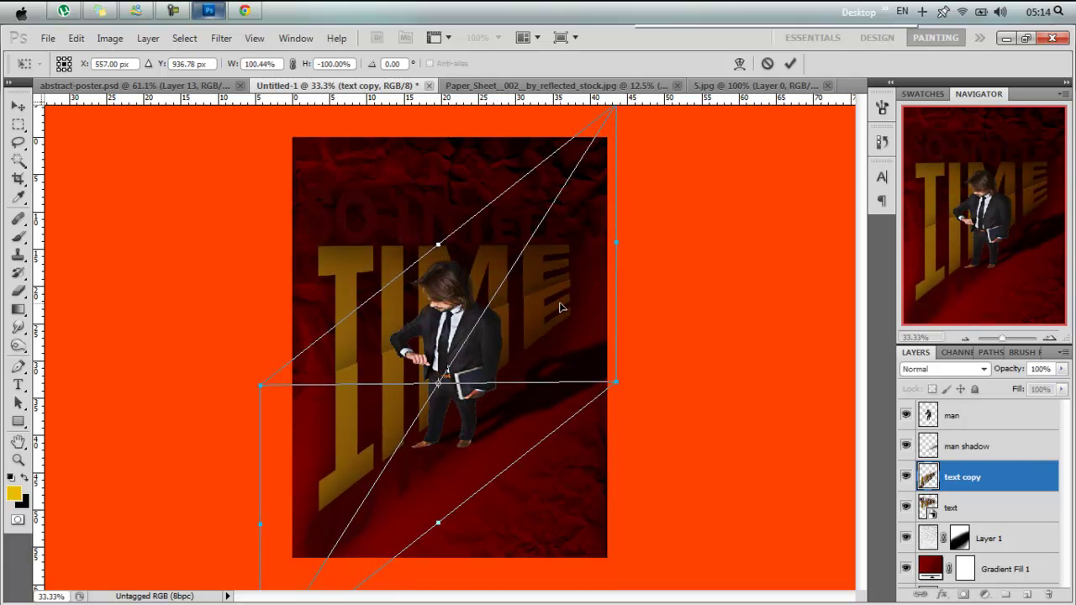
Commit the reflection and give it a Reveal All layer mask
key(Return)
click(148, 38)
click(345, 197)
key(b)
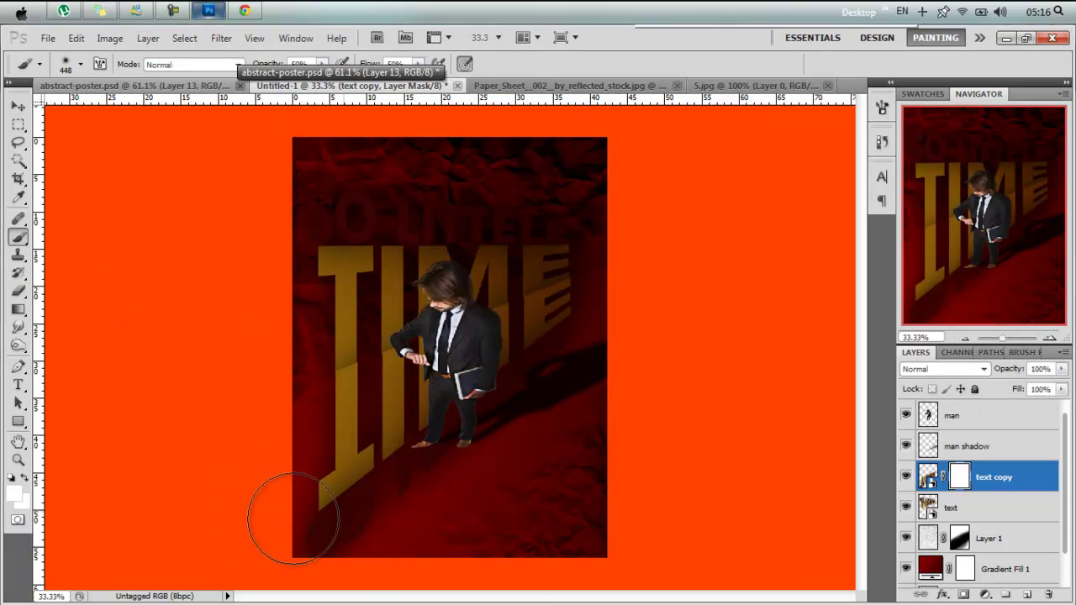
Paint black on the reflection's mask to fade its bottom, then select the original text layer too
key(x)
mouse_move(488, 487)
mouse_down()
mouse_move(300, 493)
mouse_move(312, 504)
mouse_move(443, 459)
mouse_up()
drag(480, 413, 365, 501)
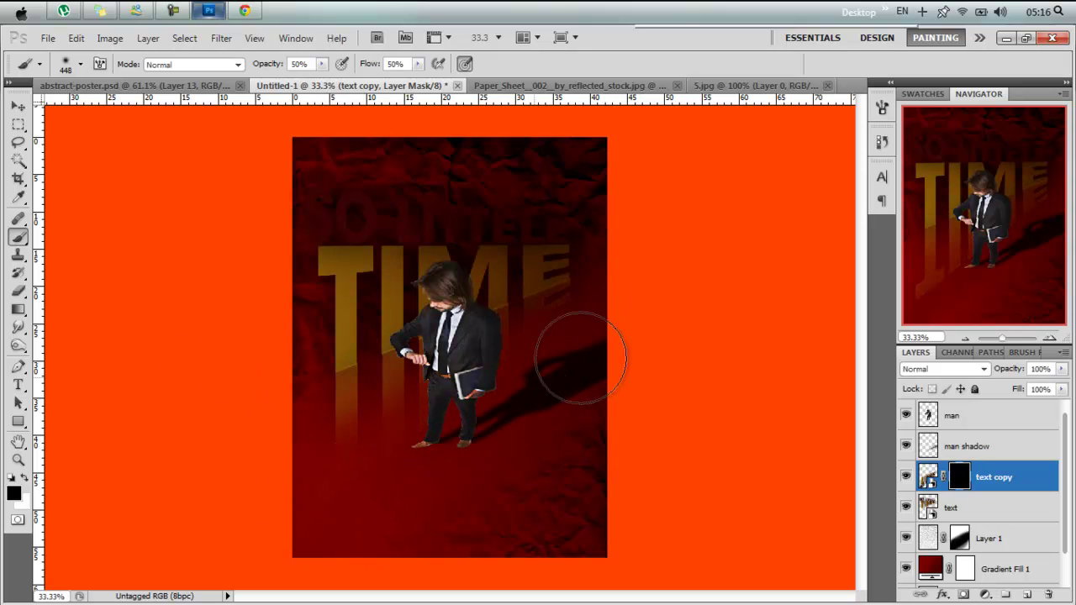
key(ctrl+t)
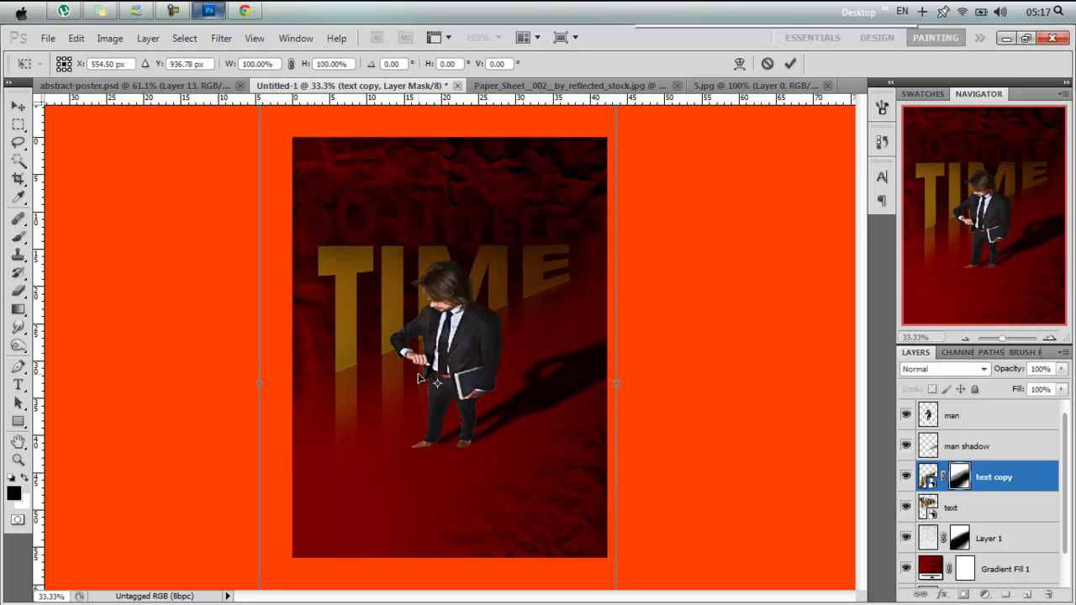
key(Return)
key(b)
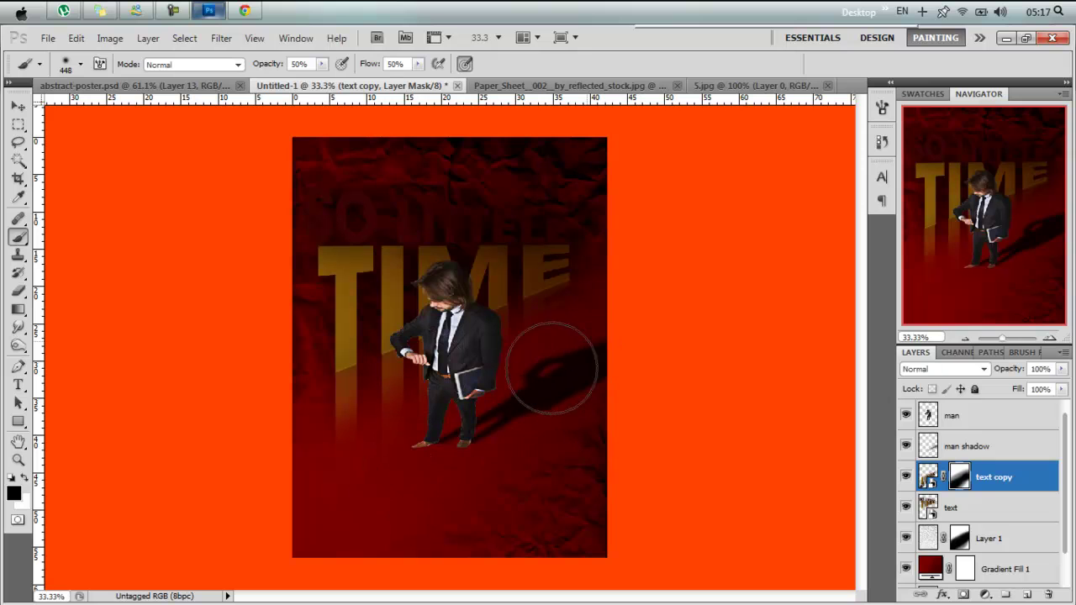
shift+click(973, 505)
Group the headline with its reflection into a group named 'txt'
scroll(972, 504, down, 1)
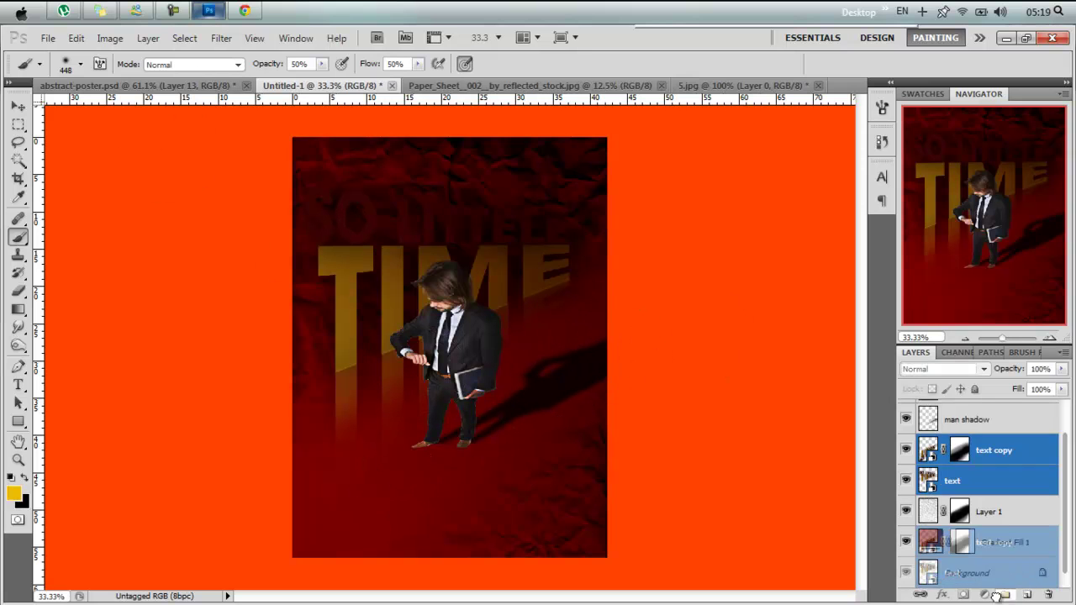
key(ctrl+g)
double_click(967, 469)
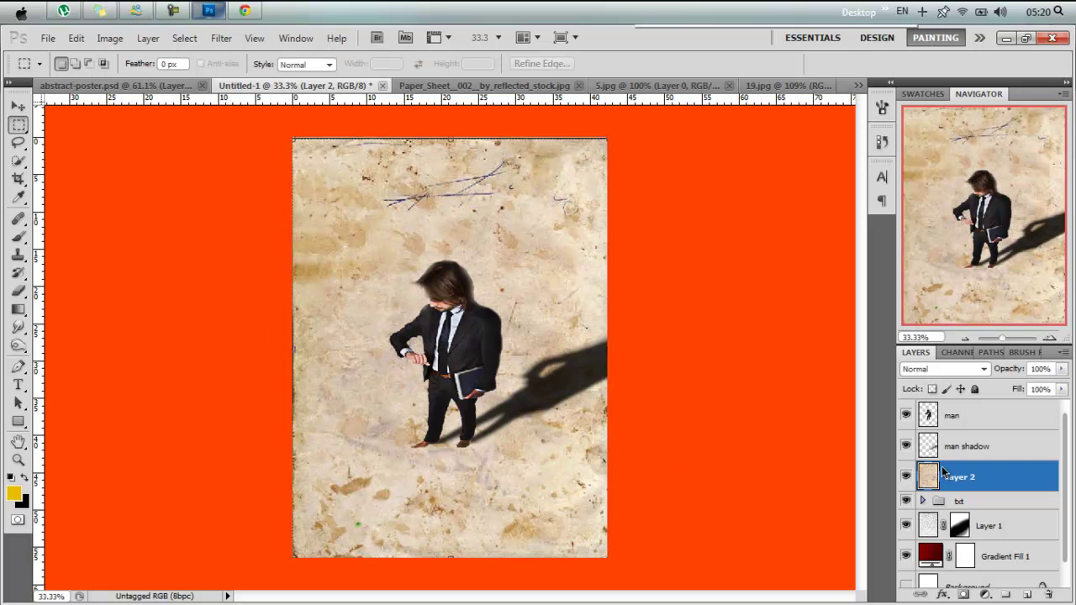
Set the paper texture layer to Overlay, move it to the top, and desaturate it
click(945, 369)
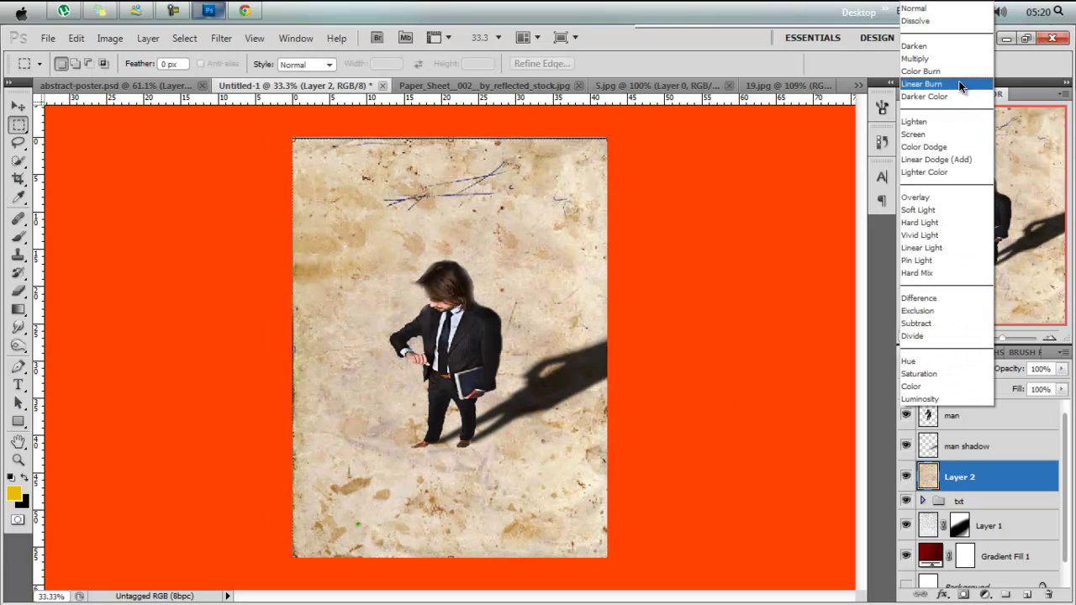
click(942, 96)
click(942, 369)
click(921, 196)
drag(949, 485, 955, 414)
key(ctrl+u)
drag(795, 283, 716, 283)
key(Return)
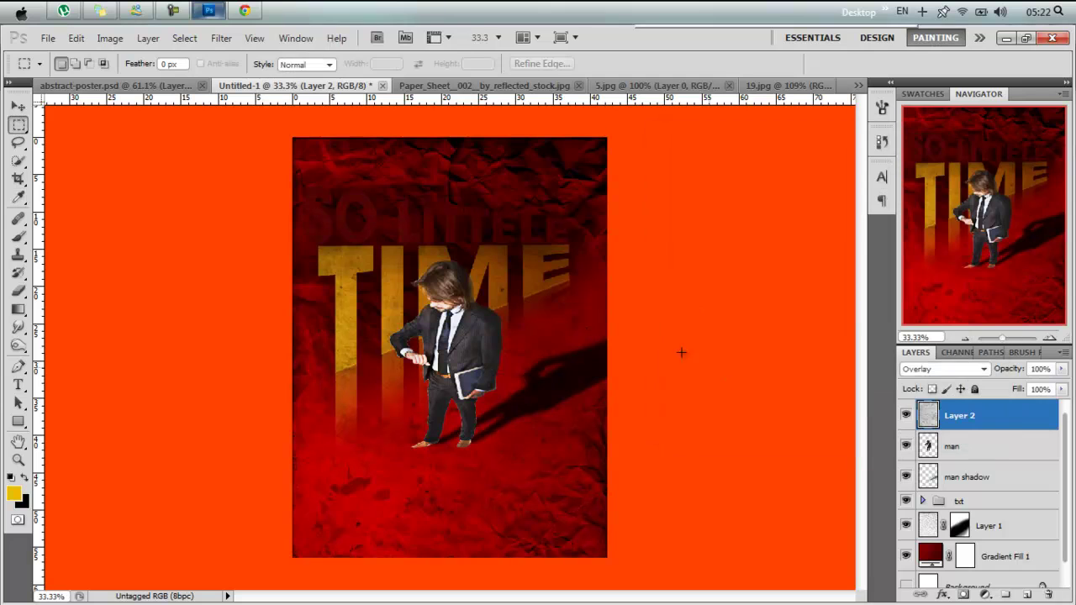
click(952, 447)
Make several copies of the man layer and merge the copies down
key(ctrl+j)
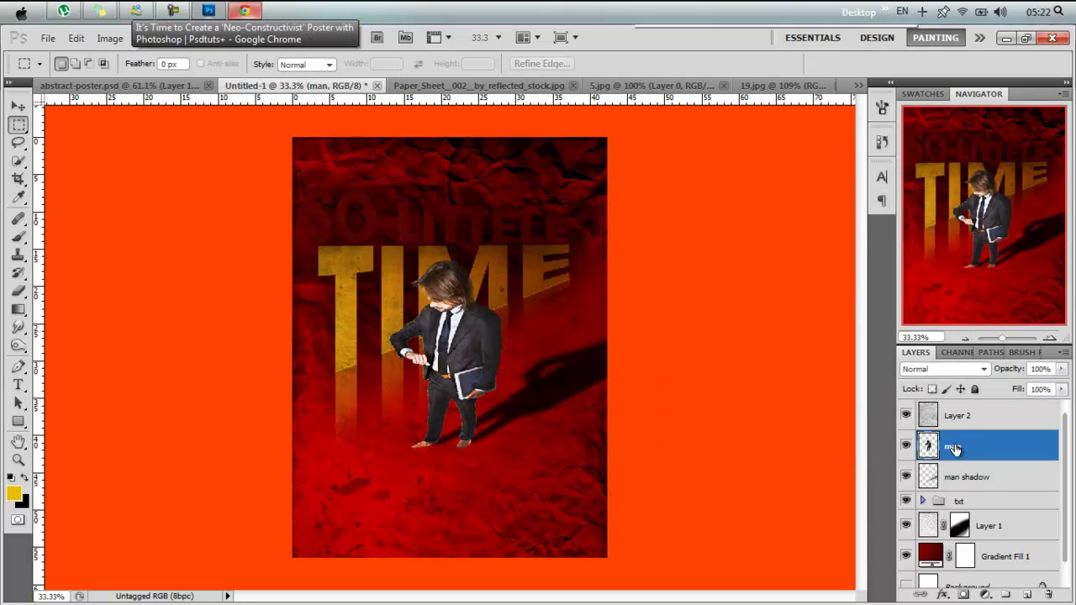
key(ctrl+j)
click(963, 477)
key(b)
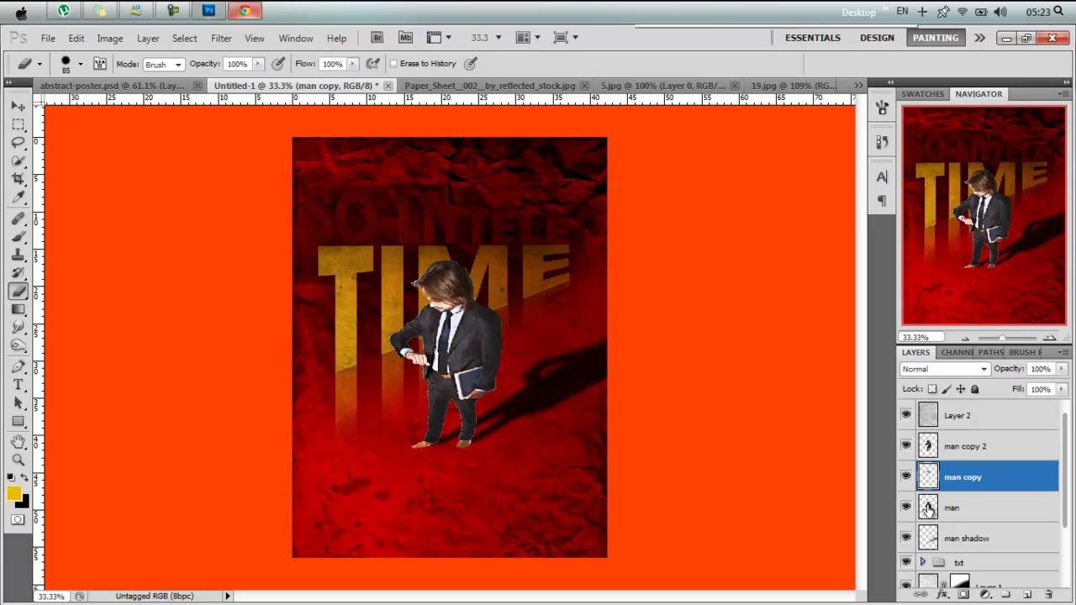
key(ctrl+j)
right_click(957, 452)
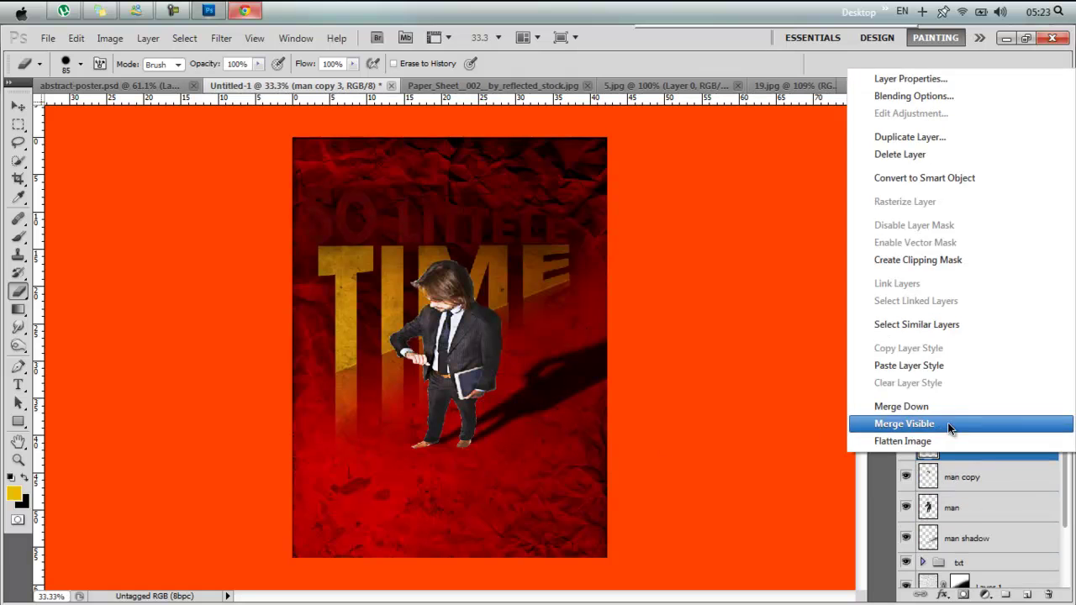
click(959, 406)
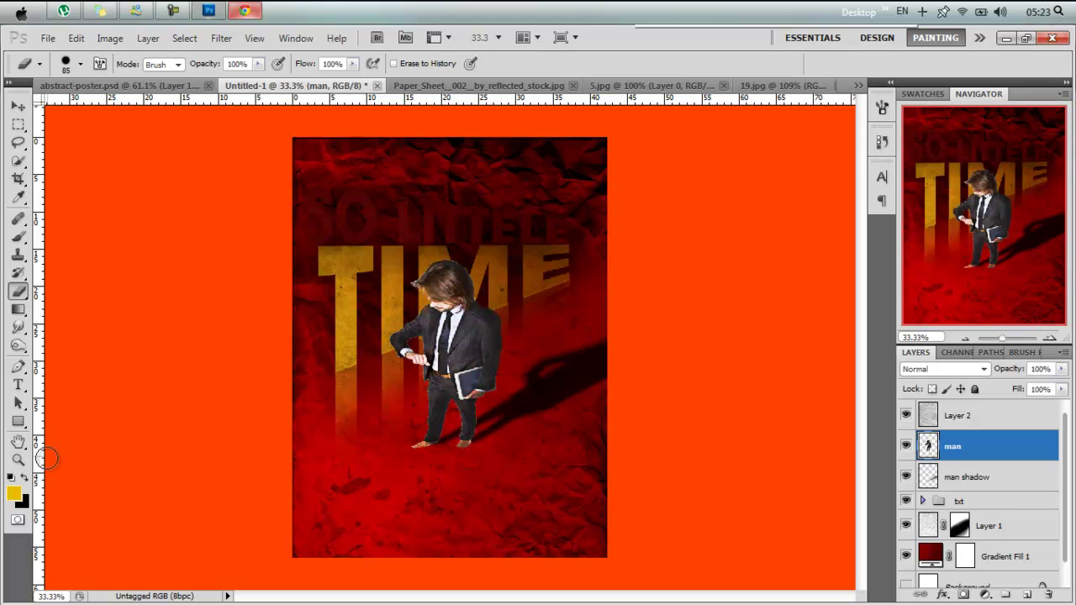
Step back in History to keep man copy, then start a Photo Filter adjustment layer
click(19, 347)
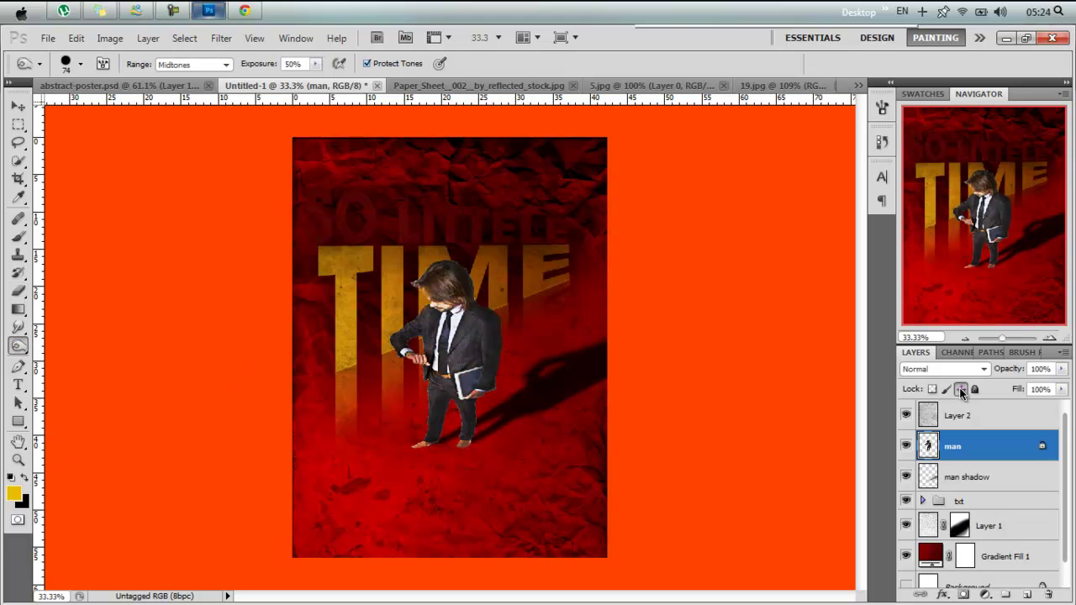
key(alt+bracketright)
key(ctrl+alt+z)
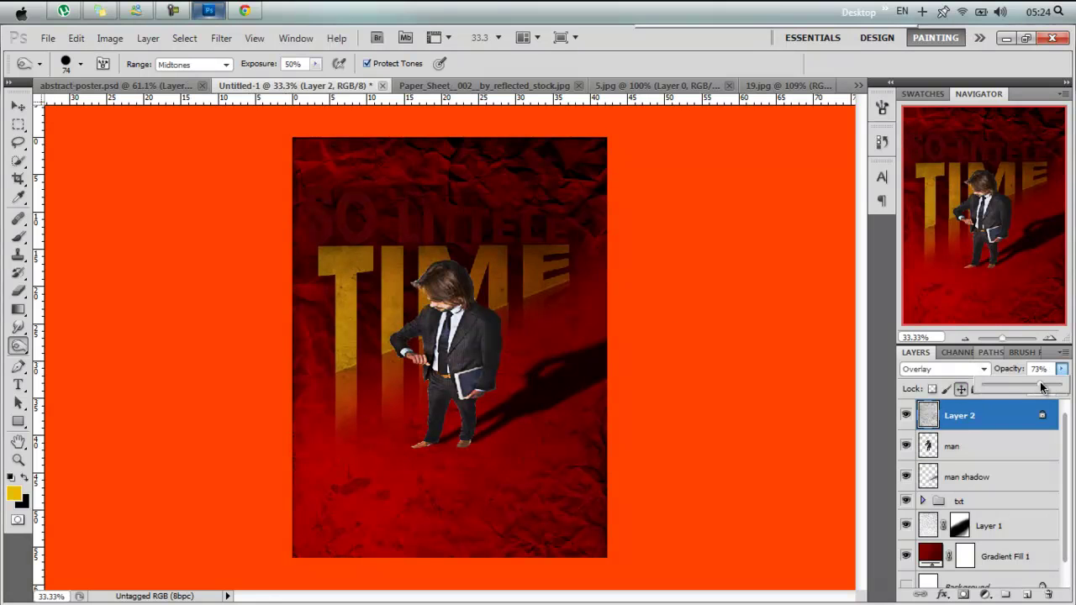
key(ctrl+alt+z)
key(ctrl+alt+z)
click(148, 38)
click(423, 279)
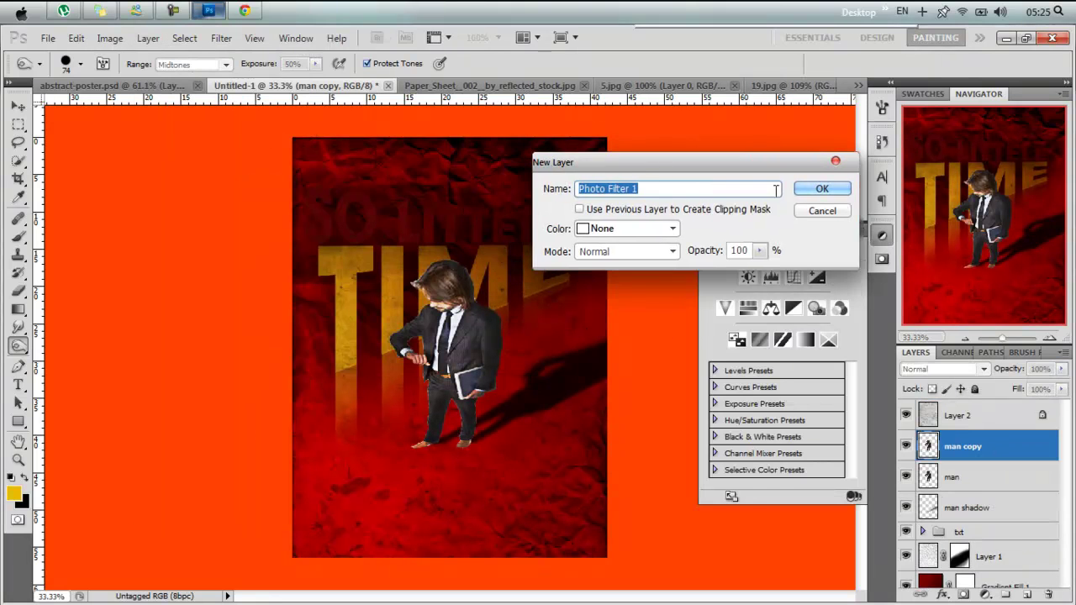
Create Photo Filter 1 at 53% density and clip it to man copy
click(663, 187)
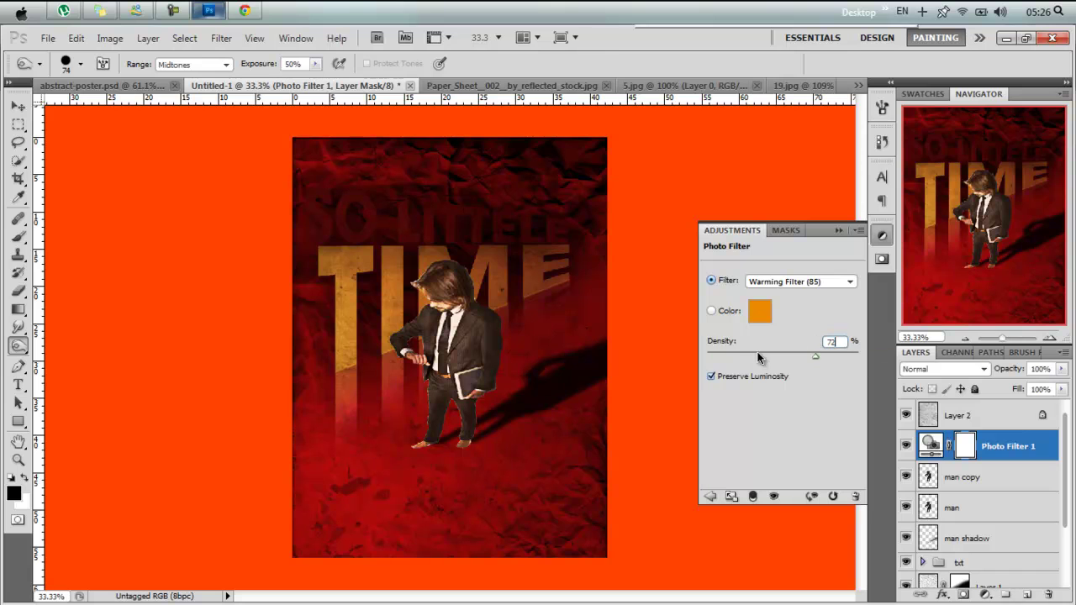
drag(814, 357, 787, 358)
click(842, 233)
ctrl+click(965, 450)
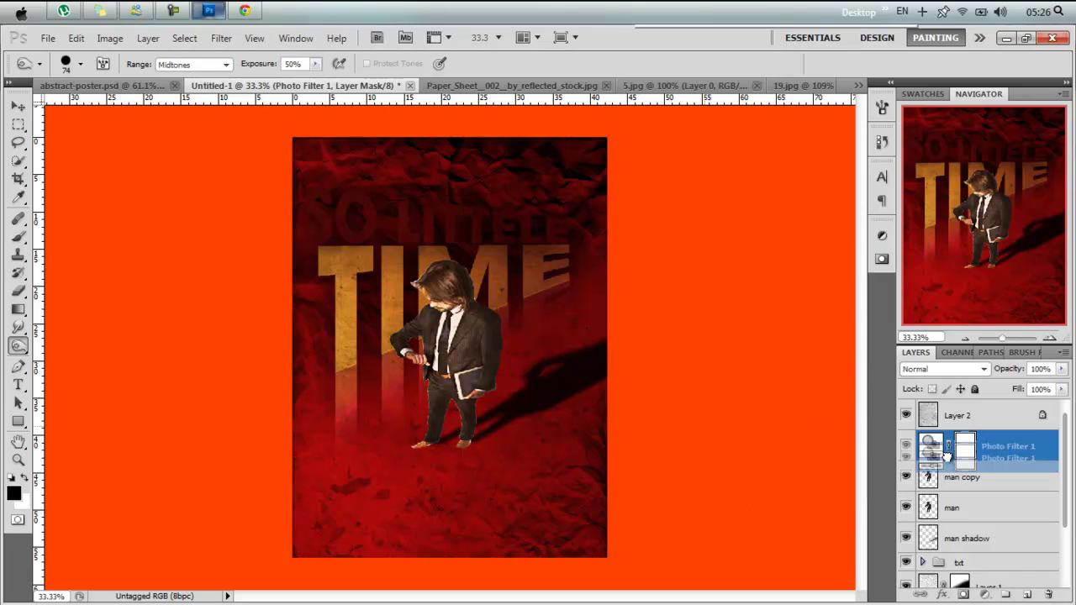
alt+click(950, 462)
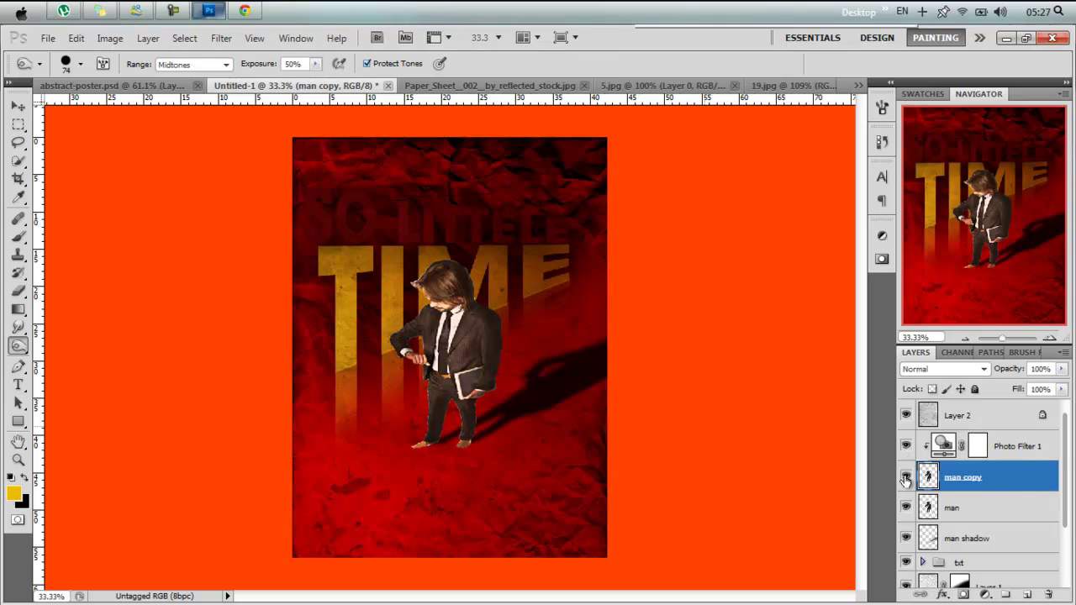
Darken the original man layer with Hue/Saturation and bring up Motion Blur settings
click(951, 506)
key(ctrl+u)
key(Return)
click(222, 38)
click(448, 250)
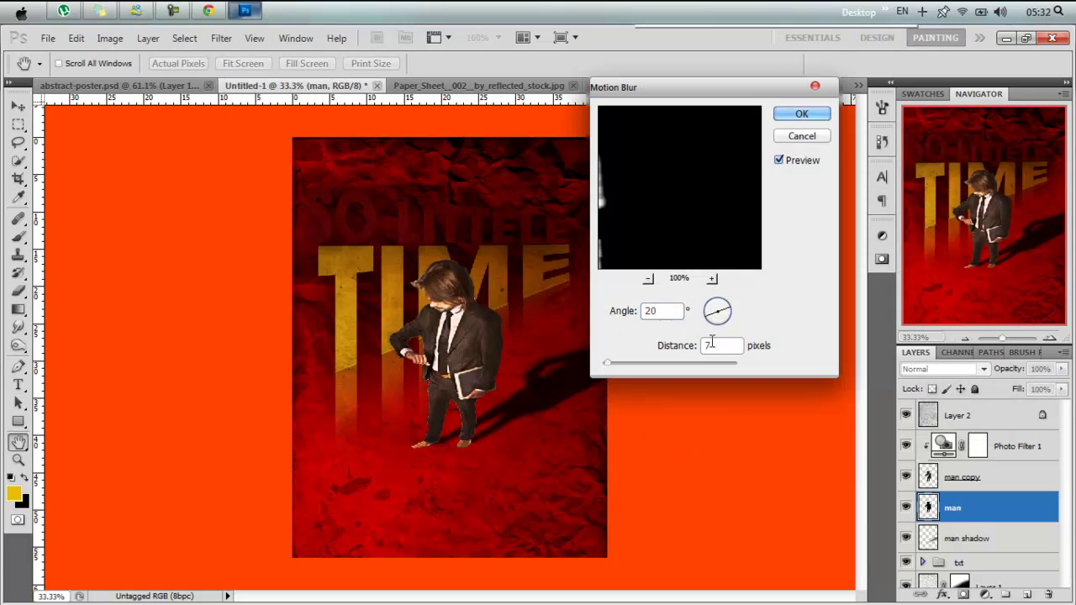
Apply an 800-distance Motion Blur at angle 20 and merge the blurred copy into man
text(00)
click(802, 114)
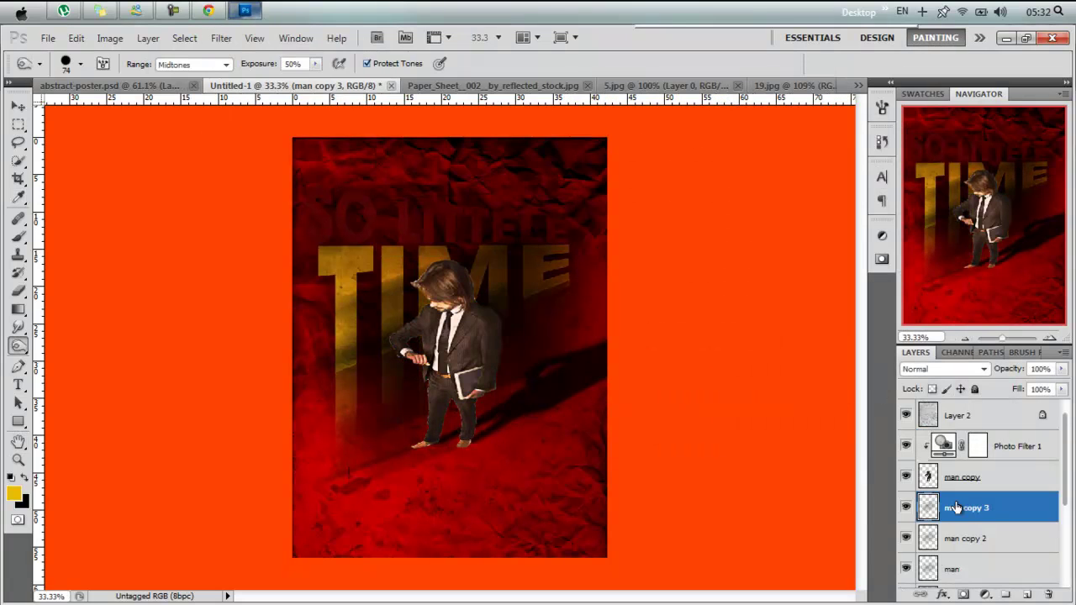
right_click(964, 508)
click(969, 461)
click(905, 508)
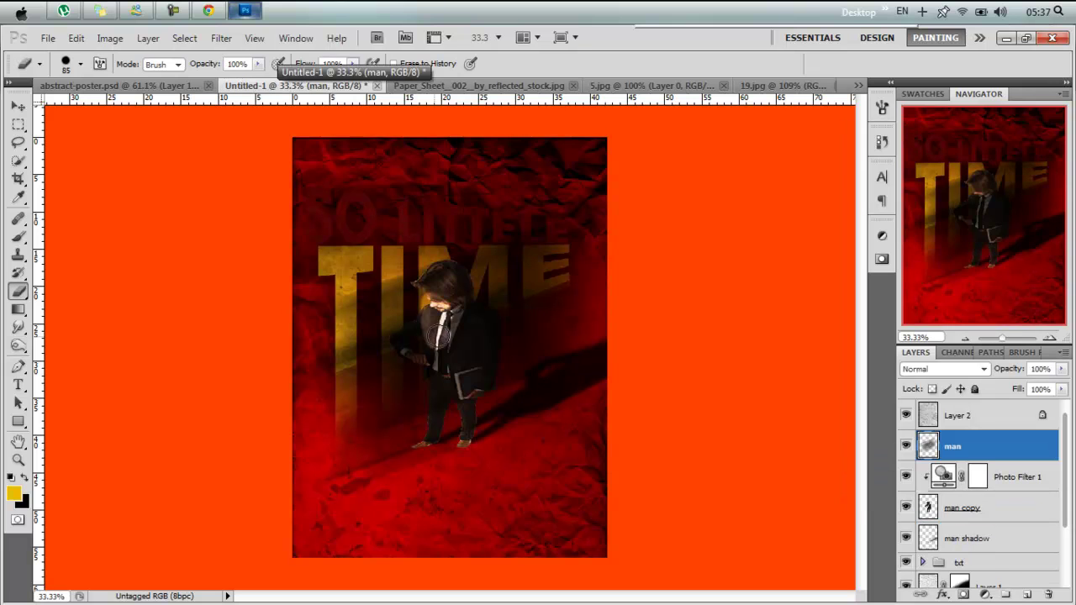
Erase the blur smear from the man's hand and jacket with a 15% hardness brush
right_click(450, 194)
drag(577, 255, 484, 257)
key(Return)
drag(408, 348, 441, 375)
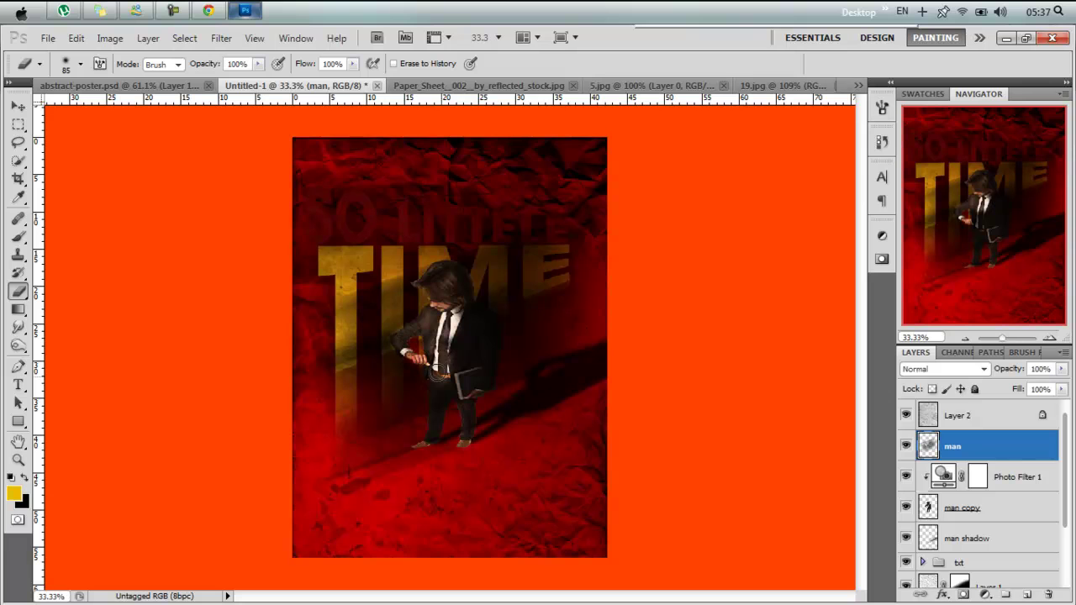
drag(490, 336, 456, 318)
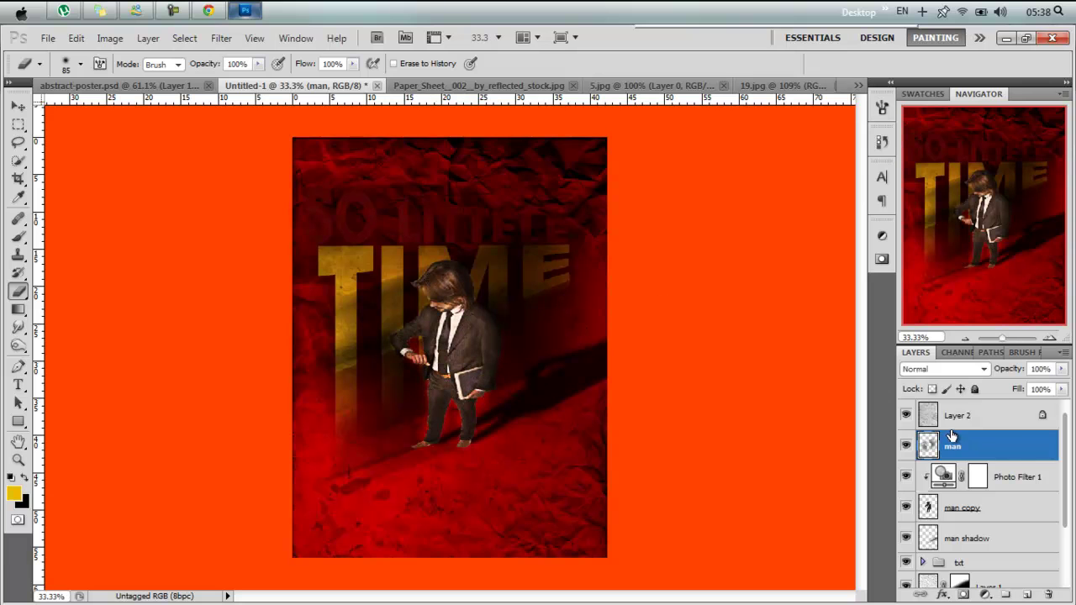
Darken man copy with Hue/Saturation lightness -40
key(ctrl+u)
key(Escape)
click(963, 508)
key(ctrl+u)
drag(793, 323, 761, 327)
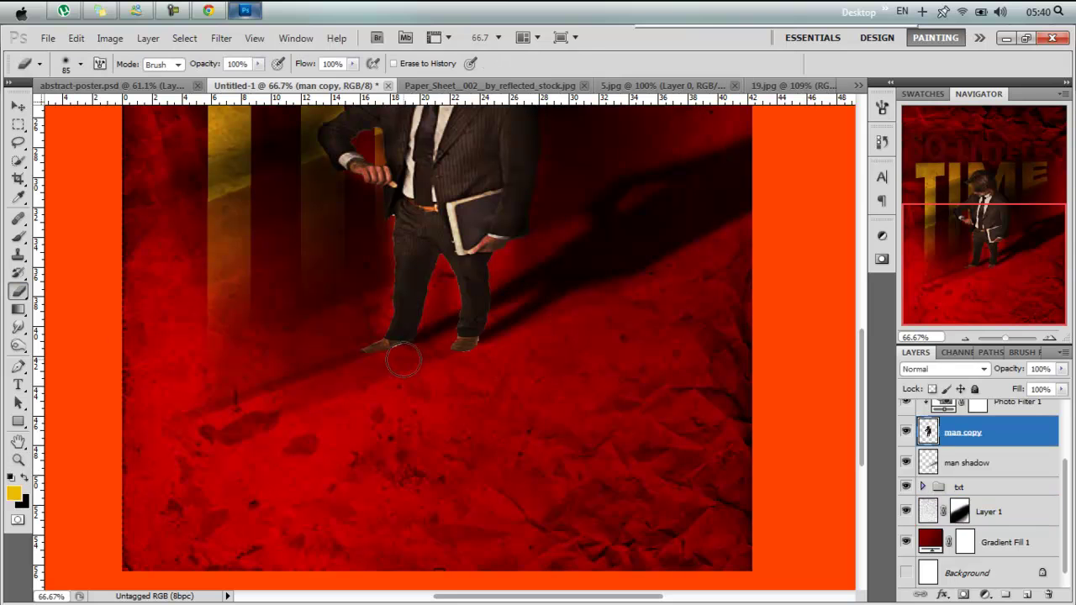
Target Layer 1's mask and set up the brush for the shadow beneath the feet
right_click(406, 359)
key(Escape)
scroll(361, 250, up, 1)
scroll(353, 193, up, 3)
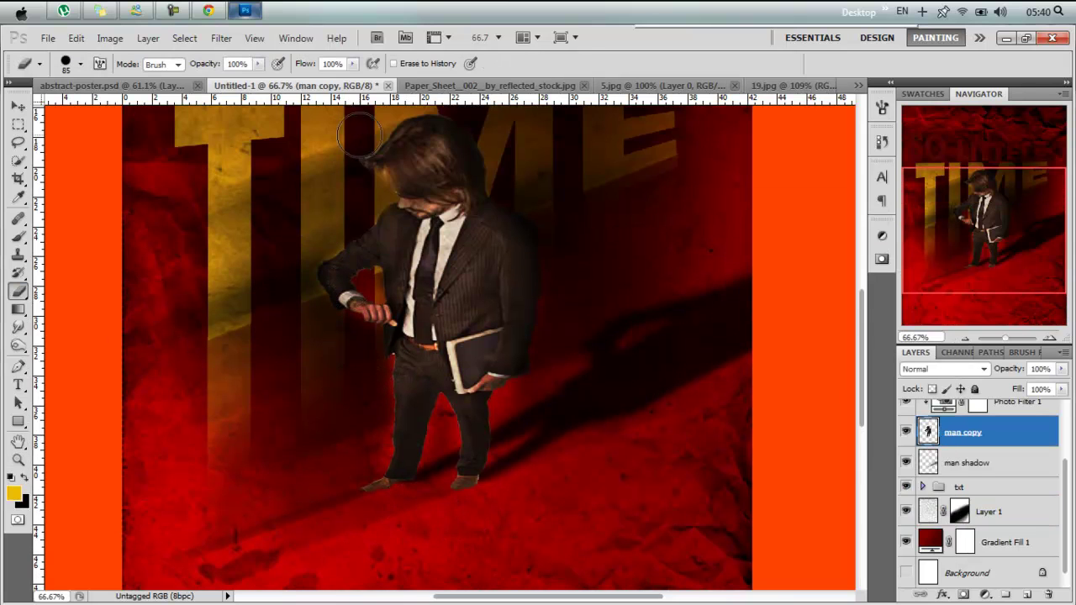
scroll(337, 264, down, 3)
right_click(478, 190)
key(Escape)
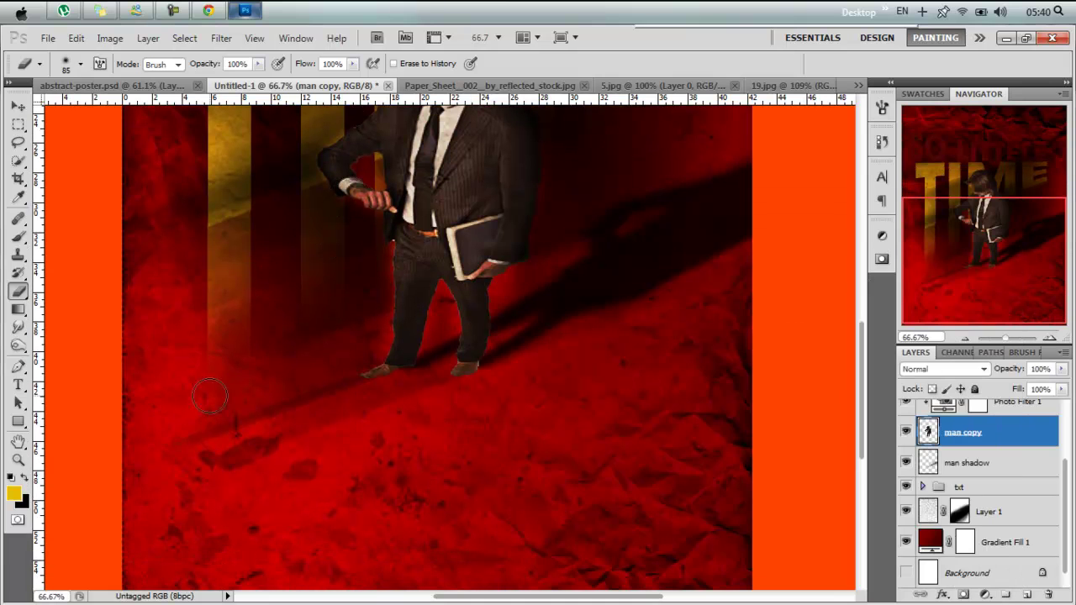
ctrl+click(304, 409)
key(b)
right_click(469, 433)
key(Escape)
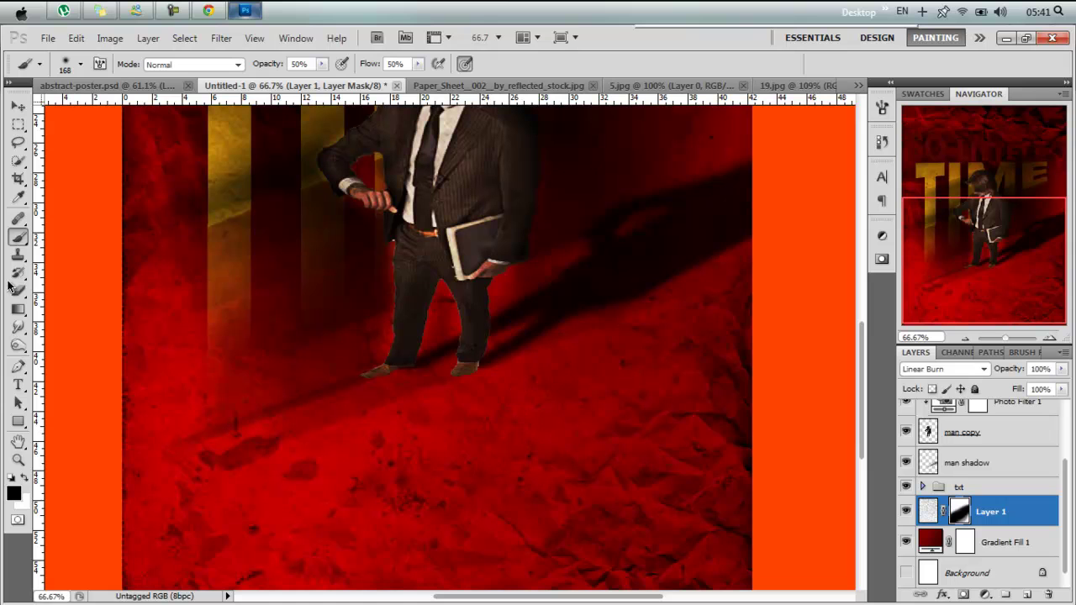
Switch to the eraser at 19% strength with a new brush tip, then start duplicating the background group
key(e)
right_click(476, 421)
key(Escape)
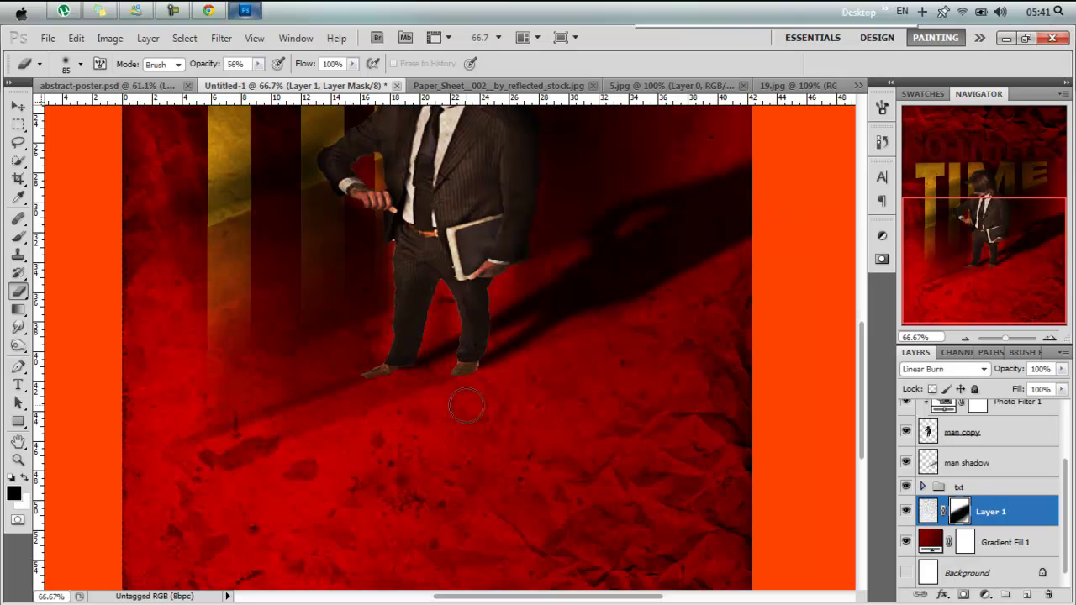
drag(215, 63, 186, 63)
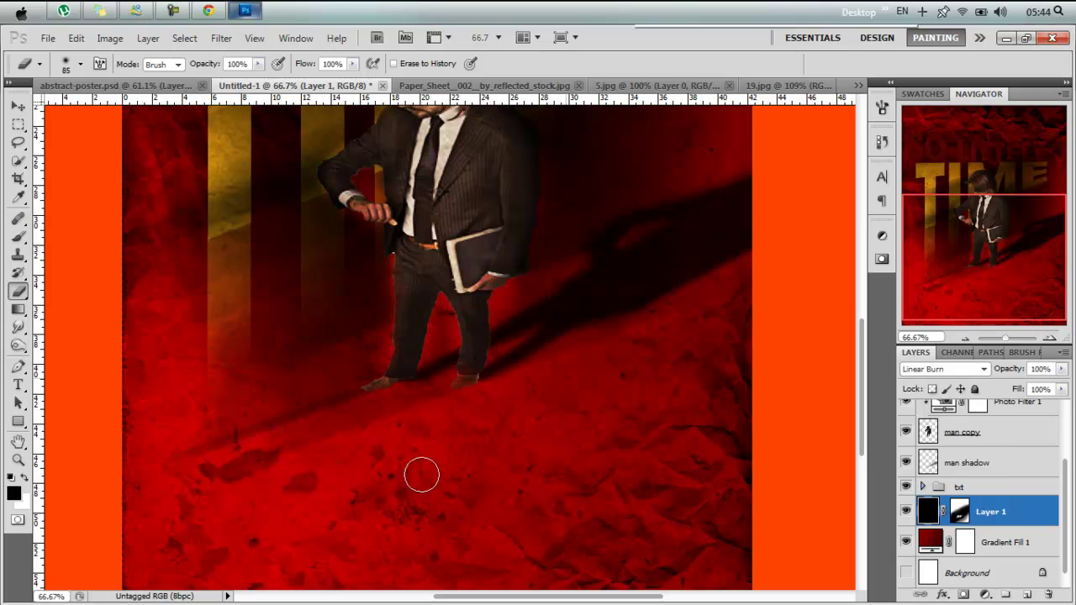
right_click(421, 476)
double_click(489, 375)
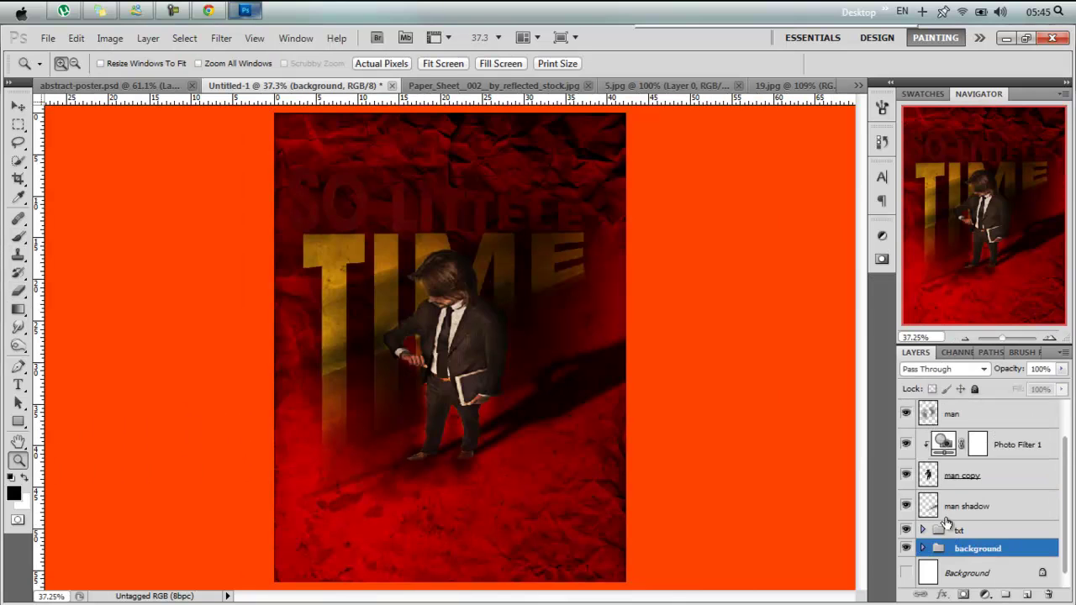
right_click(995, 547)
Duplicate the background group as 'background copy' and merge it into one layer
click(913, 348)
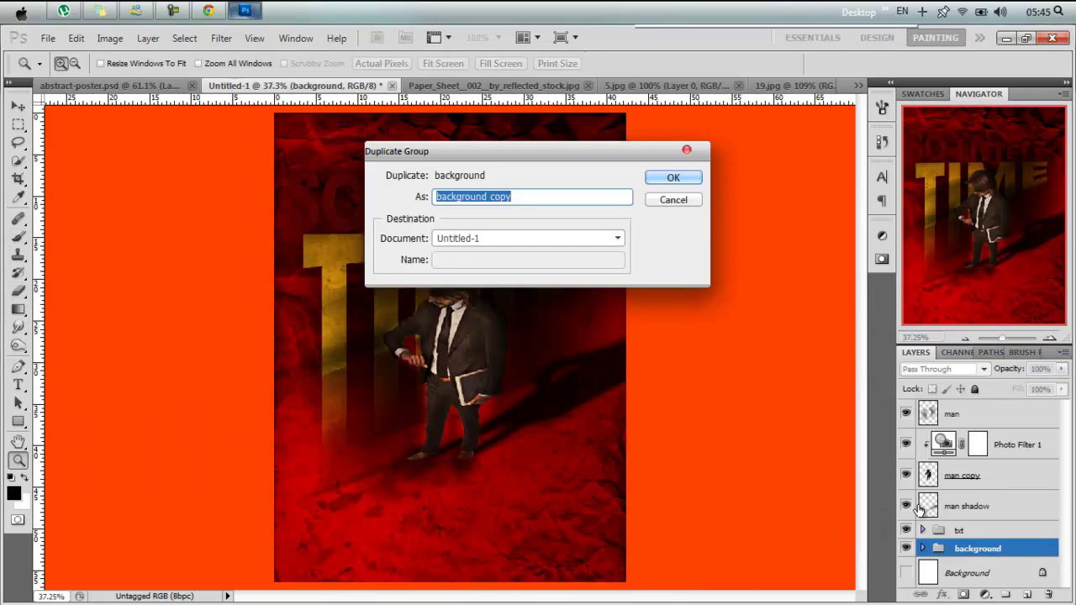
key(Return)
right_click(979, 545)
click(965, 531)
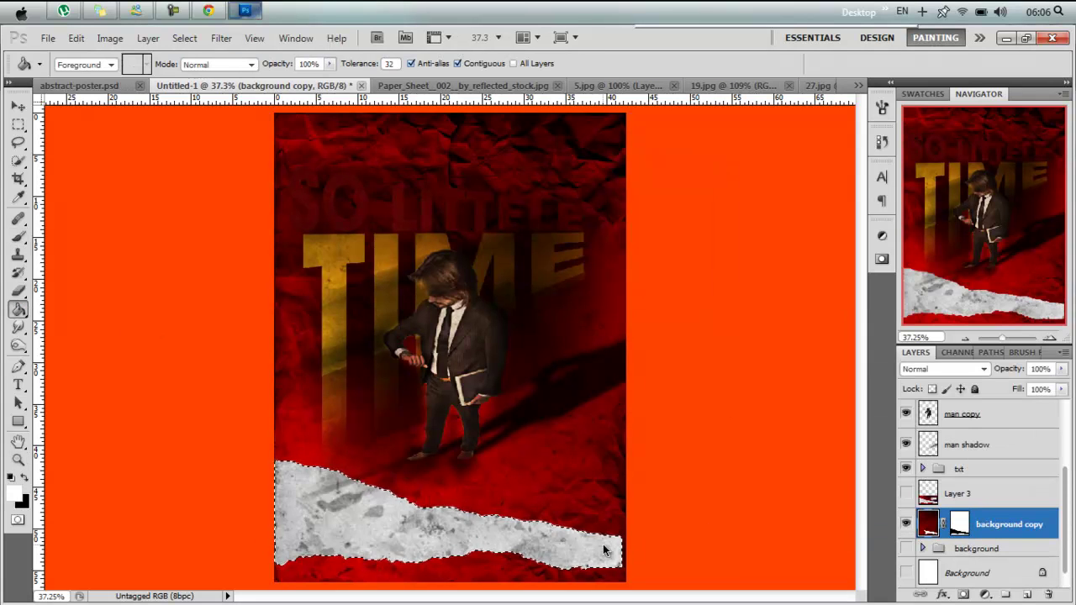
Fill the torn-paper selection and paint the mask to form a grey torn strip
click(543, 525)
click(18, 290)
mouse_move(353, 496)
mouse_down()
mouse_move(421, 538)
mouse_move(337, 497)
mouse_move(504, 538)
mouse_move(596, 544)
mouse_up()
key(ctrl+alt+z)
key(ctrl+alt+z)
key(ctrl+alt+z)
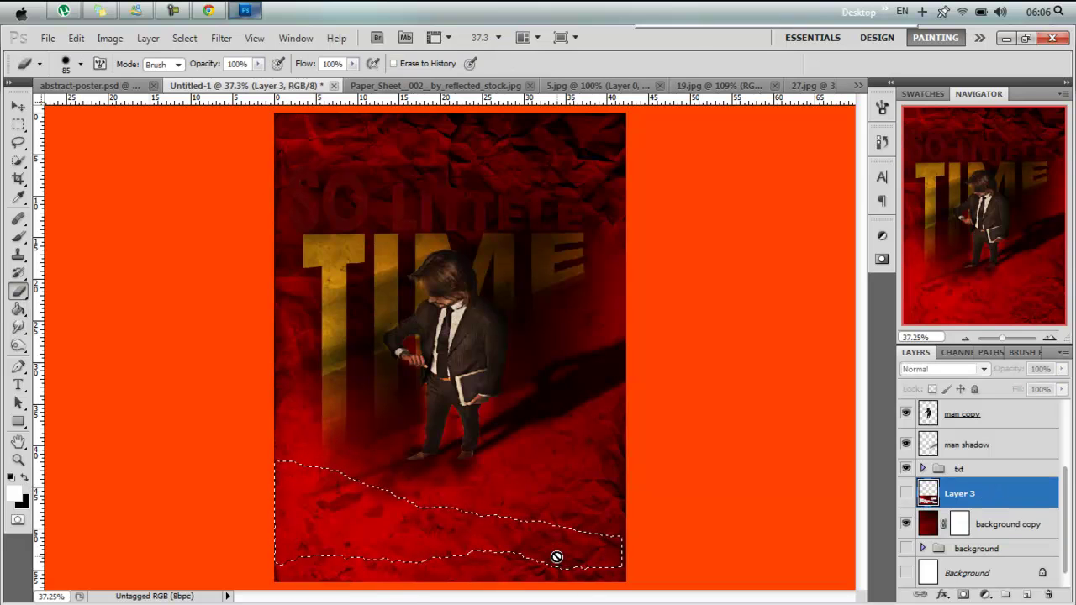
key(ctrl+shift+z)
key(ctrl+shift+z)
key(ctrl+shift+z)
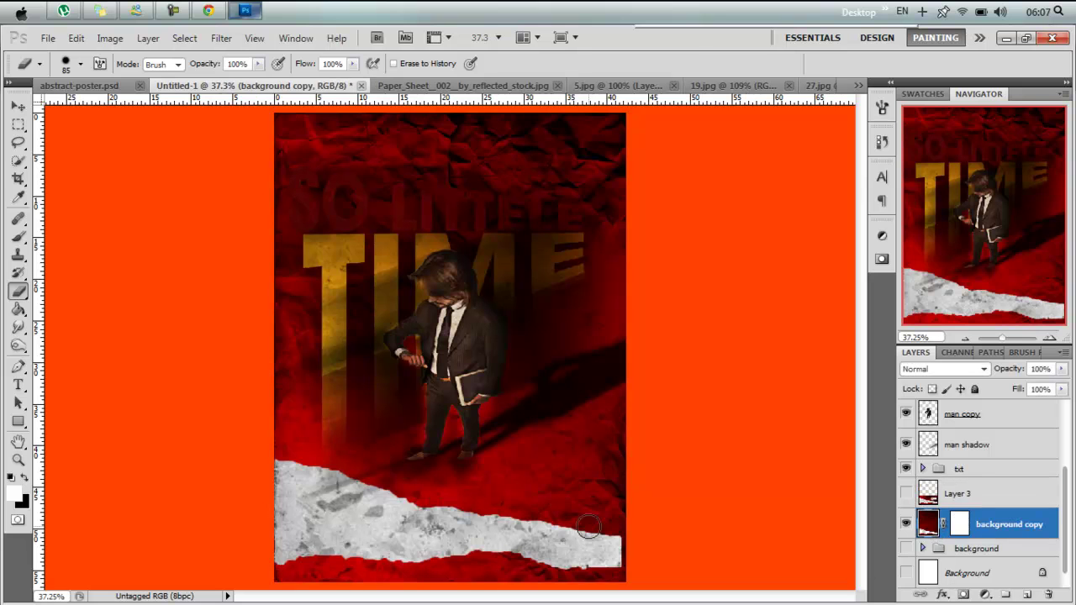
right_click(625, 557)
key(Escape)
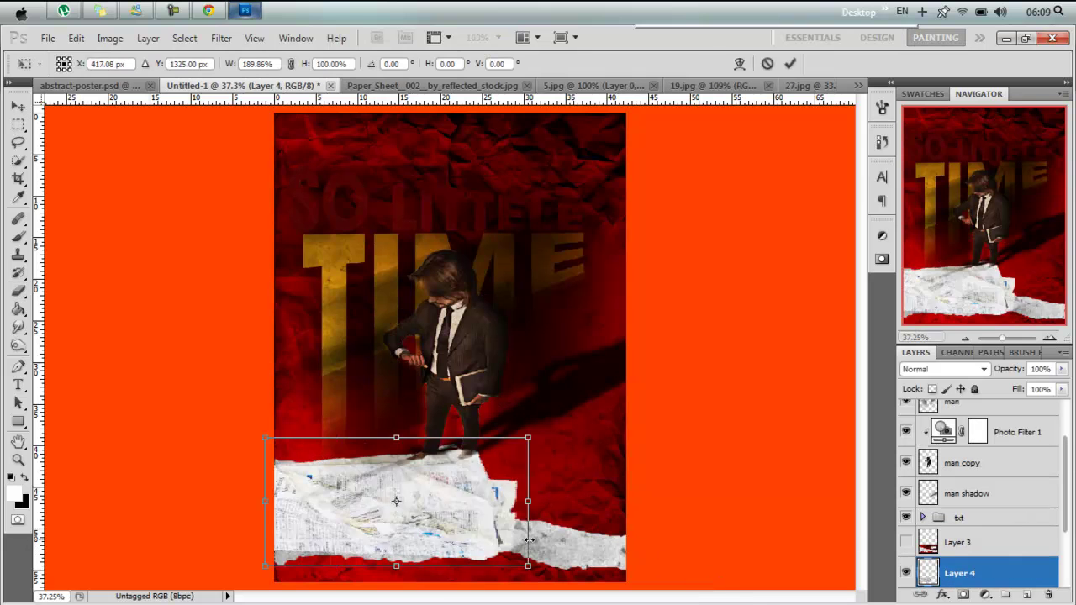
Stretch the newspaper across the bottom under background copy, then add a rotated copy rightward
mouse_move(529, 540)
mouse_down()
mouse_move(391, 482)
mouse_move(399, 534)
mouse_up()
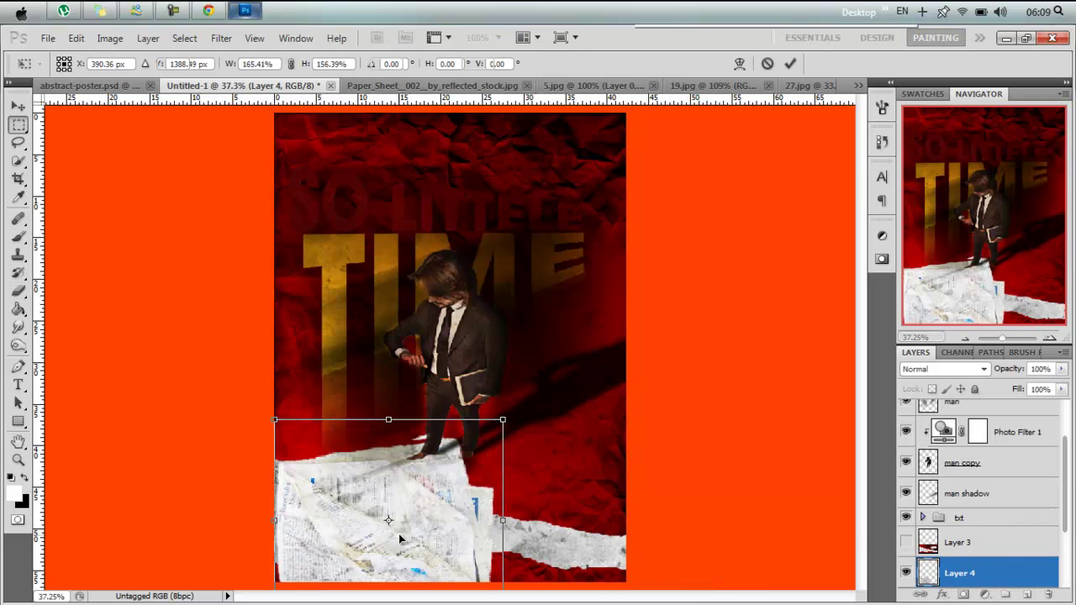
key(Return)
drag(992, 572, 1001, 562)
key(ctrl+alt+t)
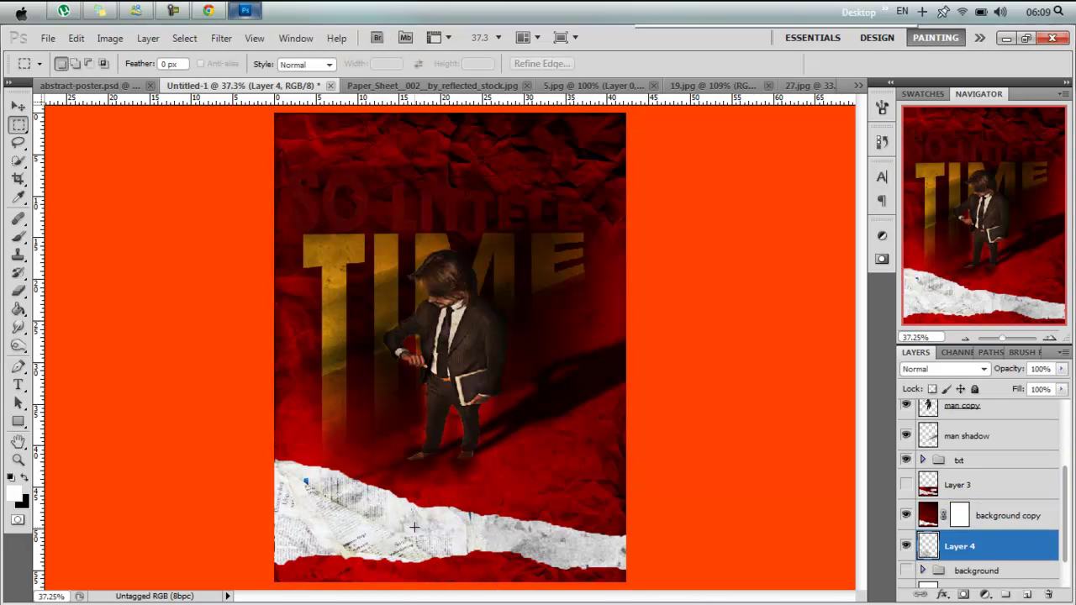
drag(414, 526, 585, 544)
key(Return)
Merge Layer 4 copy down into Layer 4
key(m)
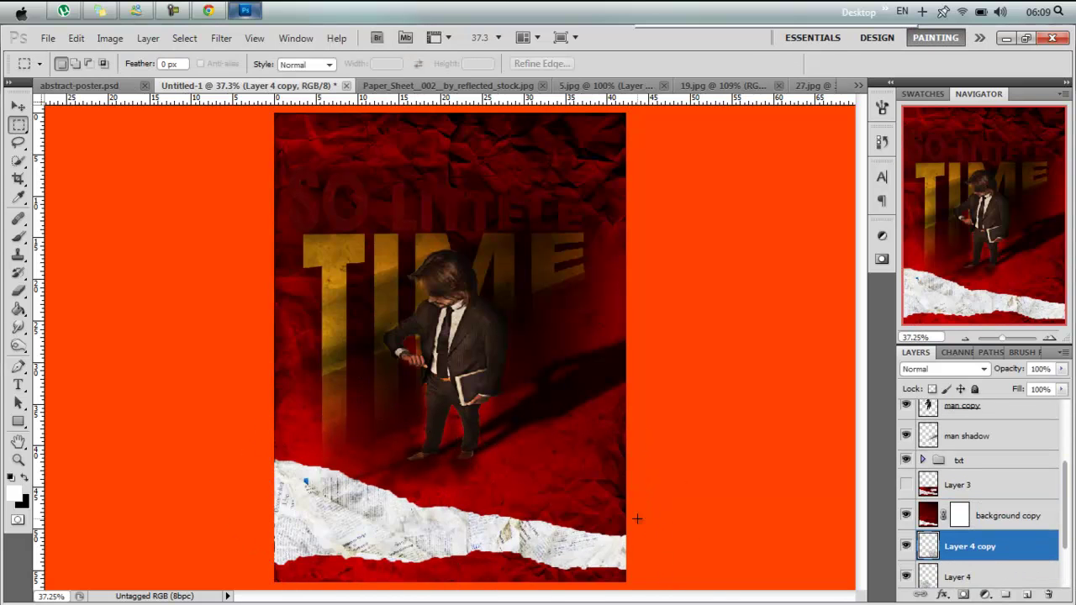
click(23, 349)
right_click(954, 541)
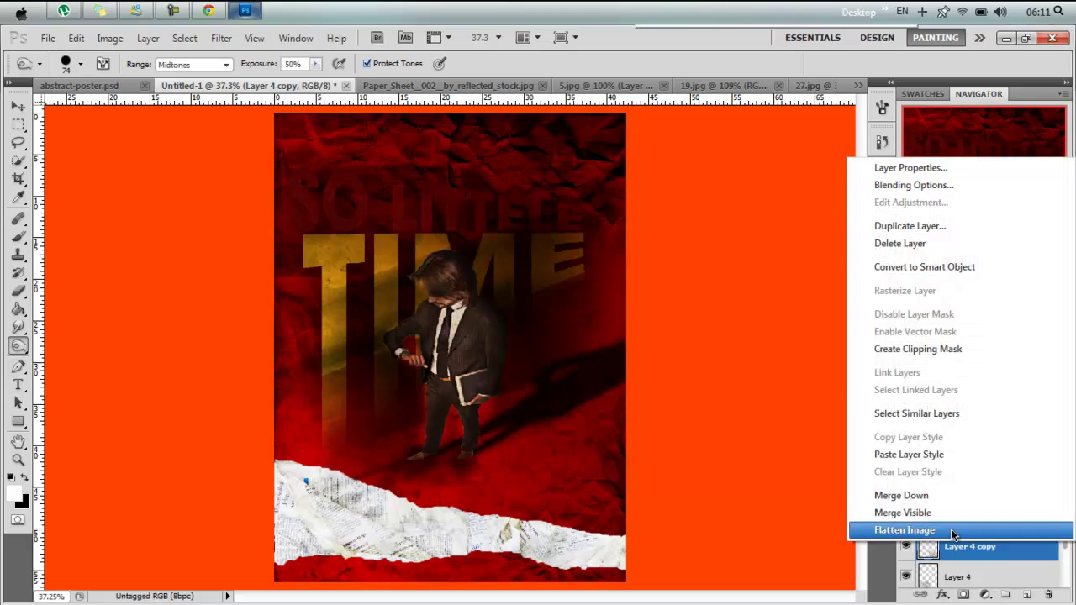
click(904, 512)
Burn parts of the torn newspaper strip, then enlarge and soften the brush
right_click(370, 487)
key(Escape)
mouse_move(313, 481)
mouse_down()
mouse_move(411, 534)
mouse_move(277, 560)
mouse_move(424, 543)
mouse_up()
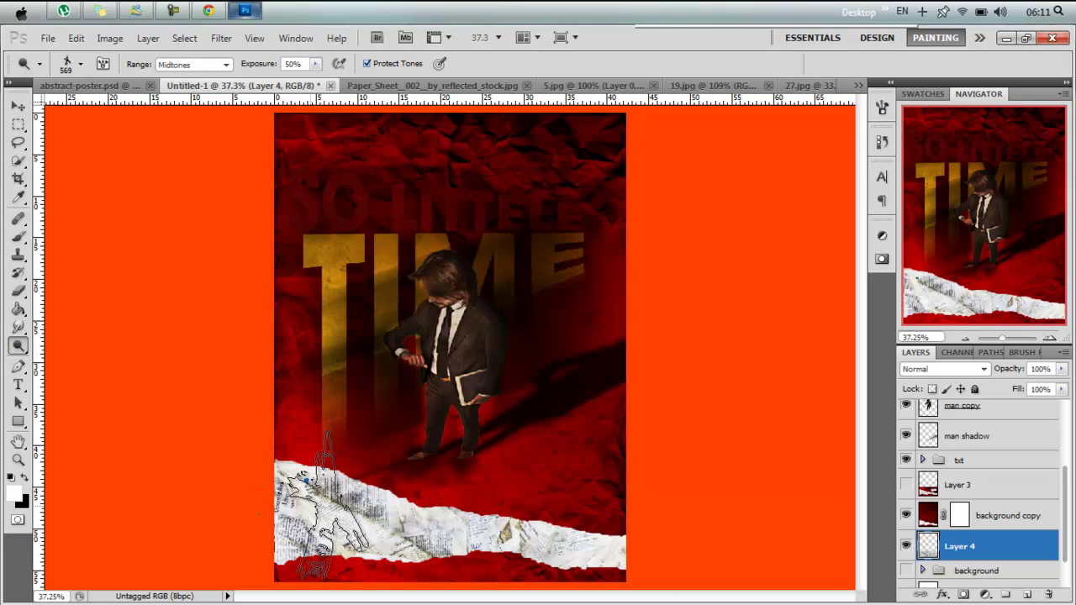
right_click(290, 504)
key(Escape)
right_click(305, 477)
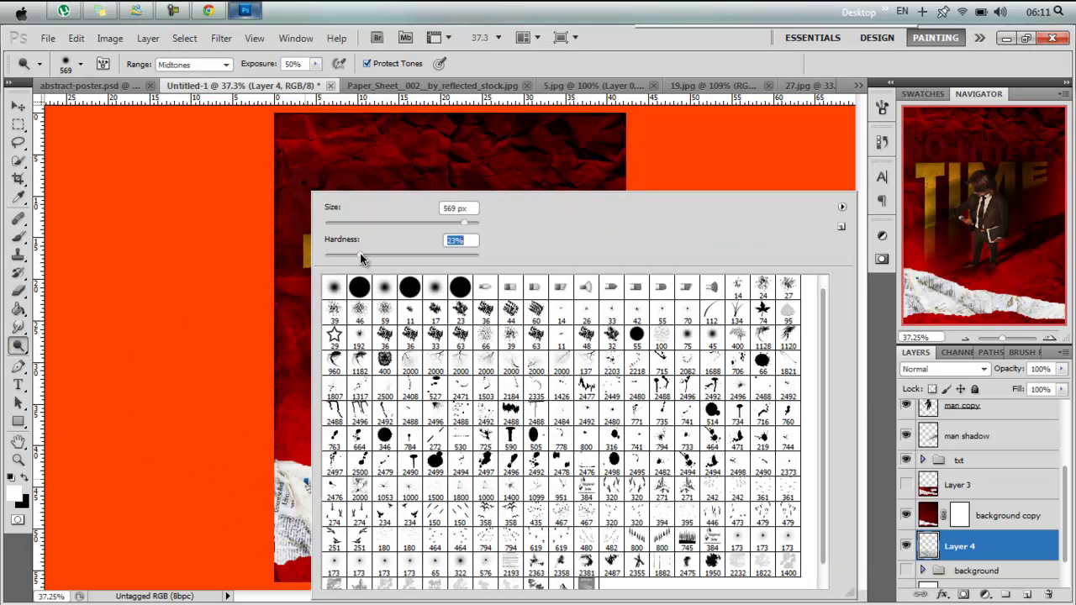
drag(471, 254, 467, 254)
Burn shading across the newspaper strip with a 136 px brush
text(136)
key(Return)
mouse_move(286, 496)
mouse_down()
mouse_move(395, 551)
mouse_move(555, 538)
mouse_up()
drag(311, 538, 281, 475)
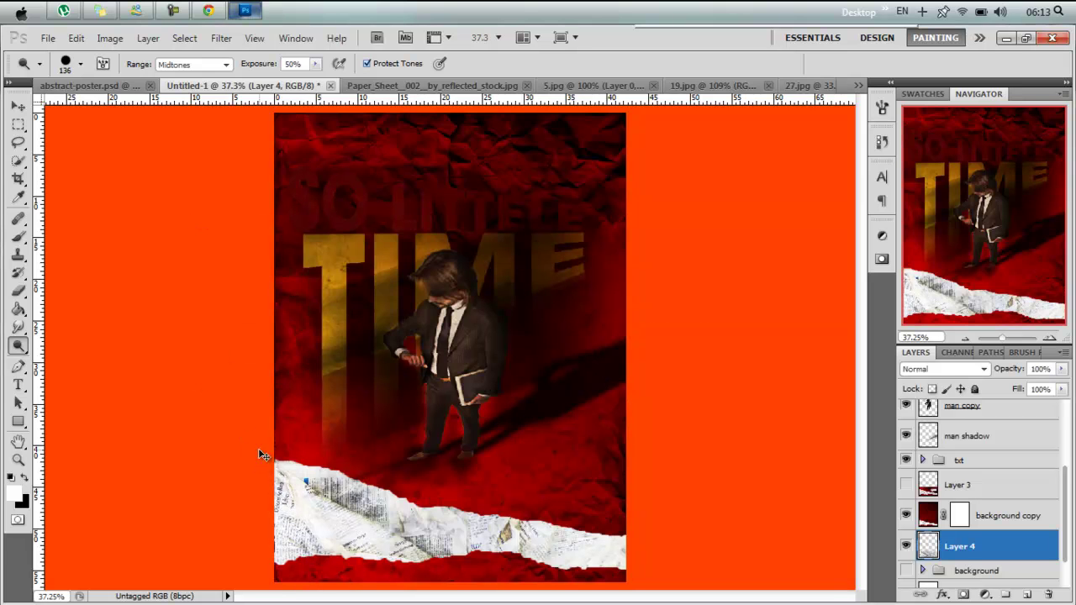
Add a new layer and a Photo Filter with custom colour e48b00 at 6% density
click(1027, 594)
click(148, 38)
click(399, 282)
click(642, 228)
click(614, 243)
click(816, 187)
click(829, 380)
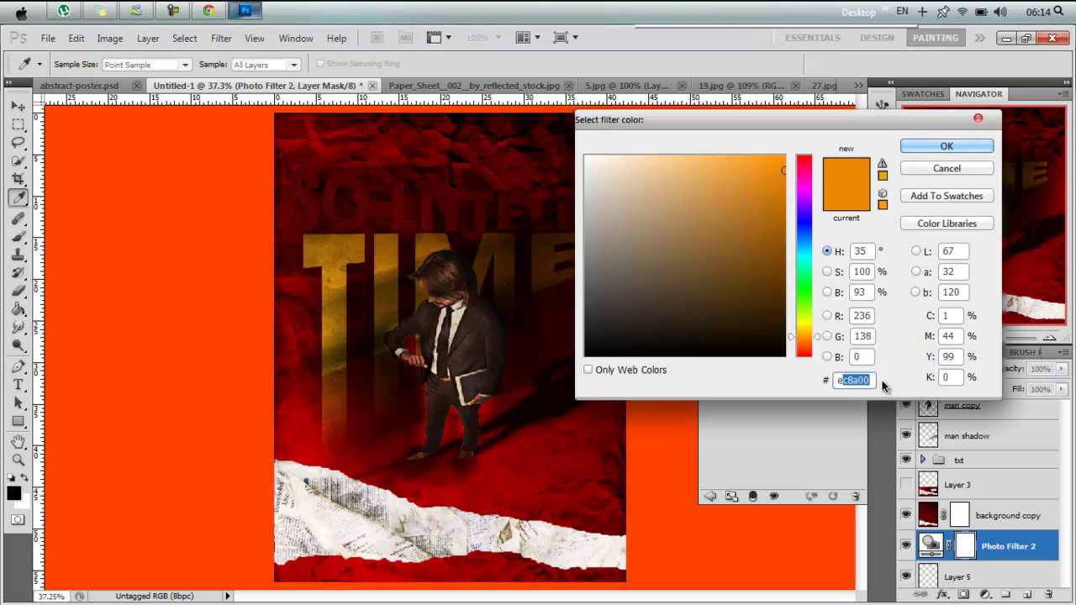
text(e48b00)
key(Return)
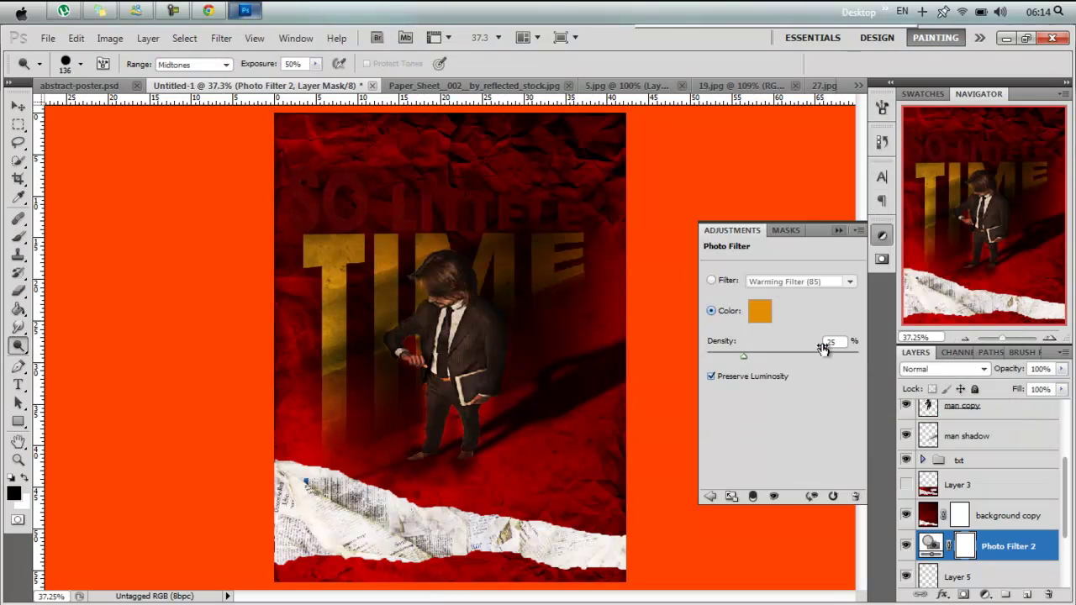
drag(794, 353, 714, 355)
Burn more shading over the newspaper on Layer 4
key(shift+o)
key(bracketleft)
key(bracketleft)
key(bracketleft)
click(1015, 572)
key(x)
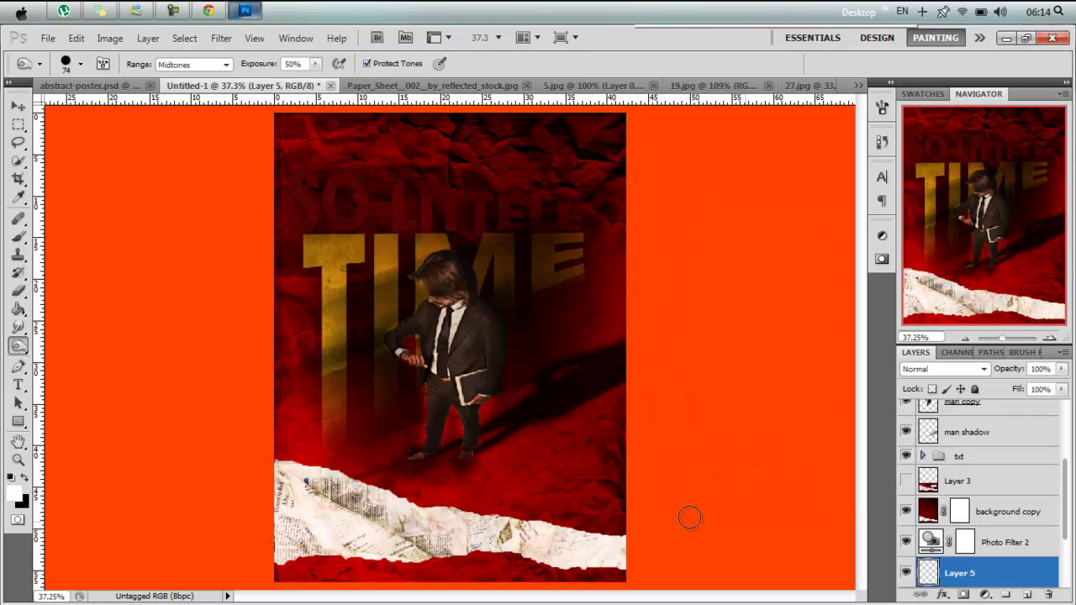
scroll(1069, 475, down, 2)
click(992, 540)
drag(328, 513, 588, 552)
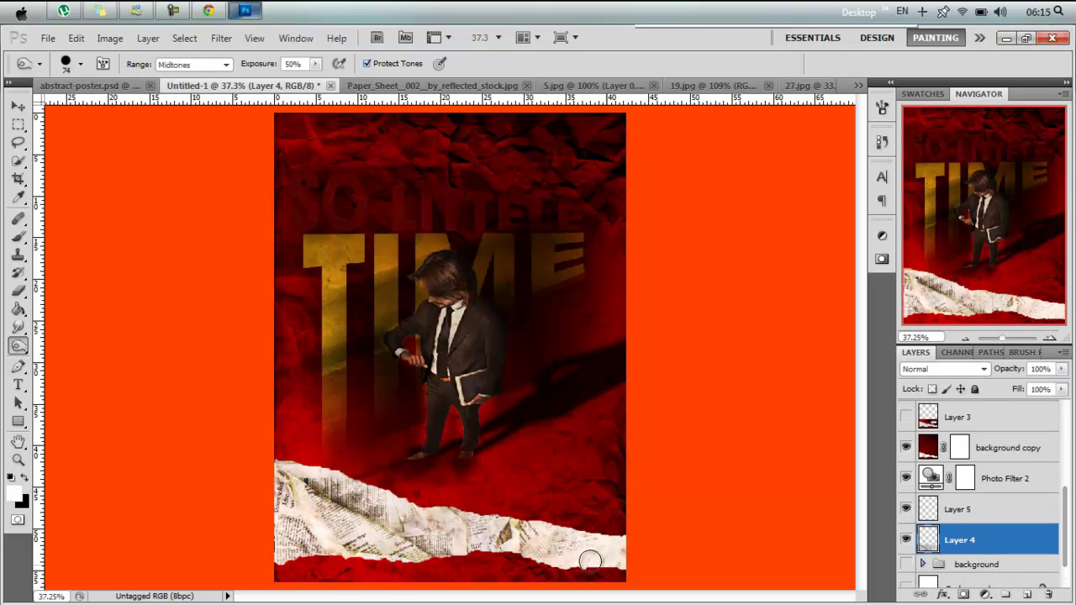
Quick-select the torn strip on background copy and expand the selection by 6 px
click(977, 494)
click(960, 463)
click(929, 462)
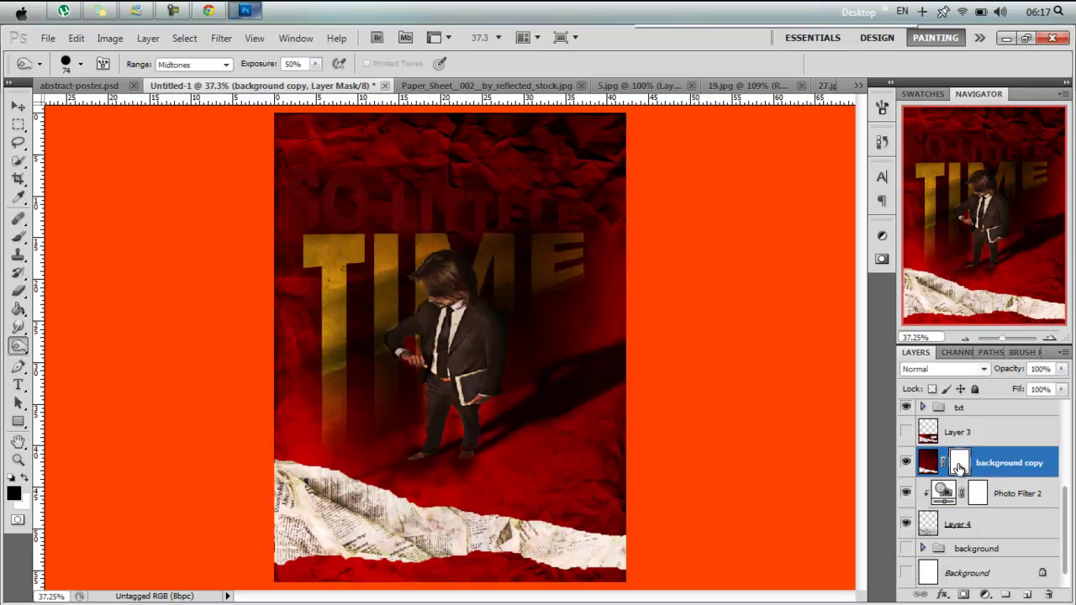
click(19, 160)
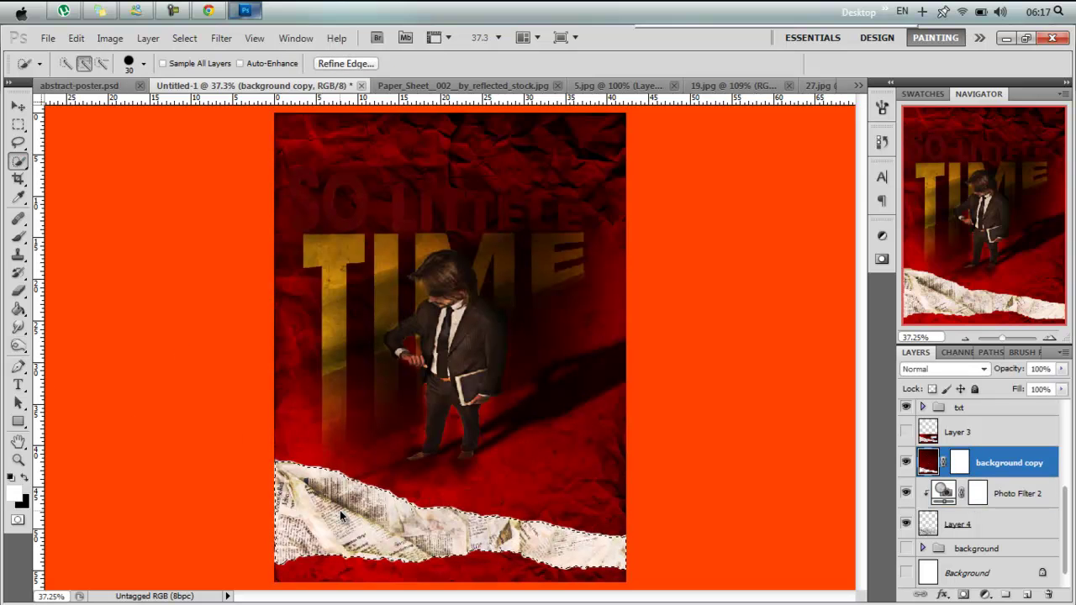
click(184, 38)
click(353, 226)
text(6)
click(598, 200)
click(185, 38)
click(353, 226)
key(Return)
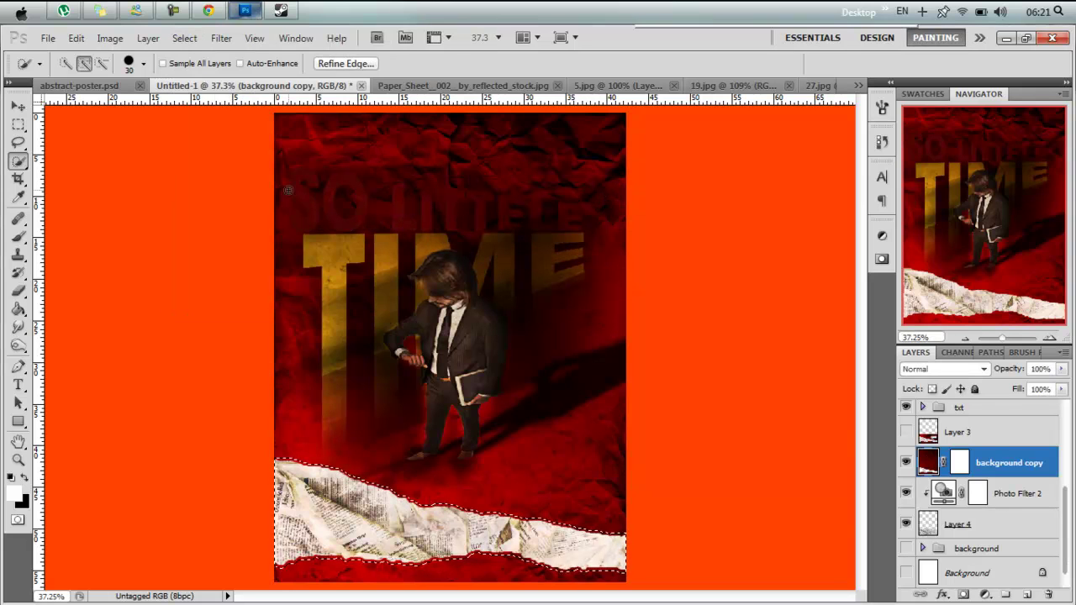
Apply Hue/Saturation with saturation -100 and lightness +20 to the strip
key(ctrl+u)
drag(793, 283, 697, 285)
drag(793, 329, 806, 330)
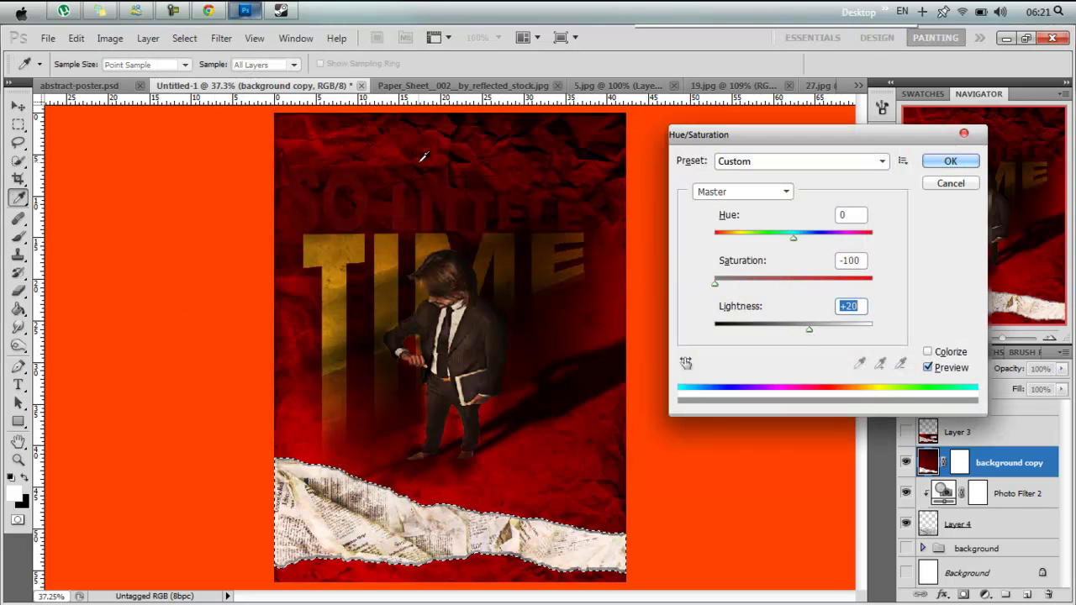
click(951, 160)
click(18, 348)
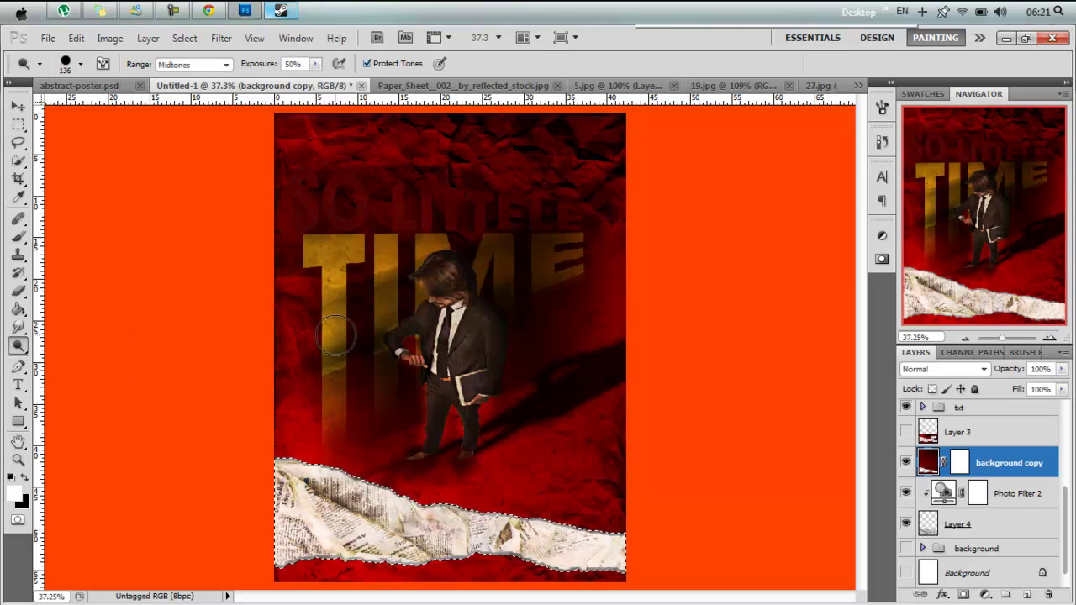
right_click(341, 336)
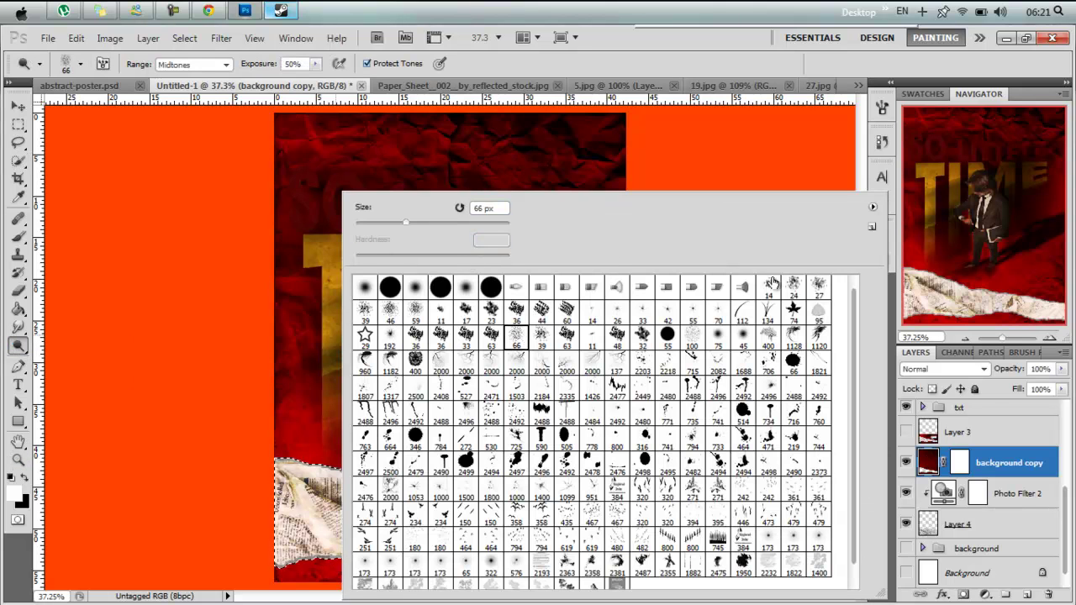
right_click(283, 336)
key(Return)
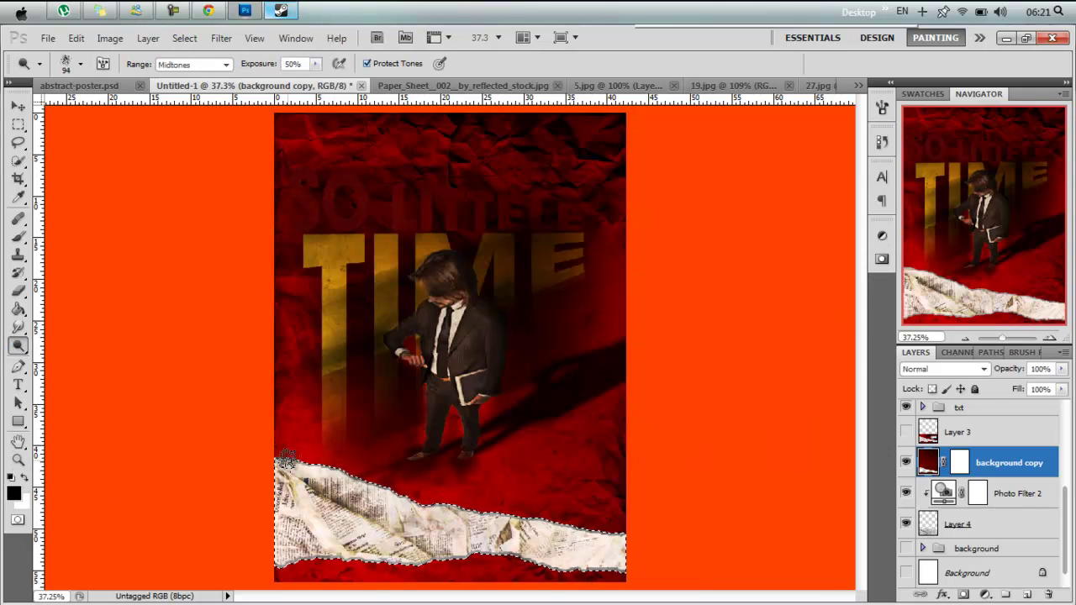
drag(286, 487, 328, 475)
key(ctrl+z)
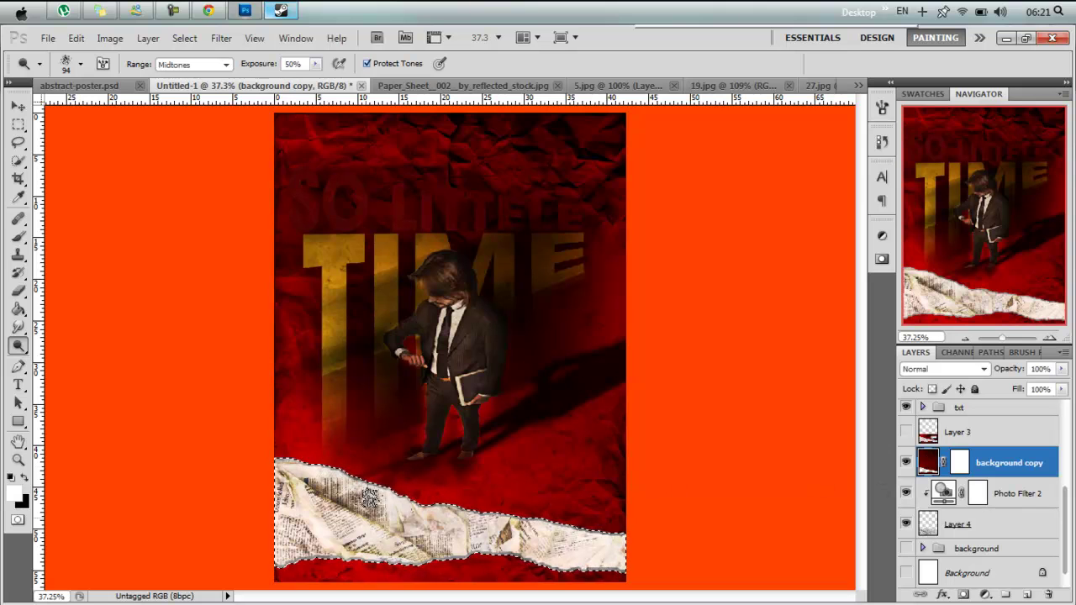
click(18, 237)
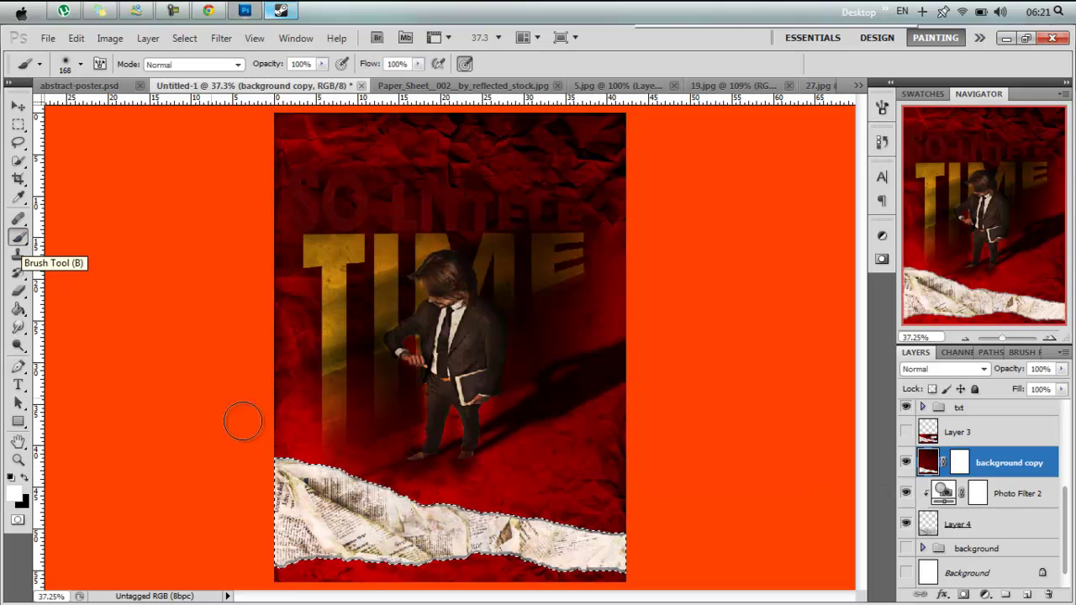
right_click(370, 486)
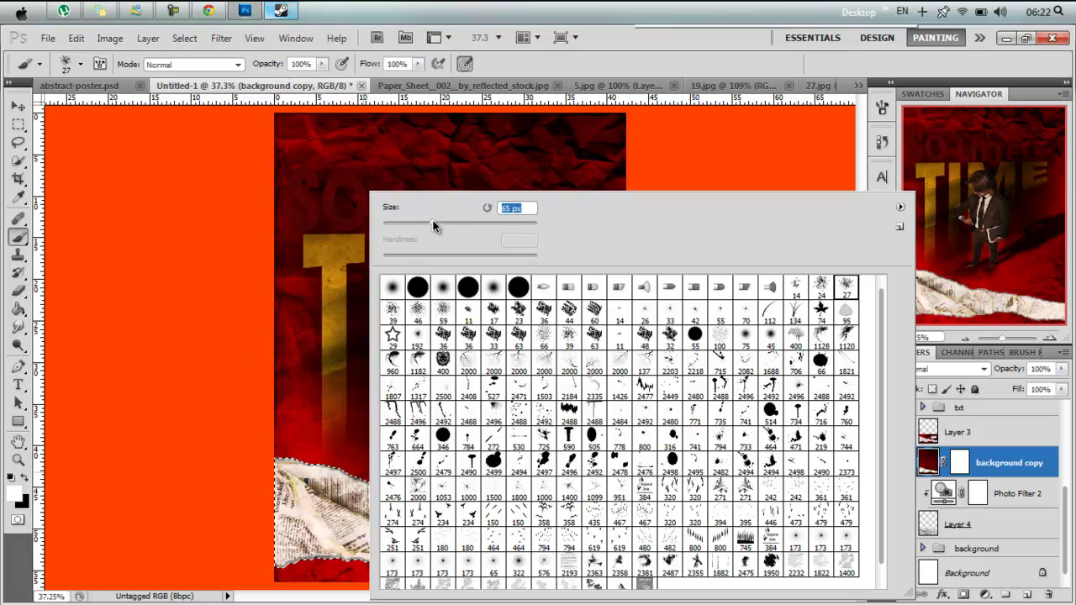
click(425, 222)
click(303, 457)
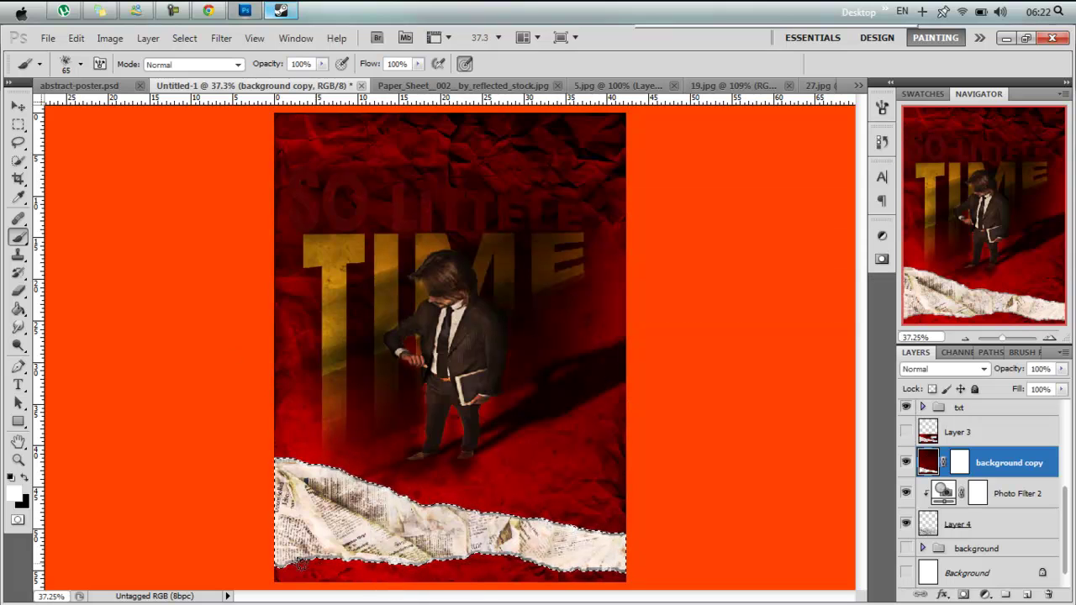
key(ctrl+space)
drag(349, 500, 395, 501)
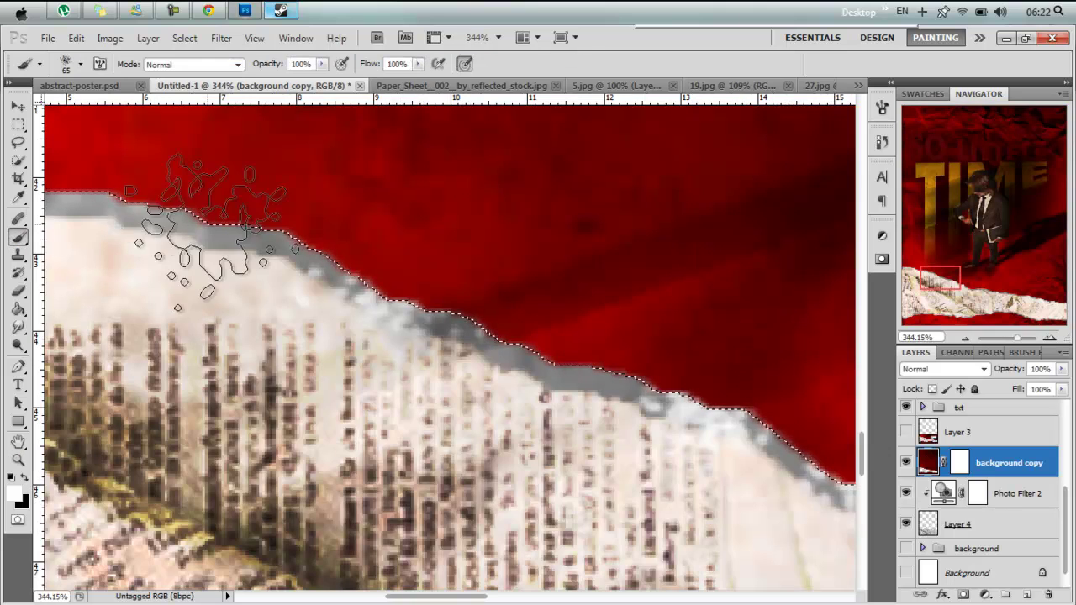
key(z)
key(ctrl+alt+0)
key(ctrl+0)
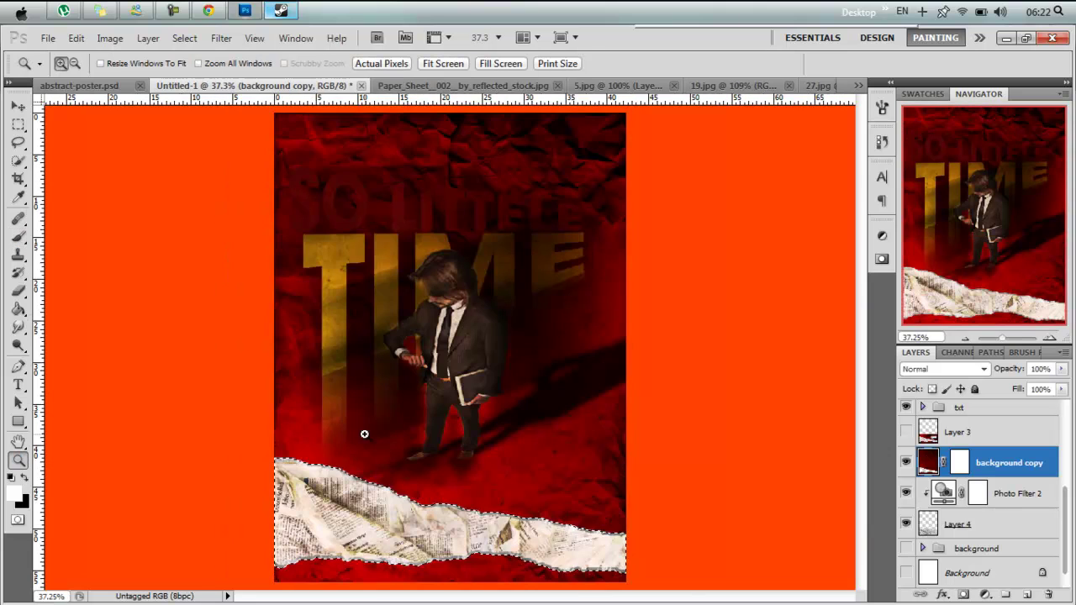
scroll(1038, 474, up, 3)
click(1009, 464)
key(ctrl+u)
key(Return)
scroll(984, 505, down, 3)
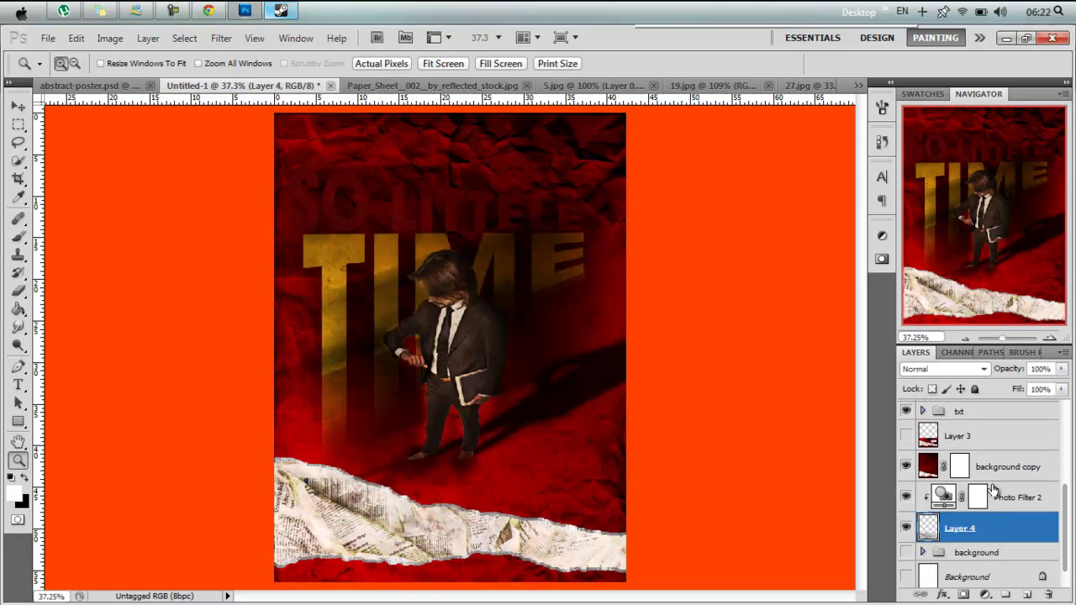
Add a new layer above Layer 4 named 'shadows!'
click(939, 496)
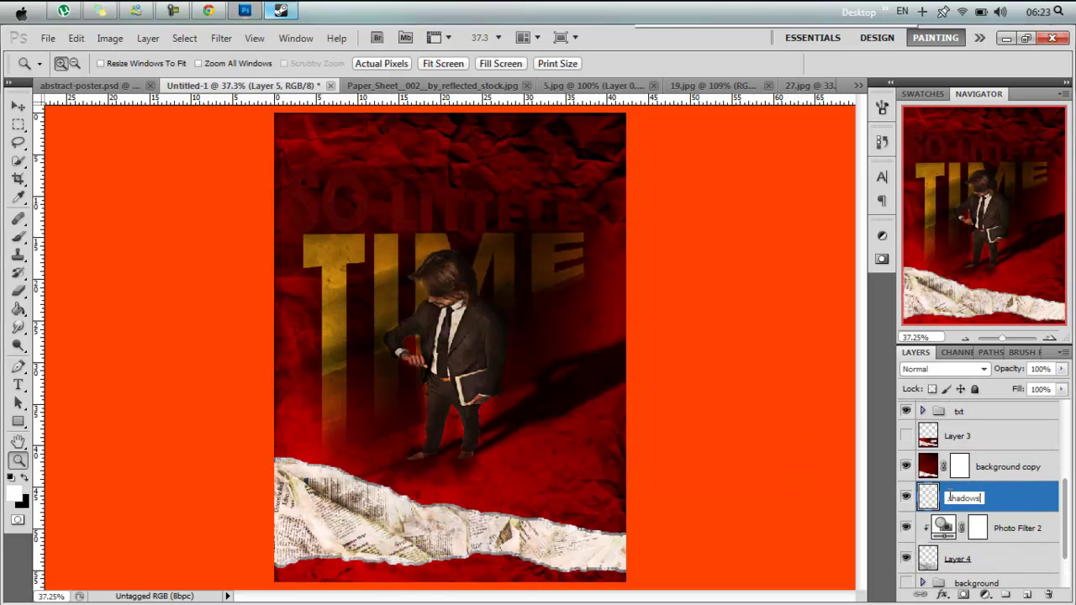
text(!)
key(b)
click(23, 479)
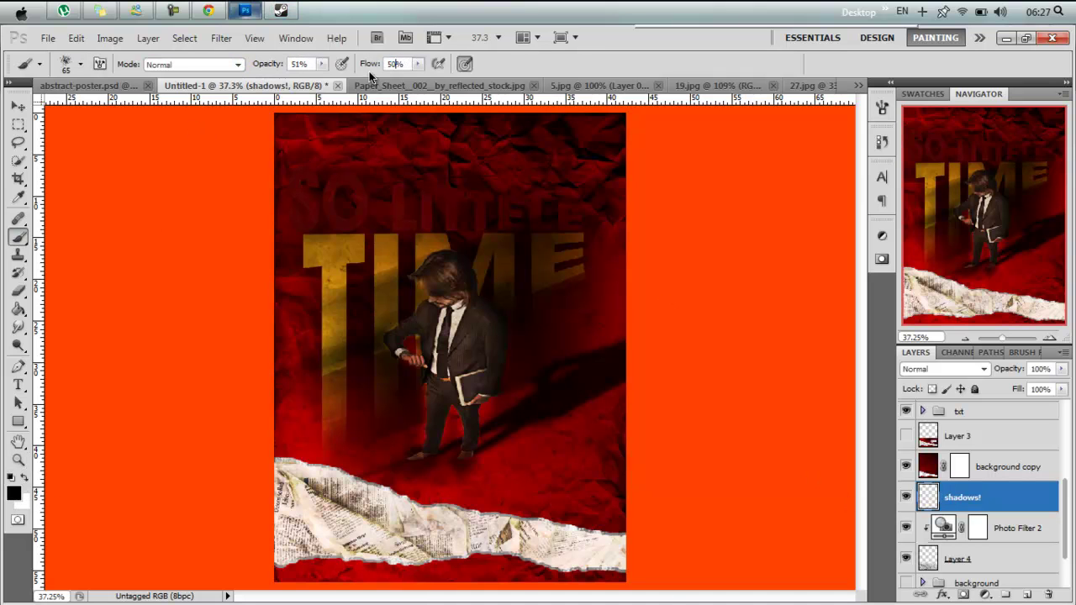
Paint a soft black shadow along the strip's top edge with a 201 px brush
right_click(412, 269)
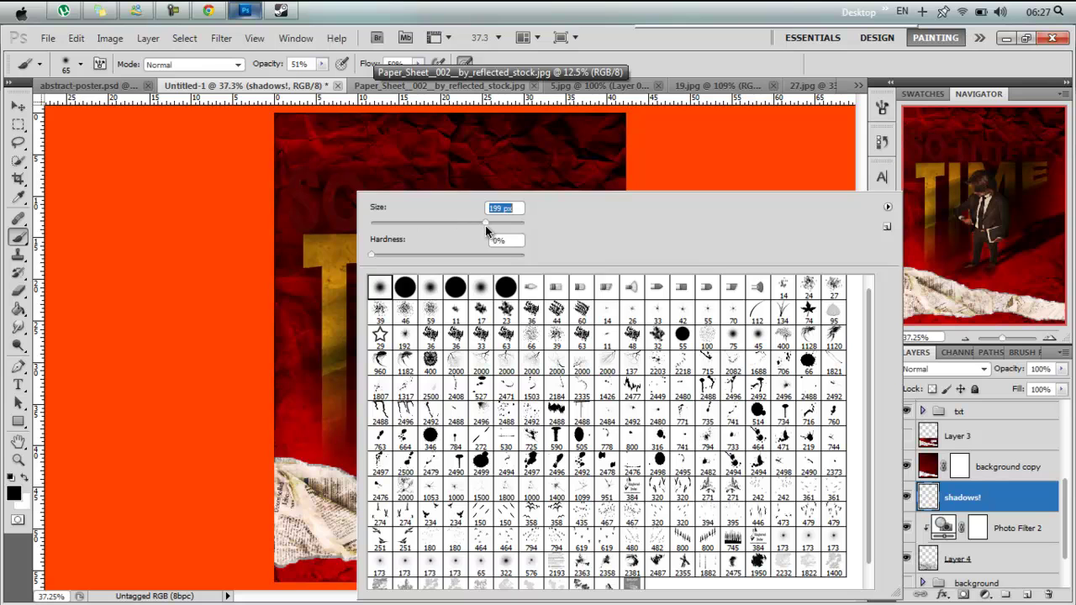
drag(482, 225, 485, 224)
key(Return)
mouse_move(290, 446)
mouse_down()
mouse_move(565, 518)
mouse_move(354, 557)
mouse_up()
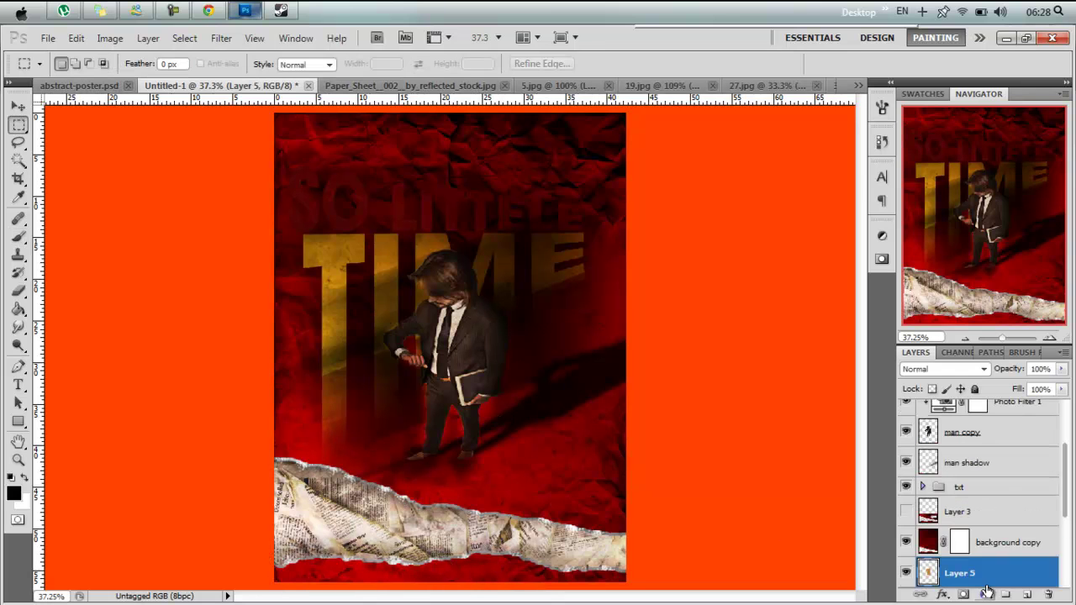
drag(988, 591, 988, 557)
Enlarge and tilt the crumpled tan paper sheet into the poster's lower right
key(ctrl+t)
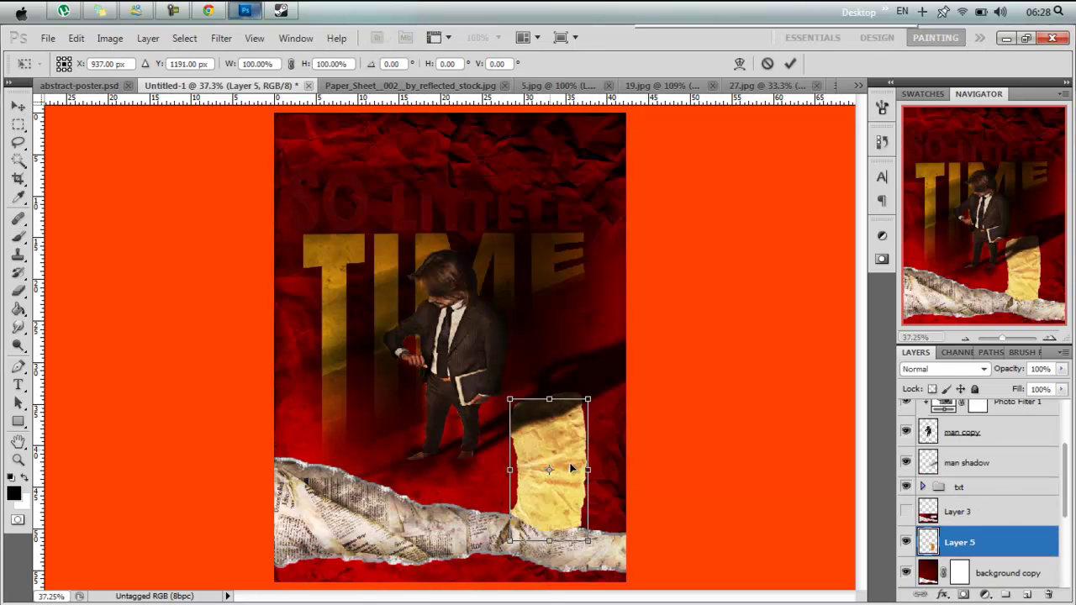
drag(553, 452, 533, 486)
drag(602, 384, 578, 453)
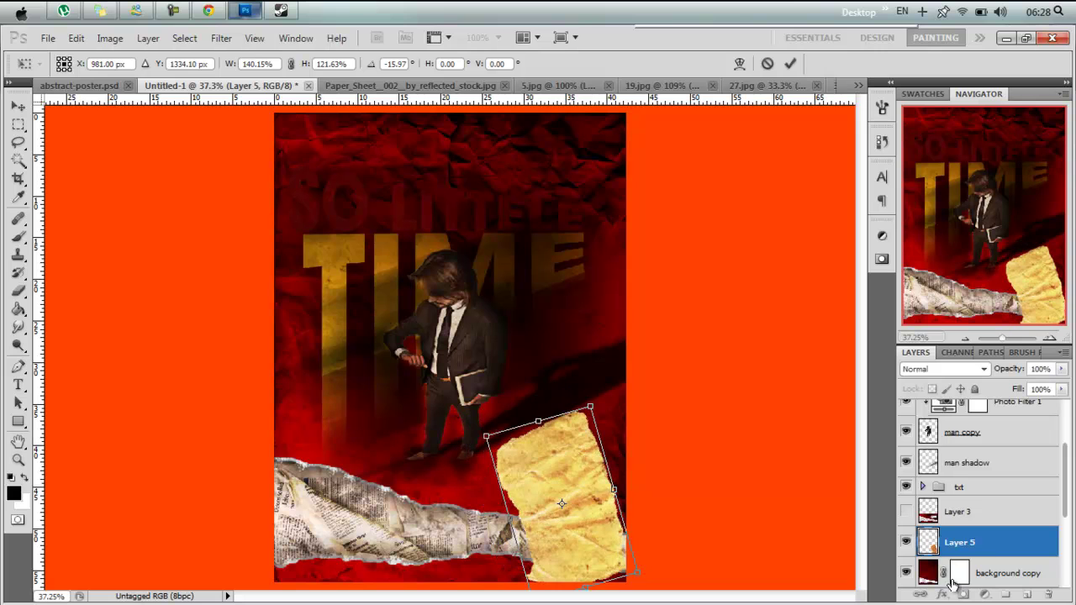
key(Return)
Bring Layer 5's paper to the top of the stack and shift it down and left
mouse_move(959, 542)
mouse_down()
mouse_move(991, 540)
mouse_move(967, 503)
mouse_up()
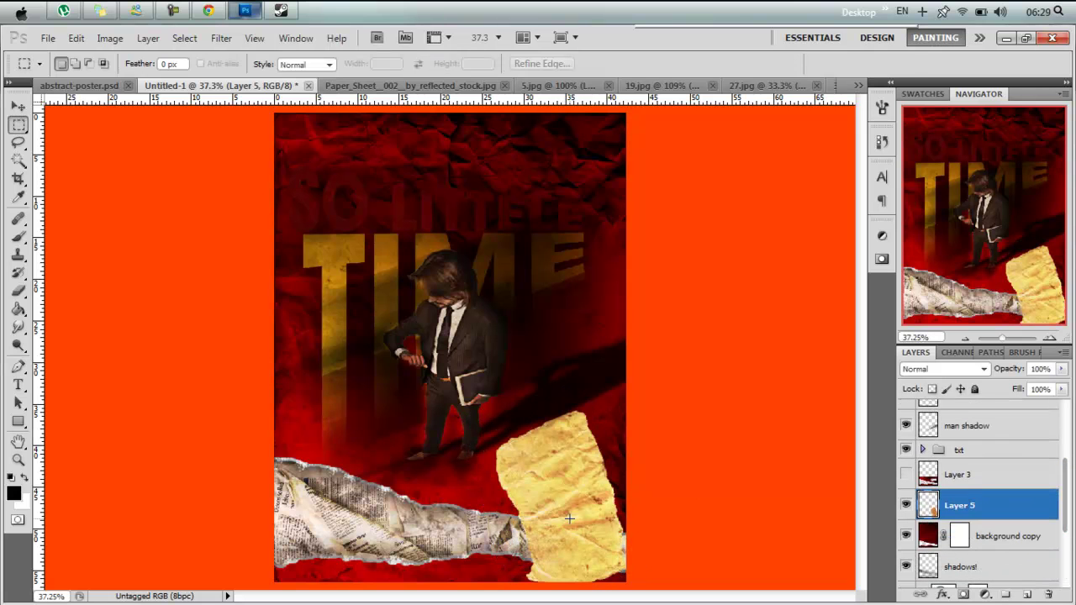
key(ctrl+bracketright)
key(ctrl+bracketright)
key(ctrl+bracketright)
key(ctrl+bracketright)
key(ctrl+bracketright)
key(ctrl+bracketright)
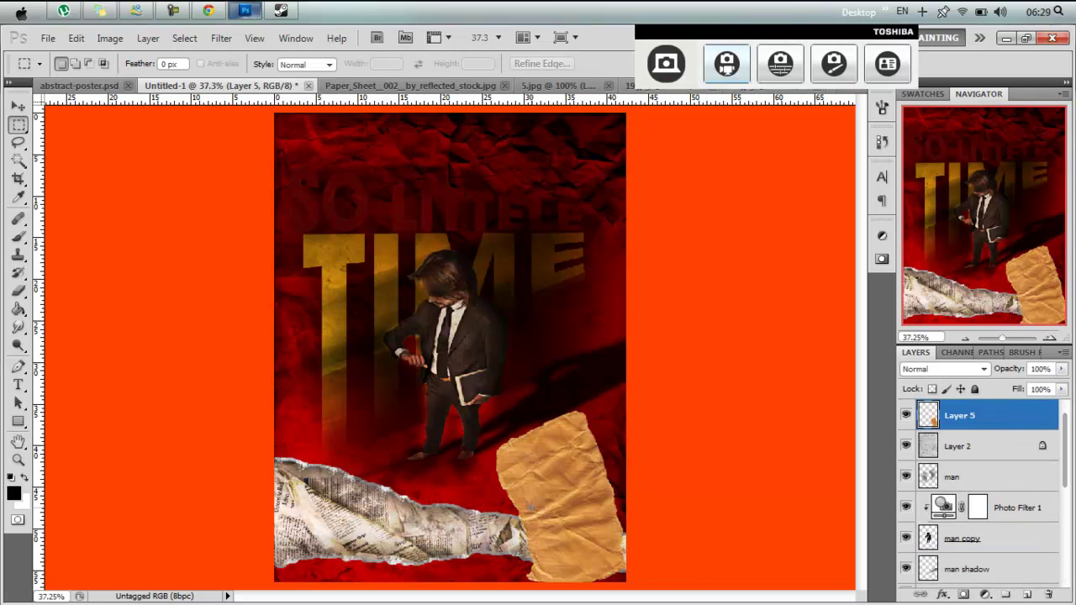
key(ctrl+t)
key(Return)
key(ctrl+t)
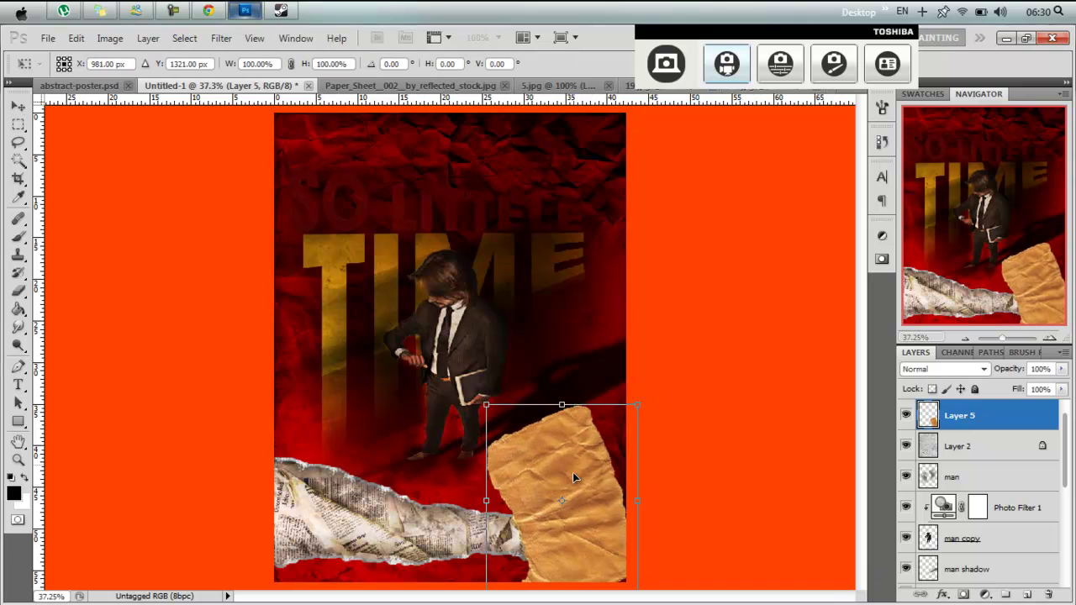
drag(534, 418, 524, 456)
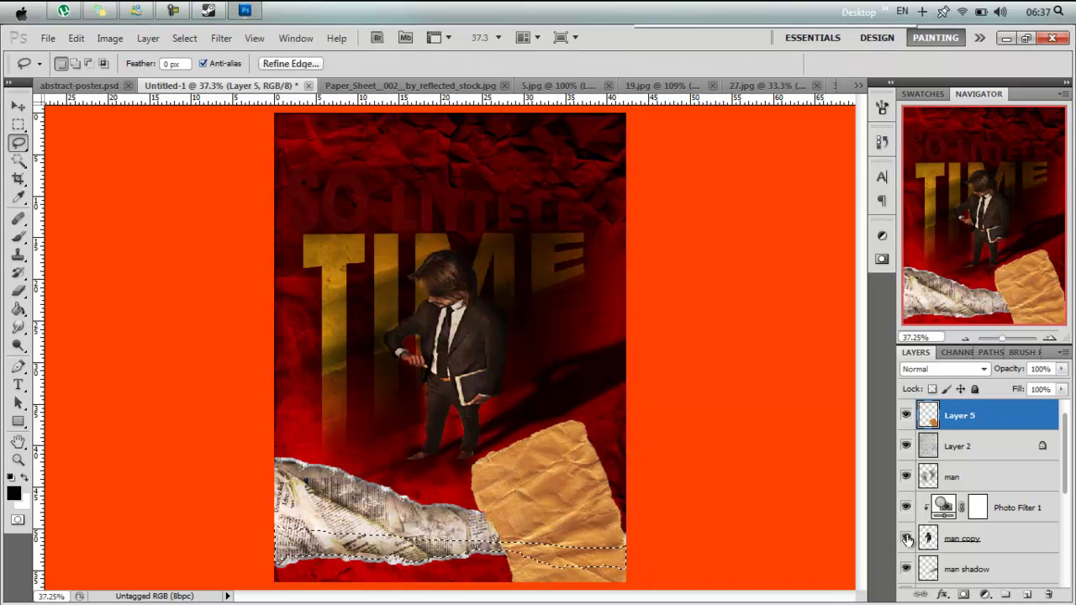
Lasso along the newspaper strip's edge, invert, and trim away the poster's upper area
drag(438, 551, 322, 532)
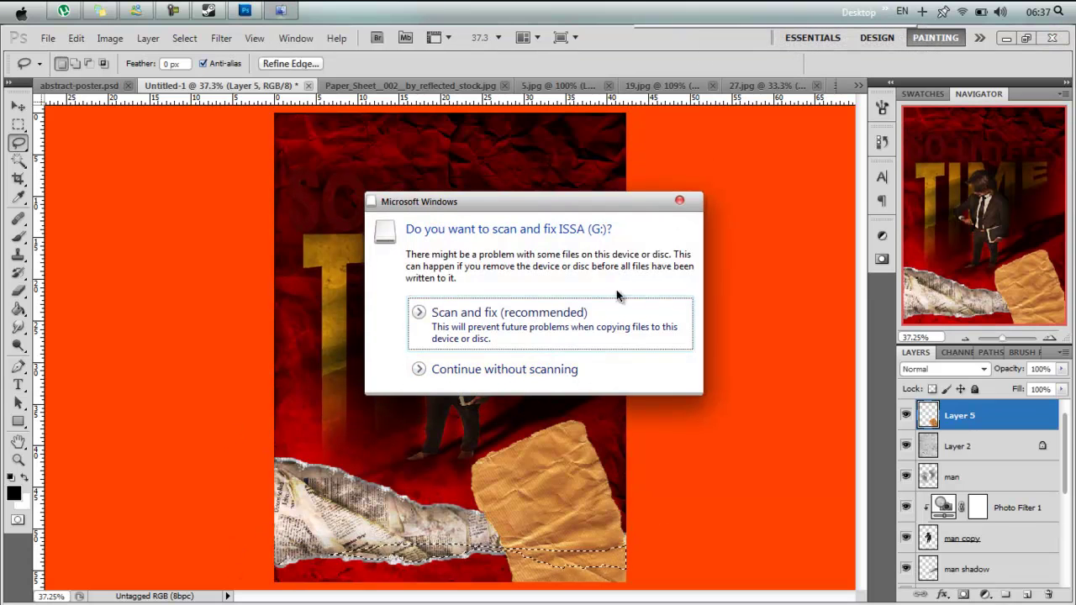
click(605, 317)
click(611, 378)
key(alt+comma)
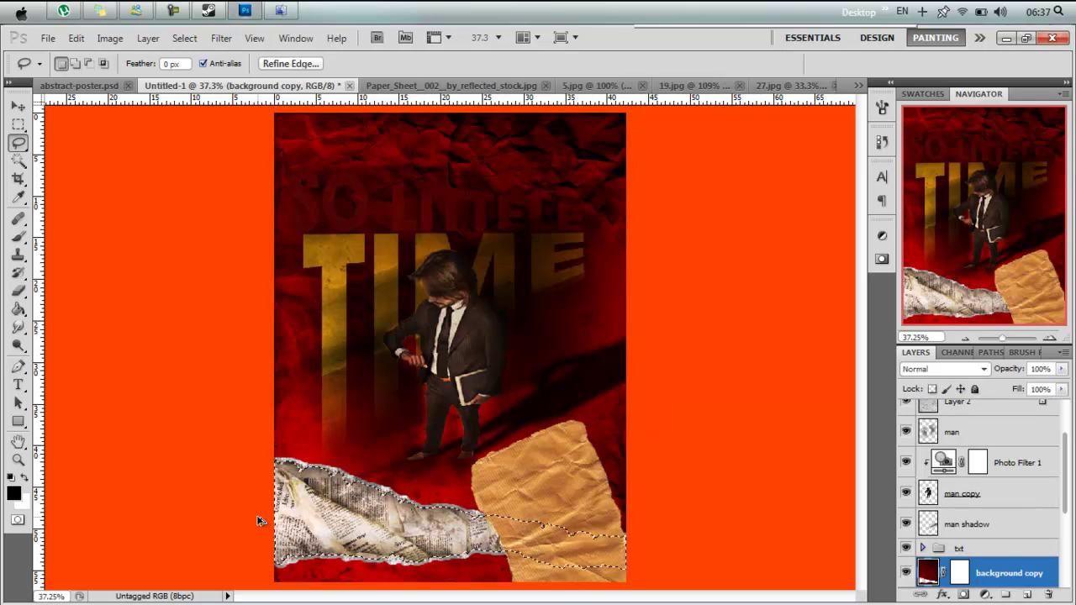
key(ctrl+shift+i)
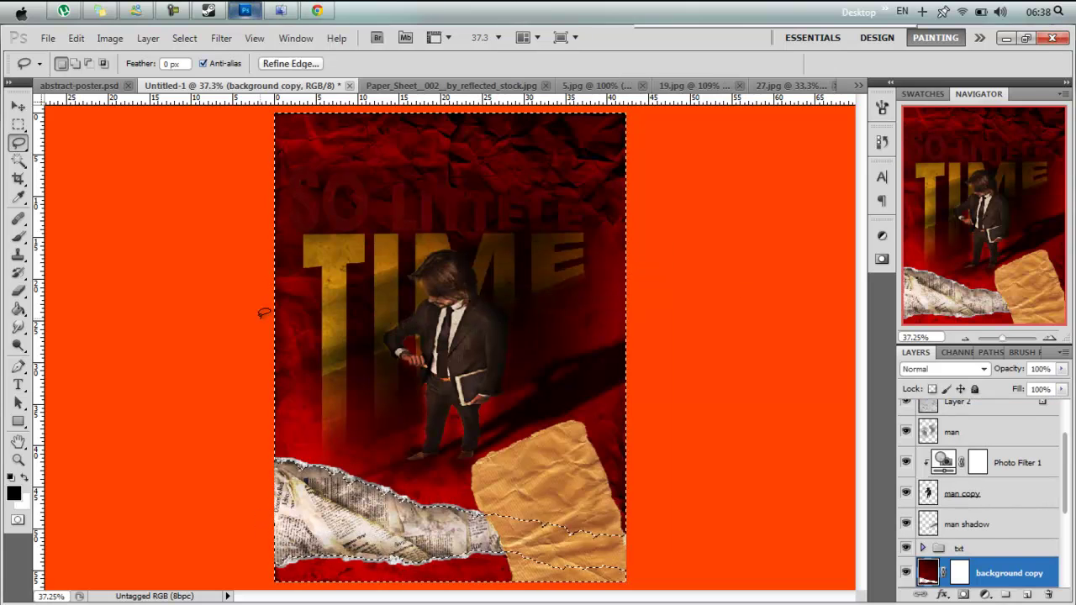
mouse_move(224, 428)
mouse_down()
mouse_move(657, 510)
mouse_move(301, 120)
mouse_up()
drag(594, 108, 594, 109)
drag(246, 139, 400, 244)
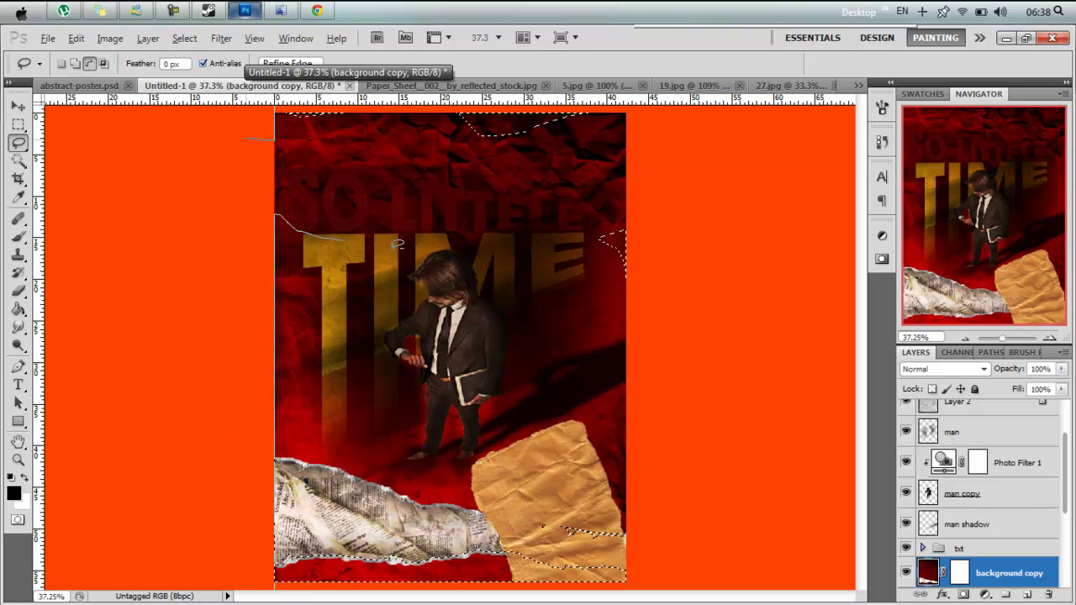
drag(285, 220, 273, 206)
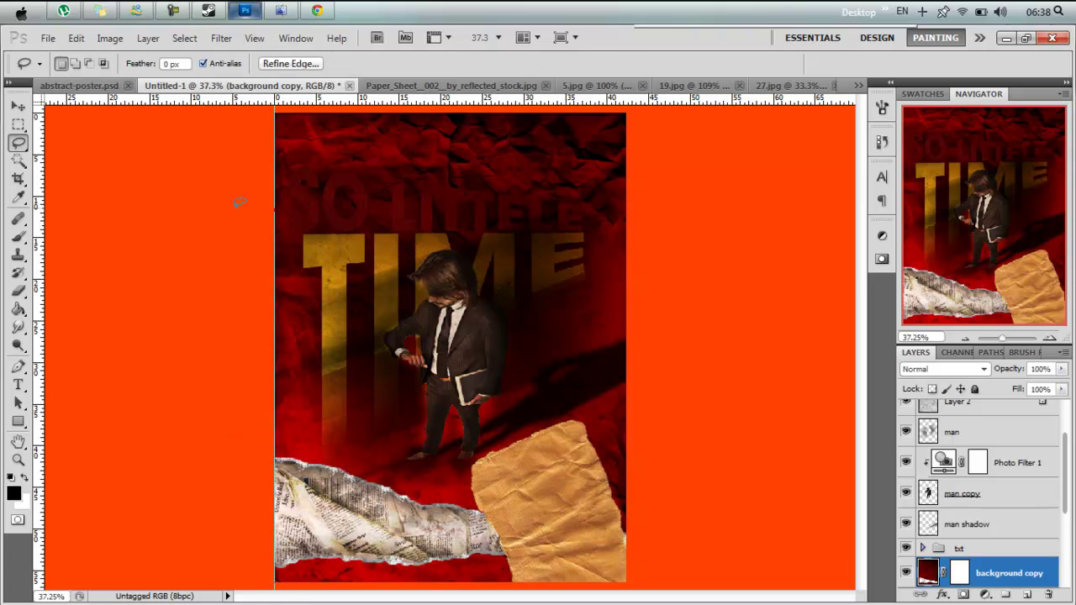
drag(677, 557, 580, 517)
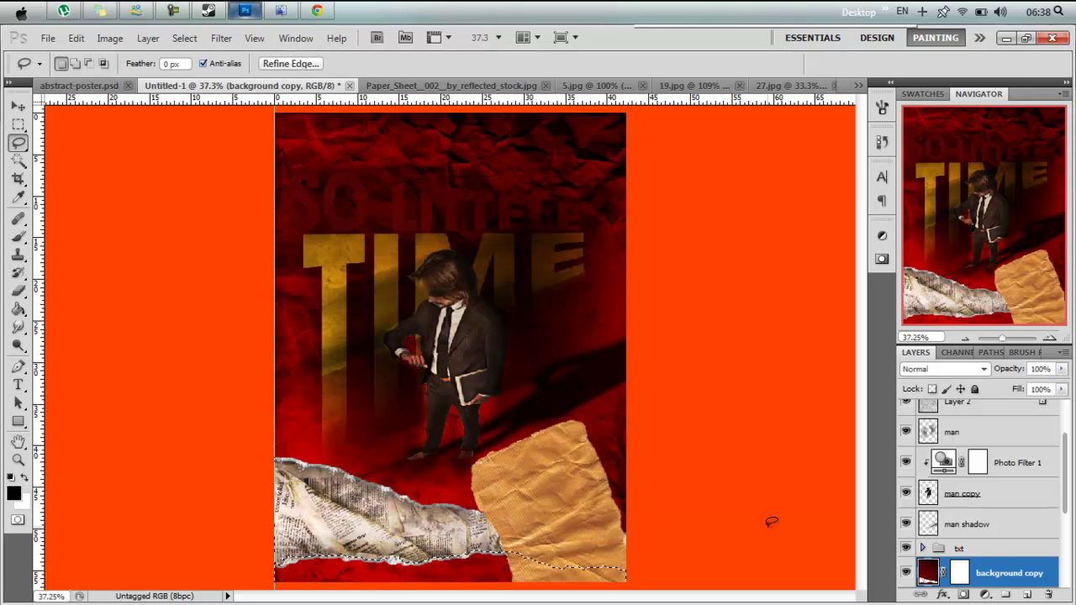
Add an inverted layer mask to Layer 5 and create a new empty layer beneath it
click(967, 594)
key(ctrl+i)
right_click(509, 275)
click(546, 302)
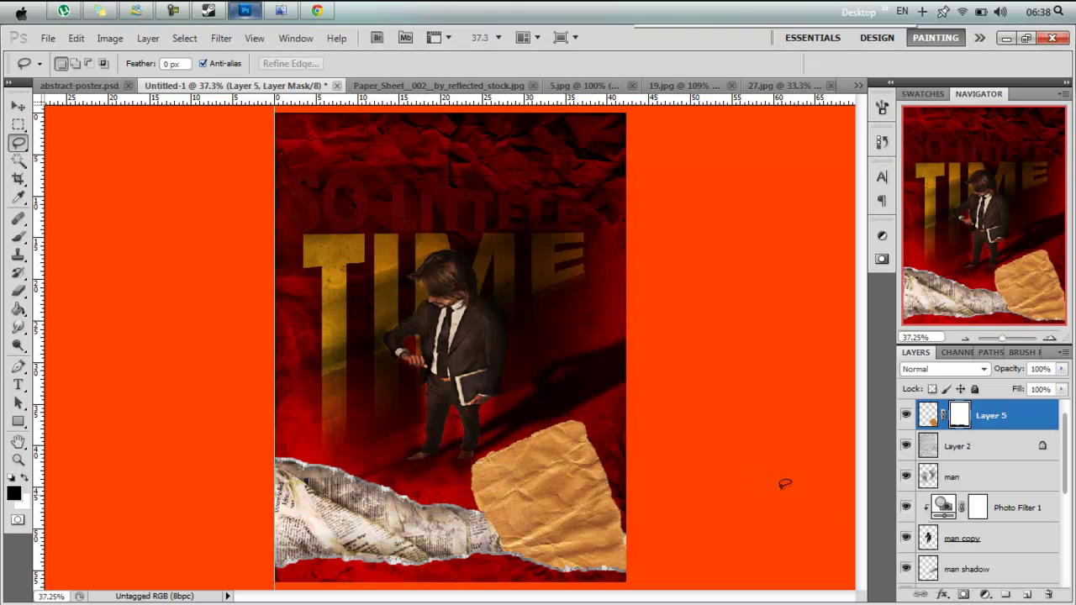
click(1027, 595)
key(ctrl+bracketleft)
click(17, 237)
Paint soft black low-opacity shadows along the paper's left, top and right edges and its newspaper overlap
right_click(122, 317)
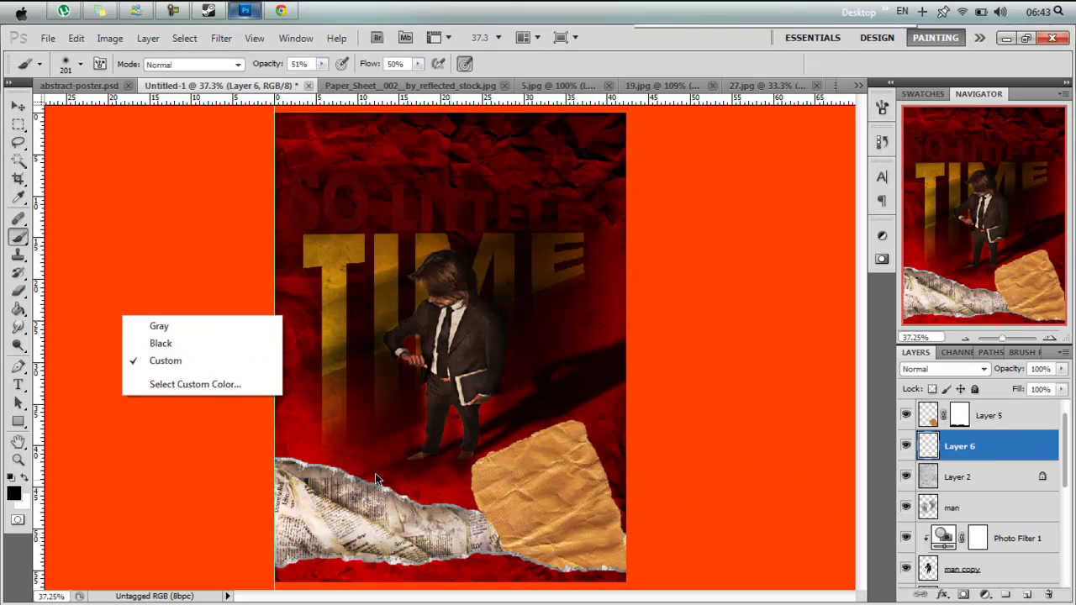
click(376, 479)
drag(573, 439, 488, 479)
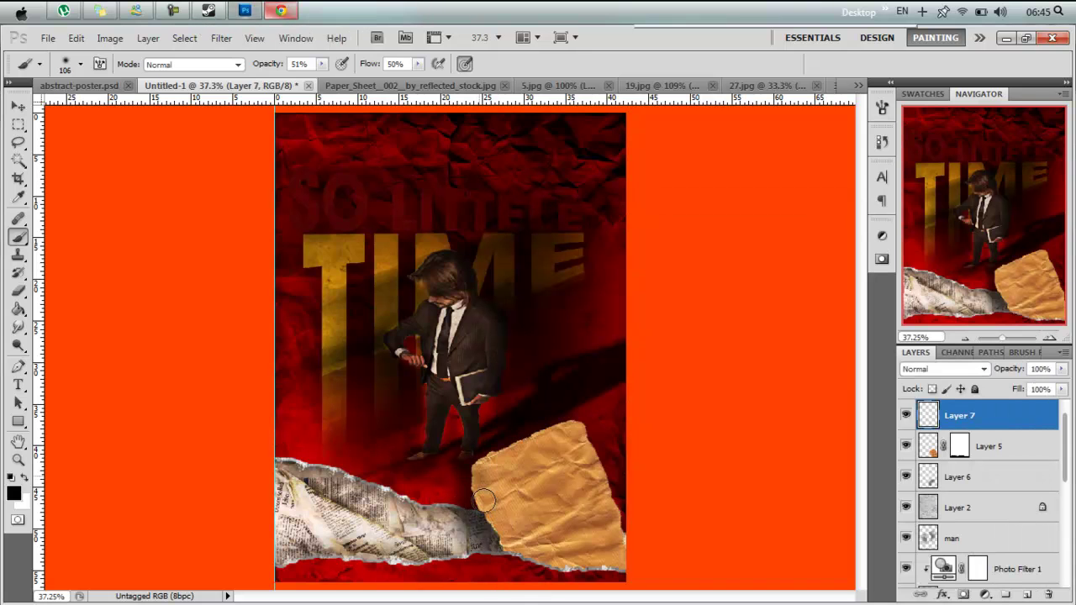
drag(484, 501, 481, 445)
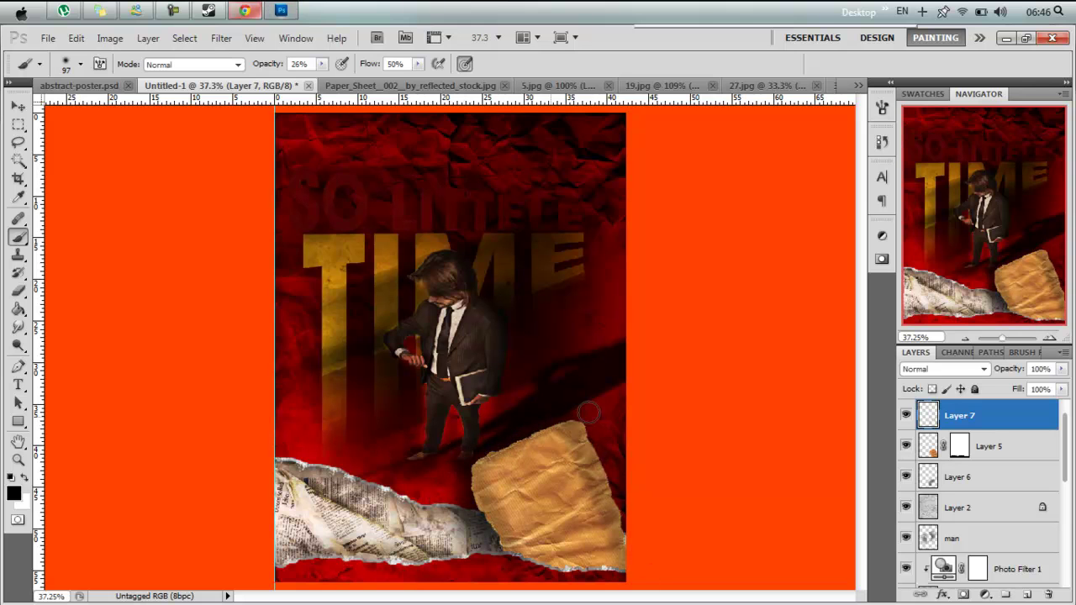
drag(592, 417, 635, 532)
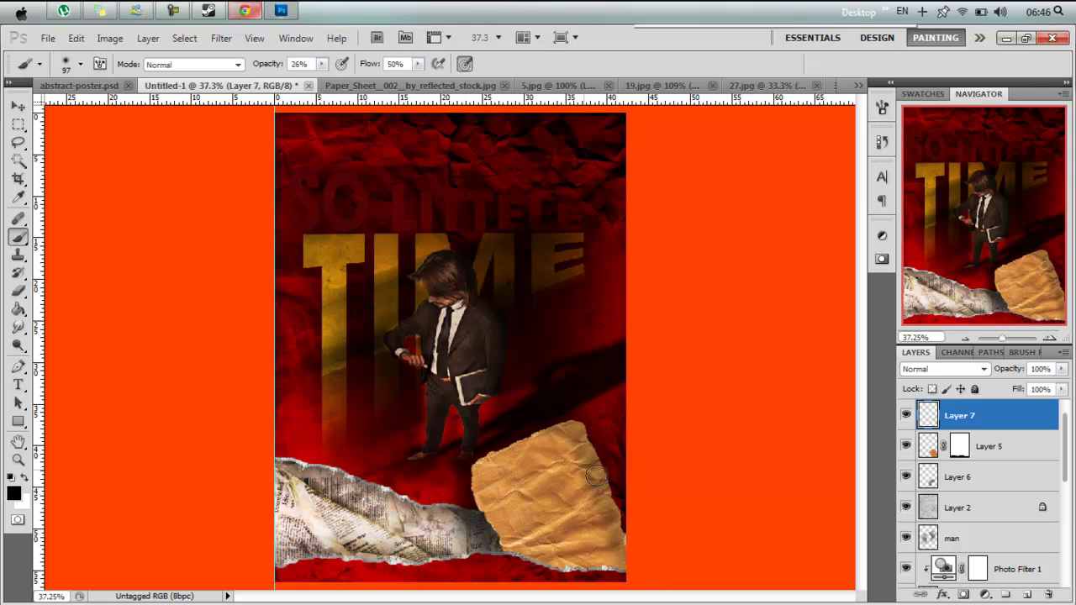
drag(494, 519, 507, 532)
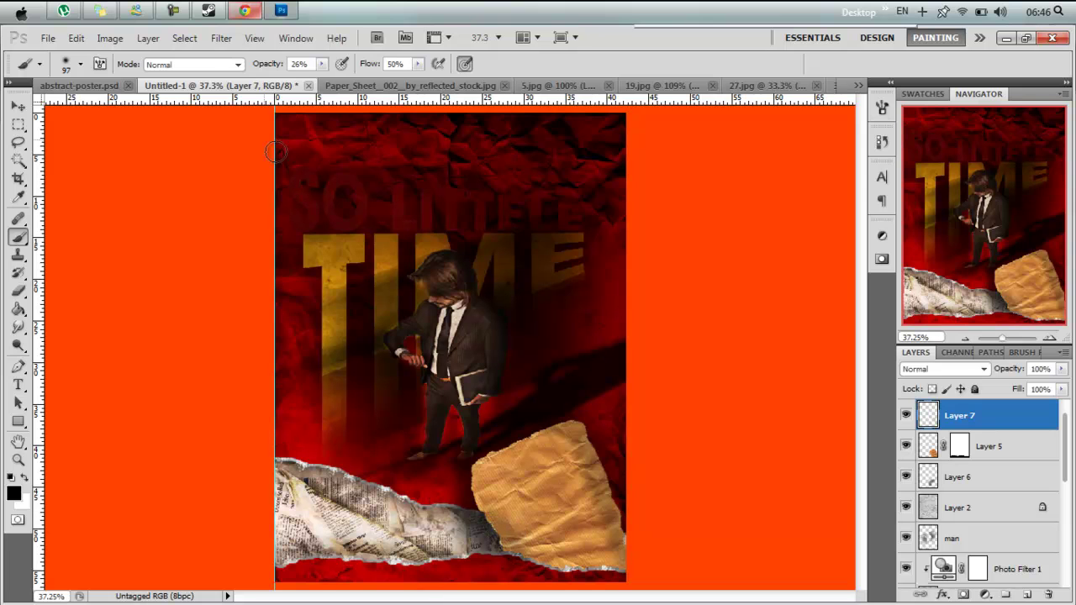
shift+click(956, 477)
Group Layers 5–7 and name the group 'paper'
drag(957, 477, 1002, 374)
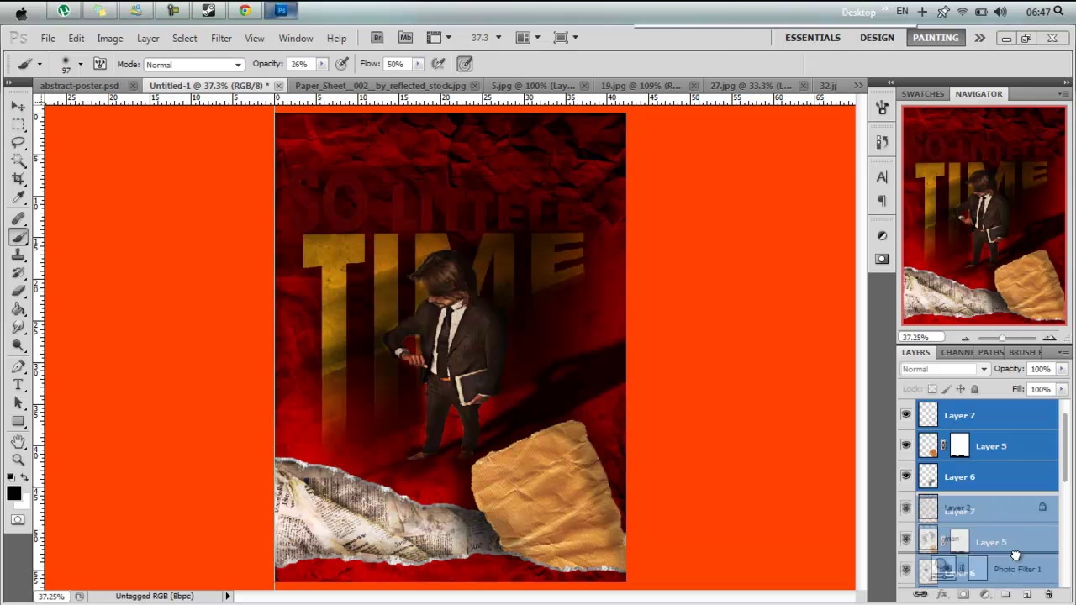
drag(1013, 476, 1006, 595)
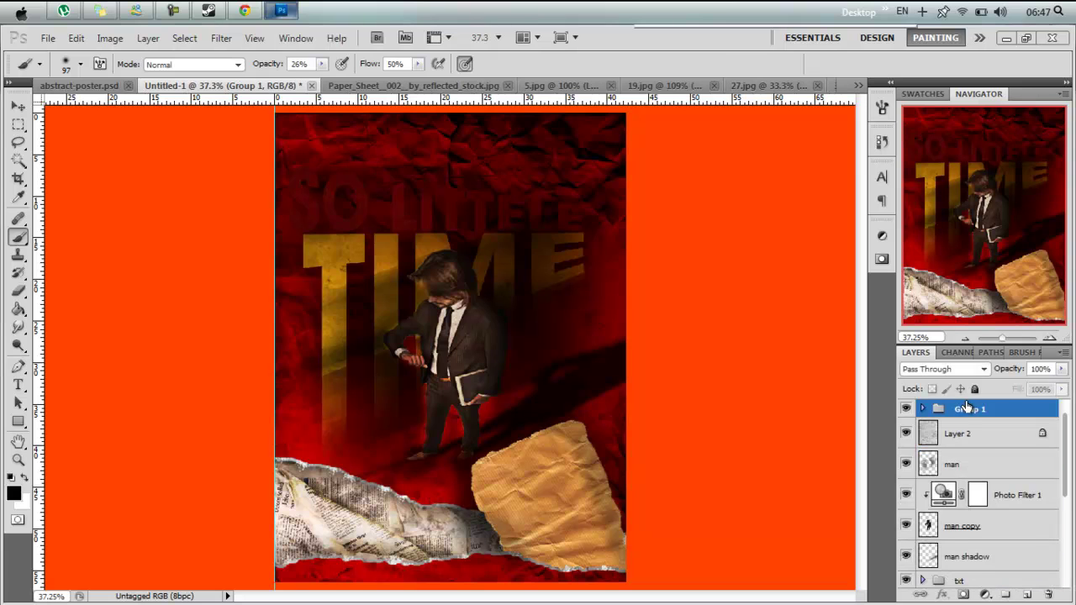
double_click(967, 407)
text([pa)
key(Return)
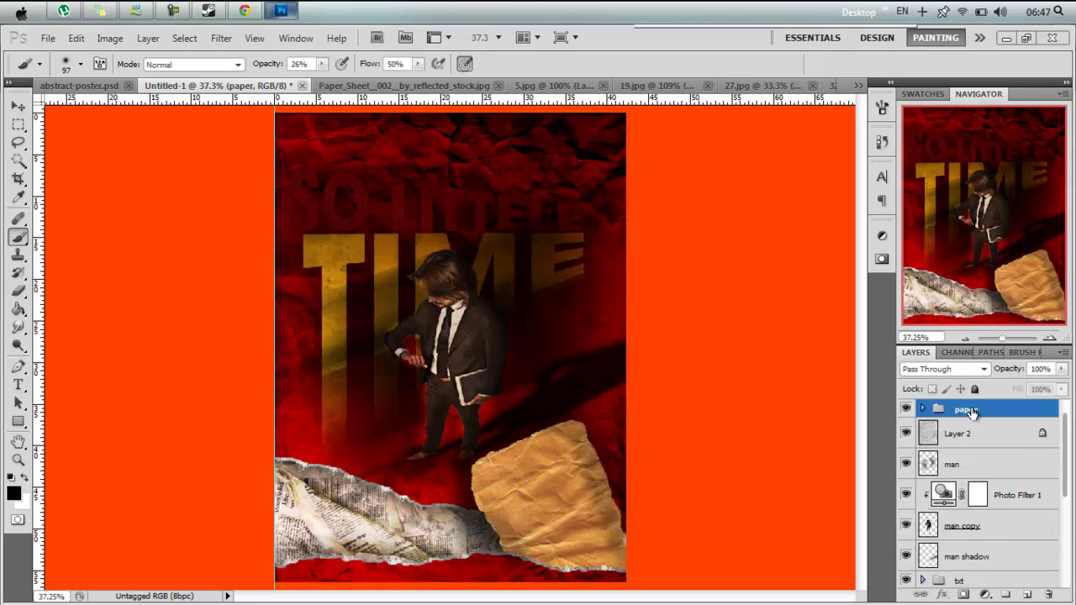
Lower Layer 5's Hue/Saturation saturation to -25
click(922, 409)
click(1001, 465)
key(ctrl+u)
text(23)
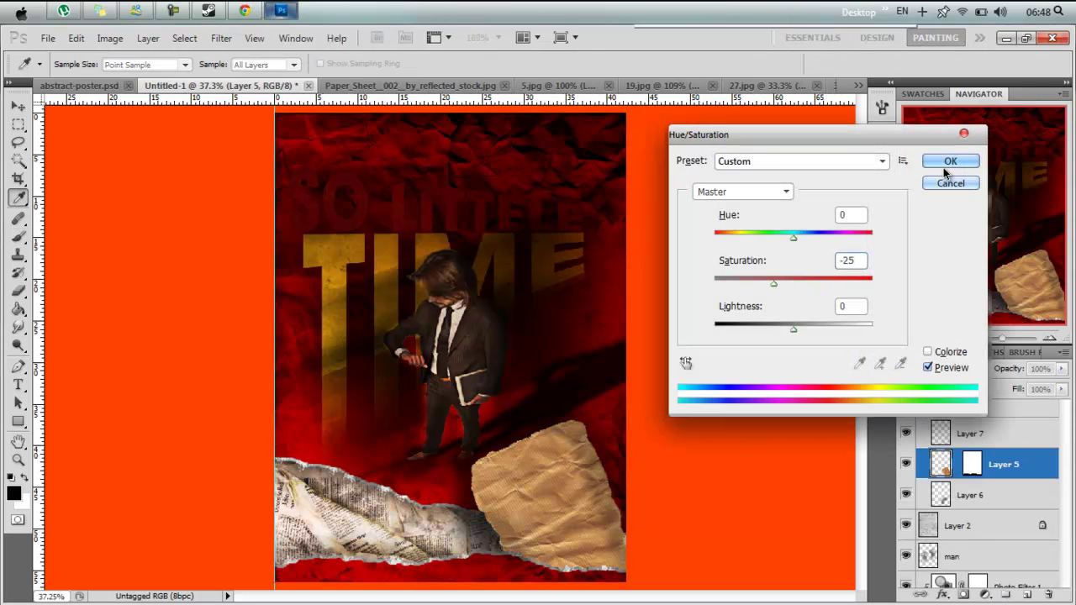
click(950, 161)
key(b)
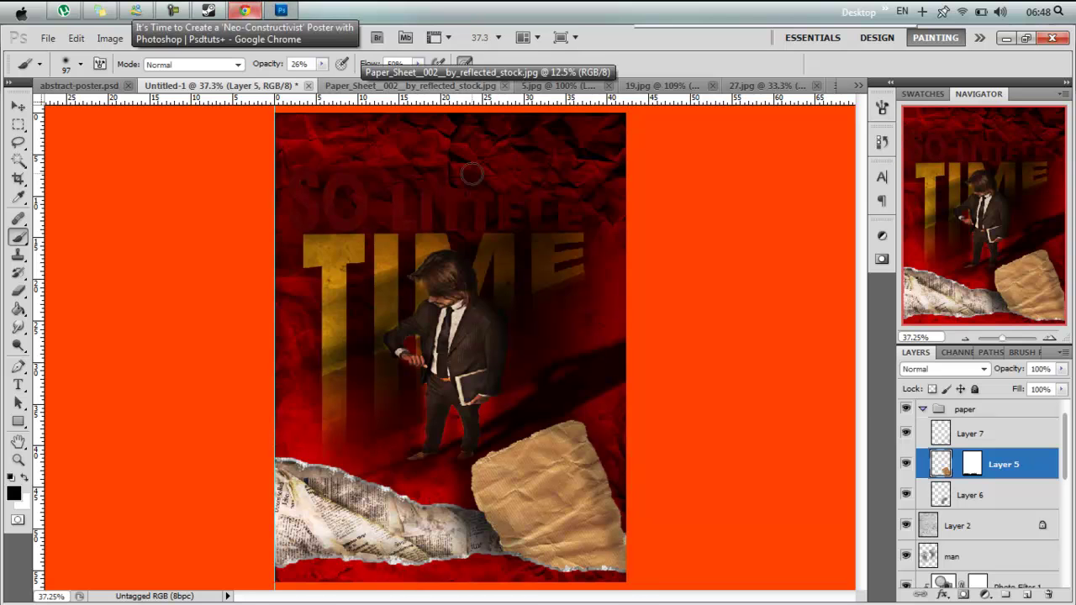